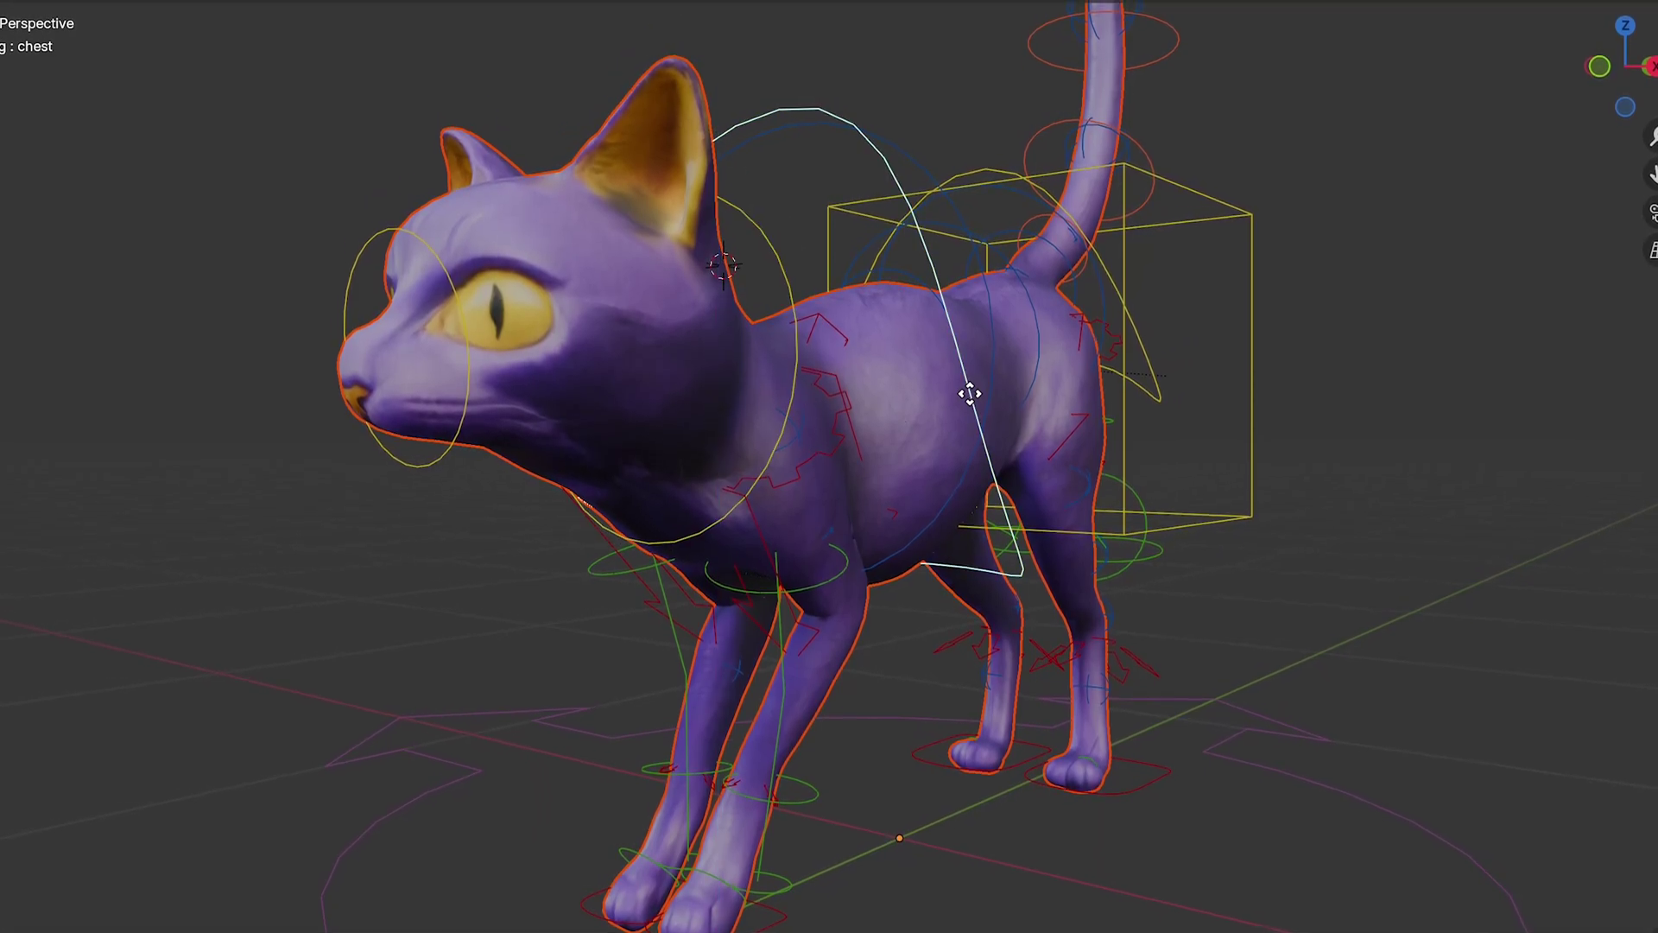
Lower the cat rig's chest control along Z and move the front left foot control across the ground plane with Z locked.
key(z)
click(976, 442)
click(739, 899)
key(g)
key(shift+z)
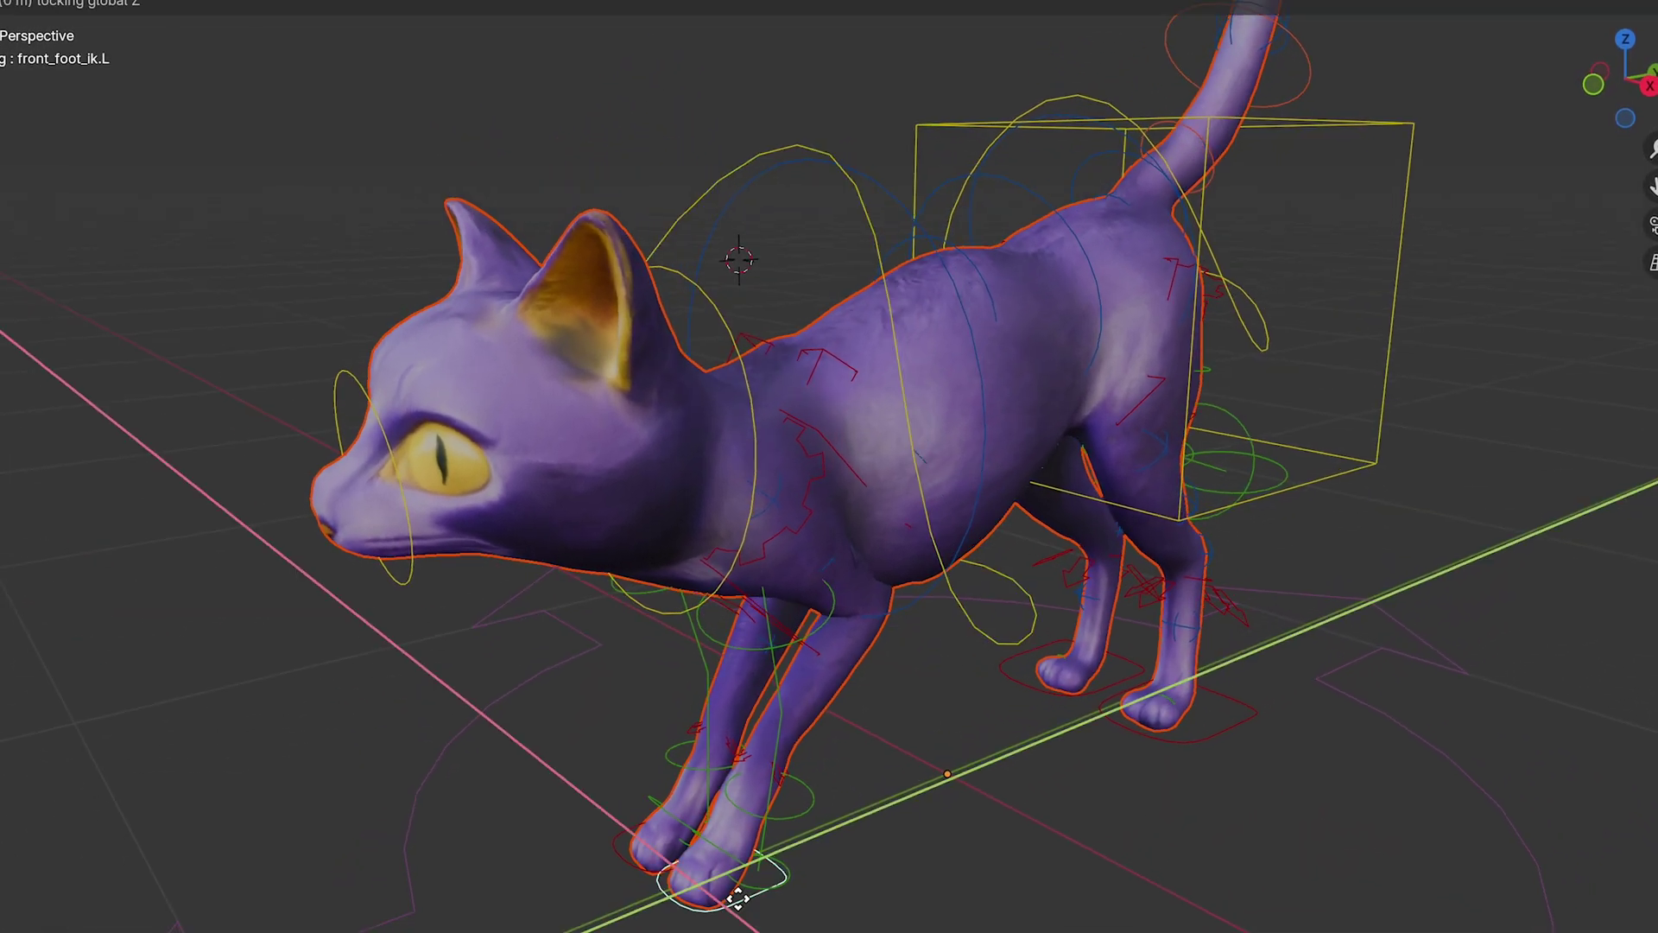
click(794, 917)
scroll(666, 727, up, 1)
middle_drag(666, 727, 580, 708)
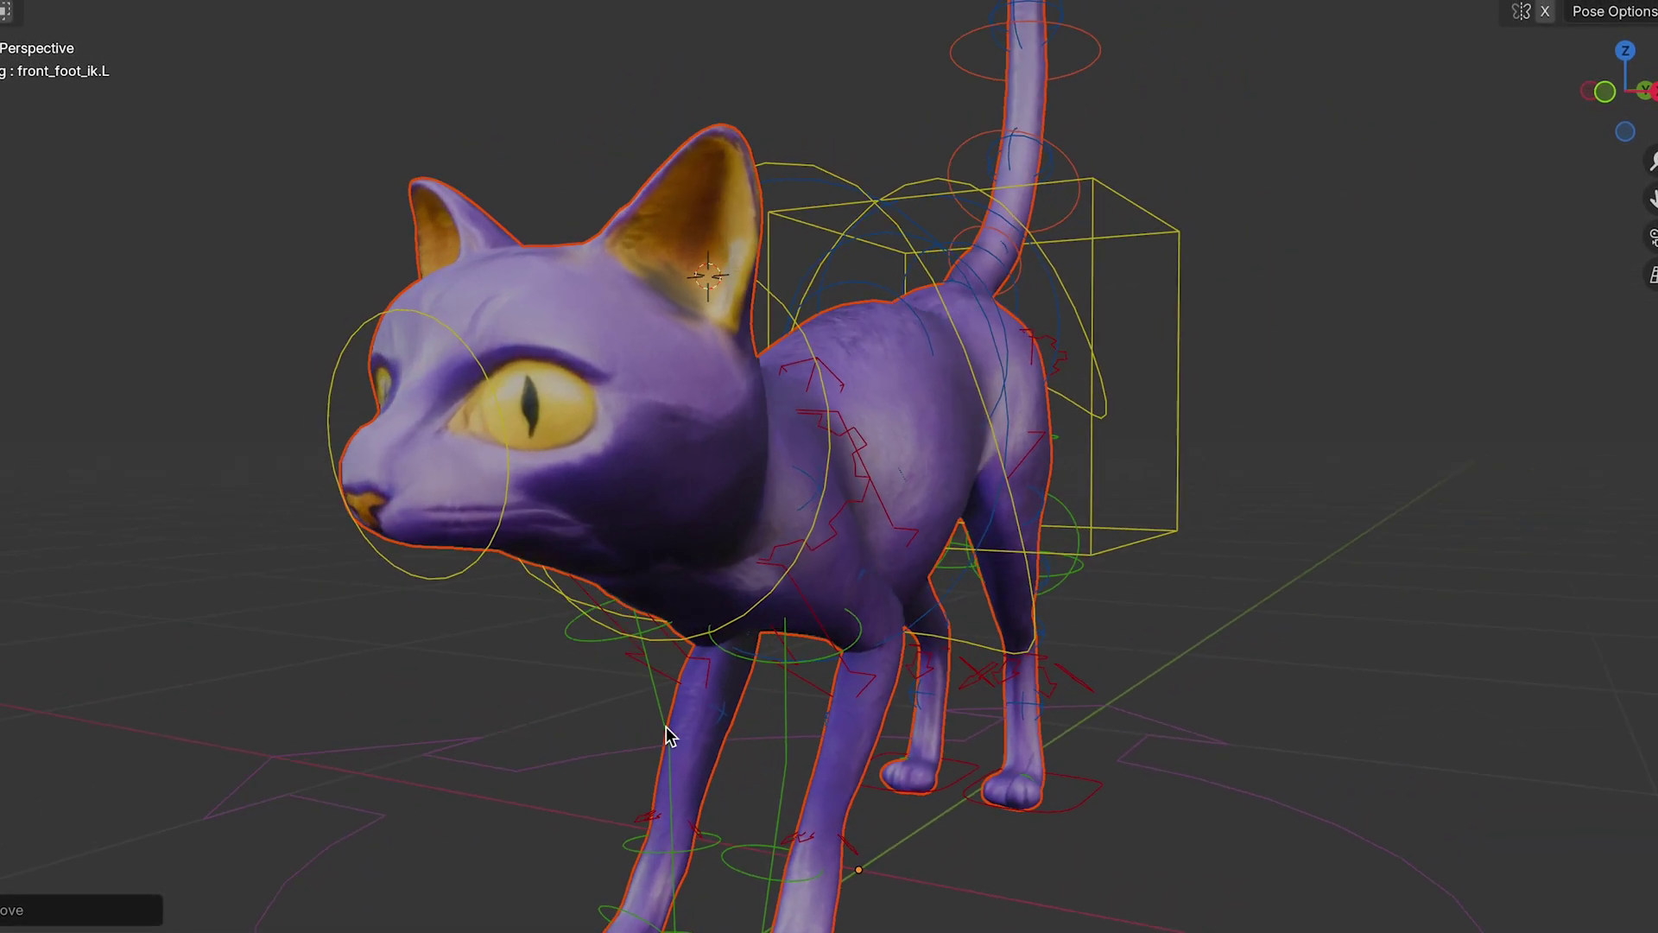
Move the rig's torso control to shift the cat's whole body over its planted feet.
click(1158, 336)
key(g)
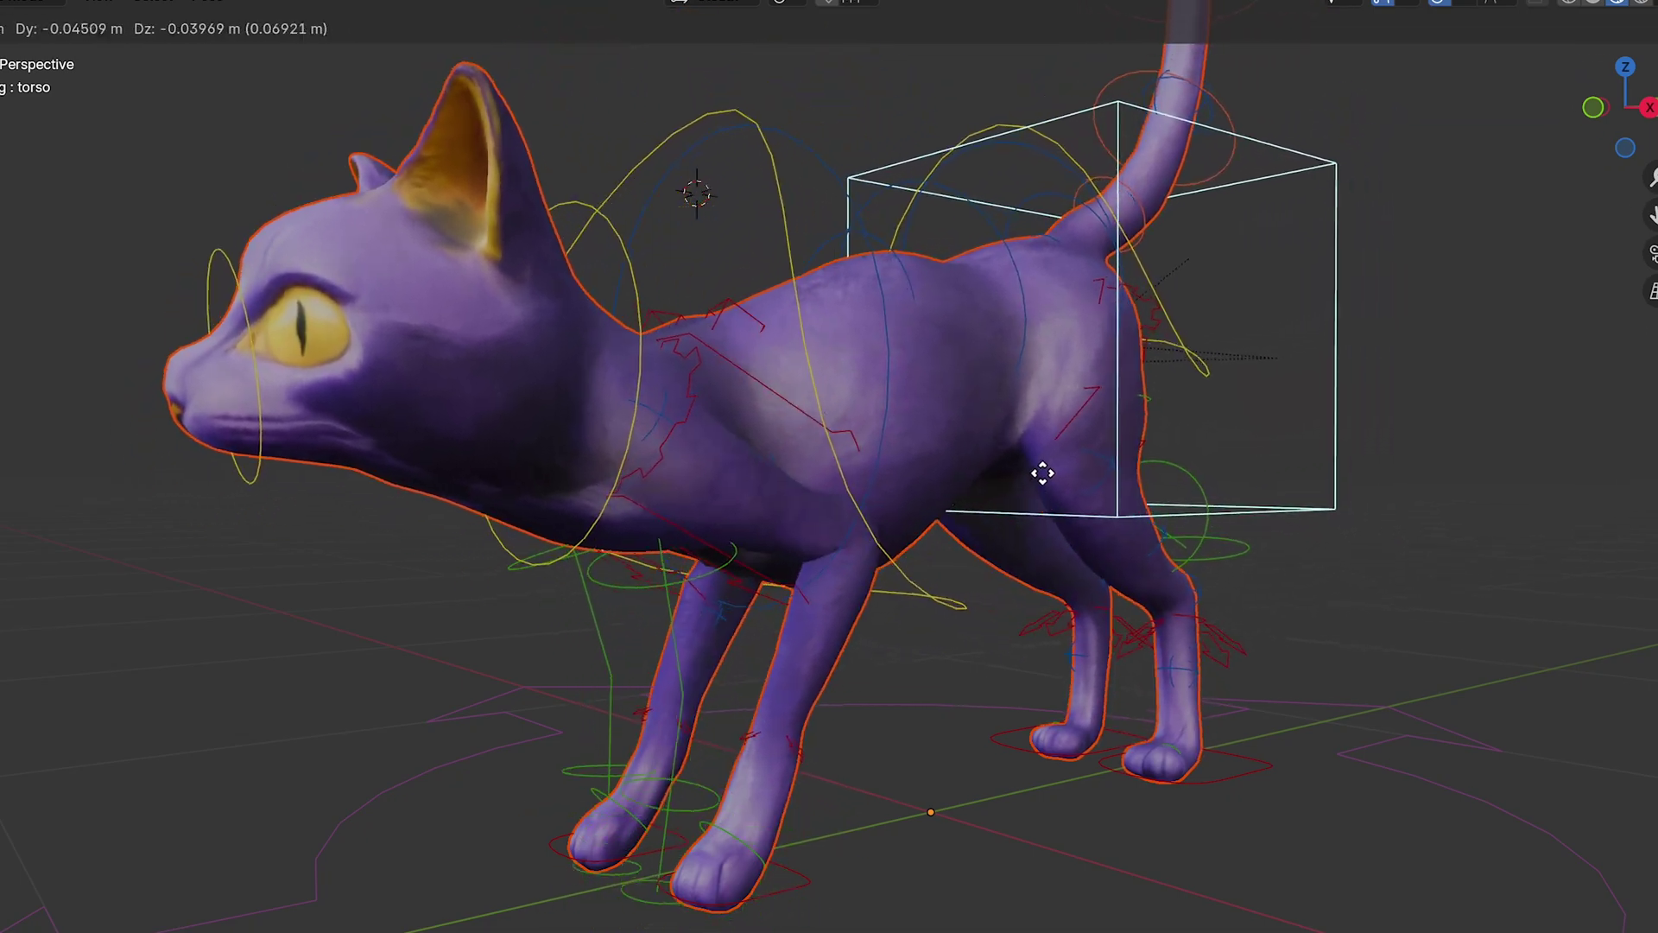
click(1064, 405)
Rotate the rig's head control about the global Z axis, switching the rotation to the X axis.
middle_drag(1162, 406, 950, 419)
click(624, 353)
key(r)
key(z)
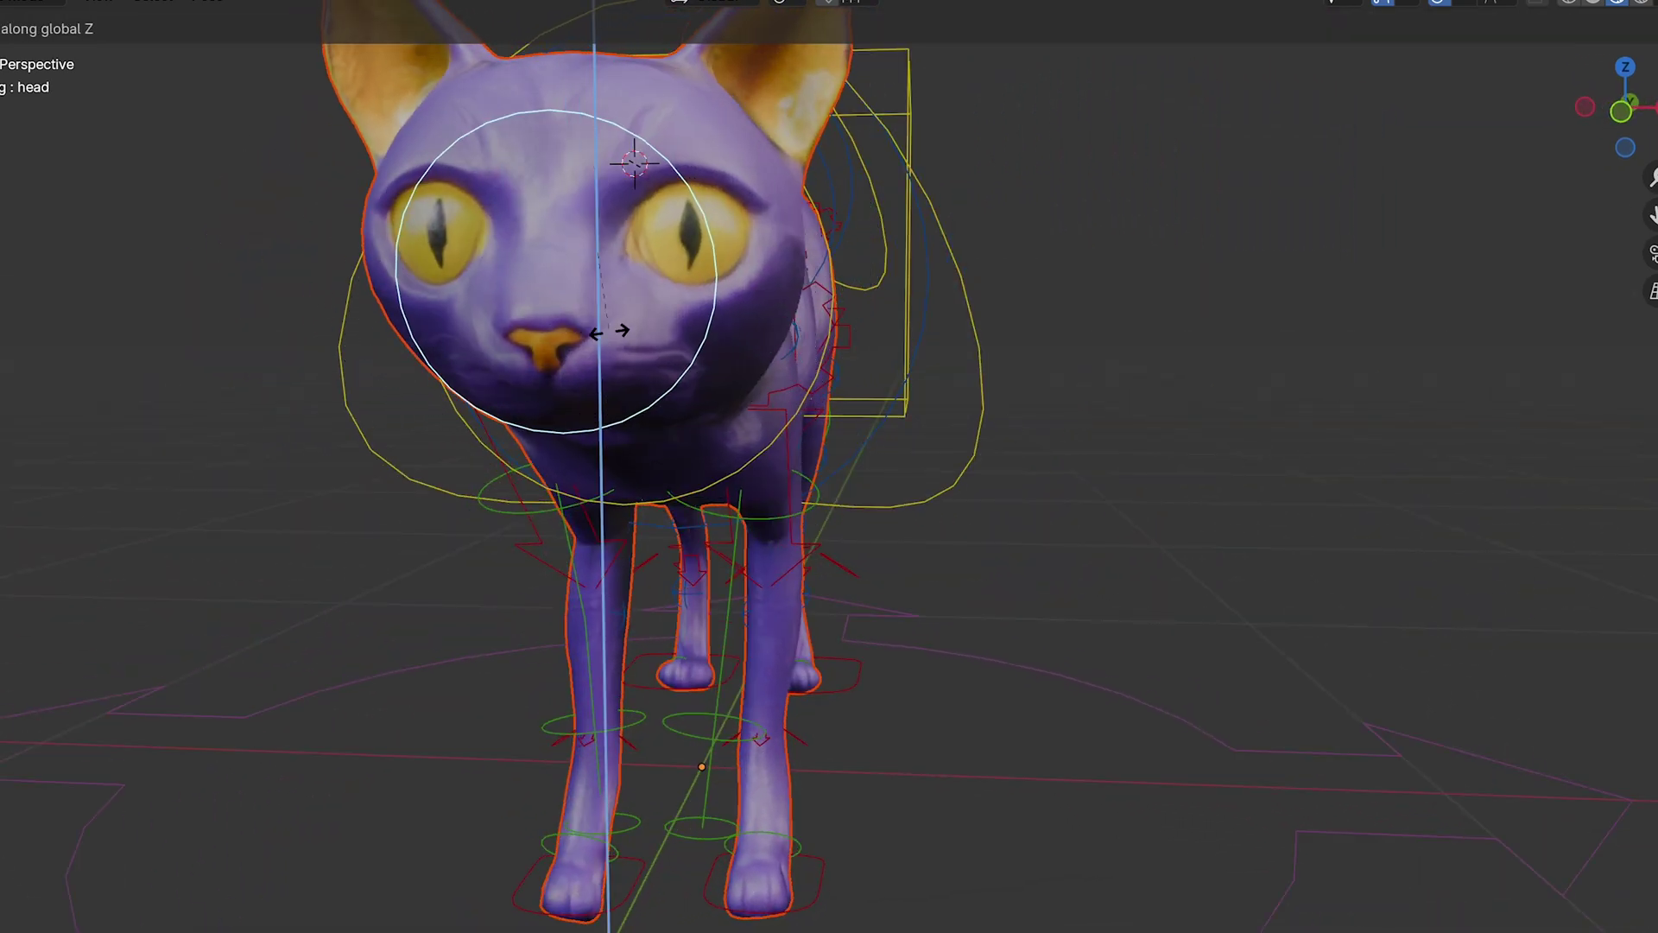
key(x)
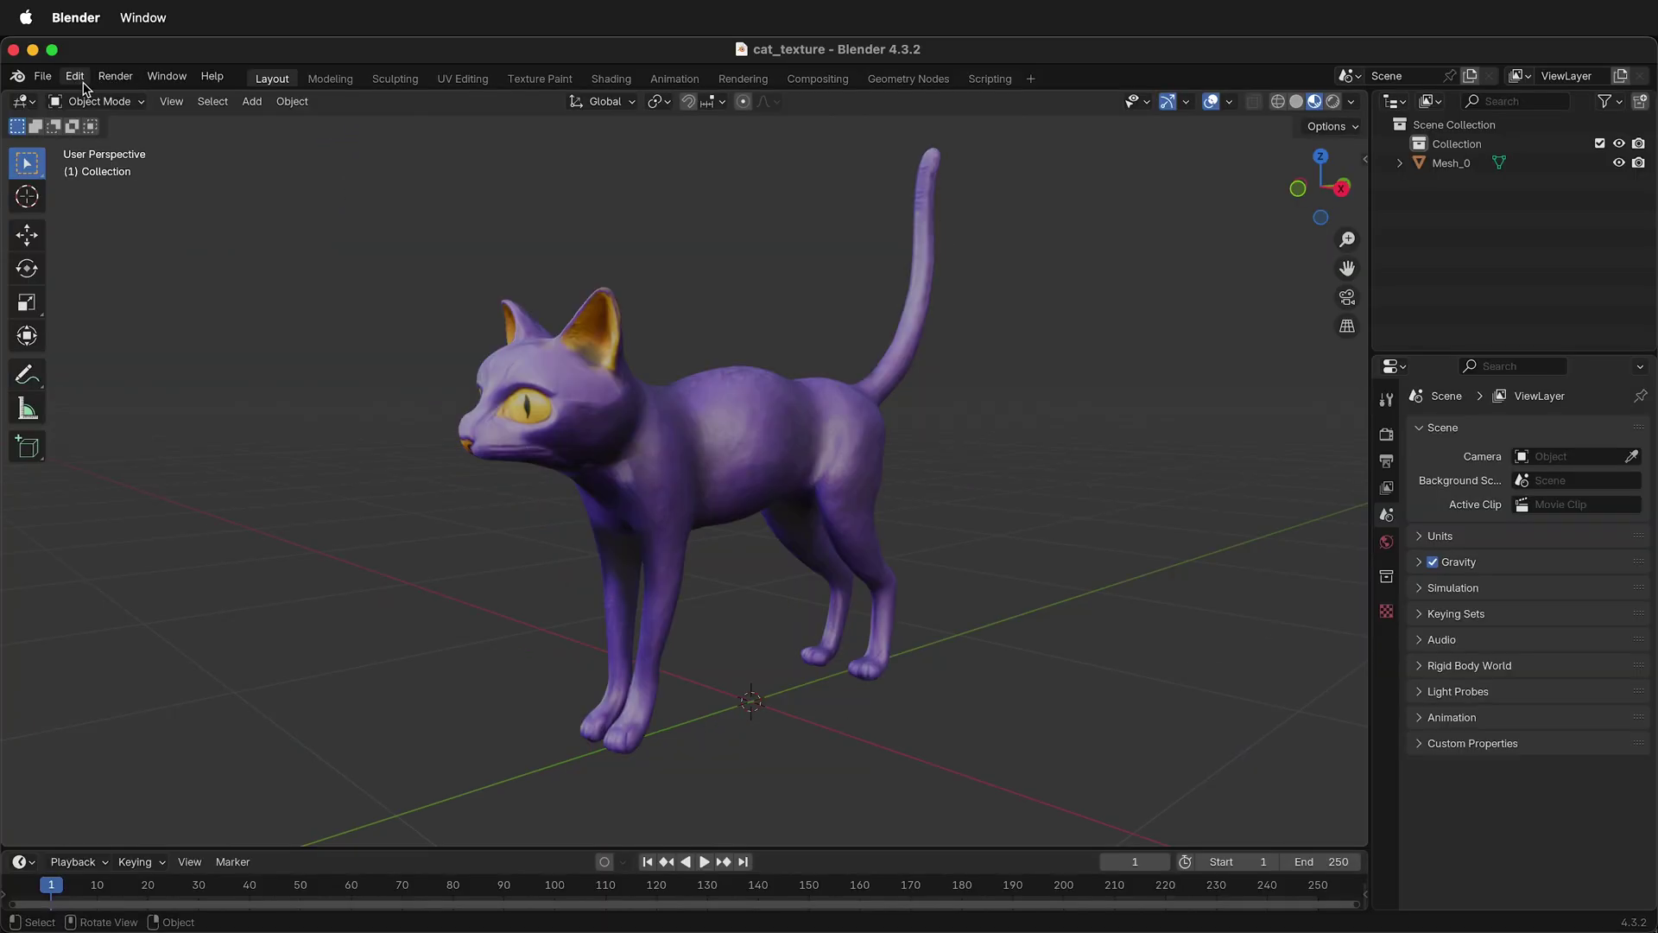
Search the add-on preferences for "rig", check whether the Rigify add-on is enabled, and close the preferences.
click(76, 78)
click(130, 323)
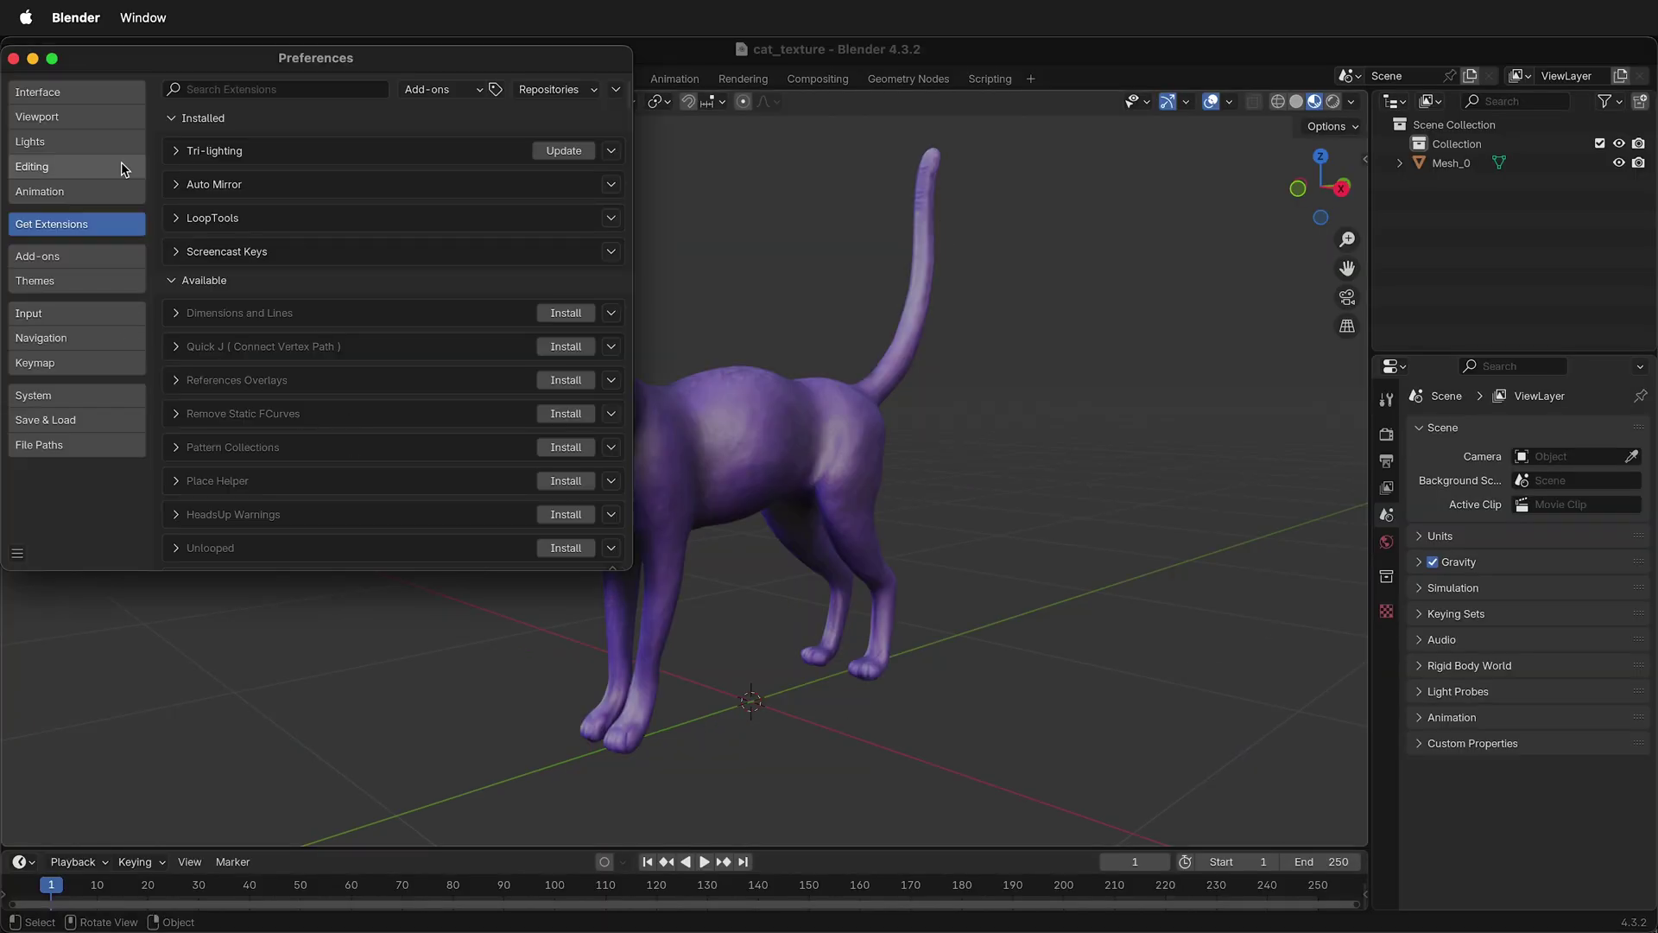
click(86, 258)
click(258, 89)
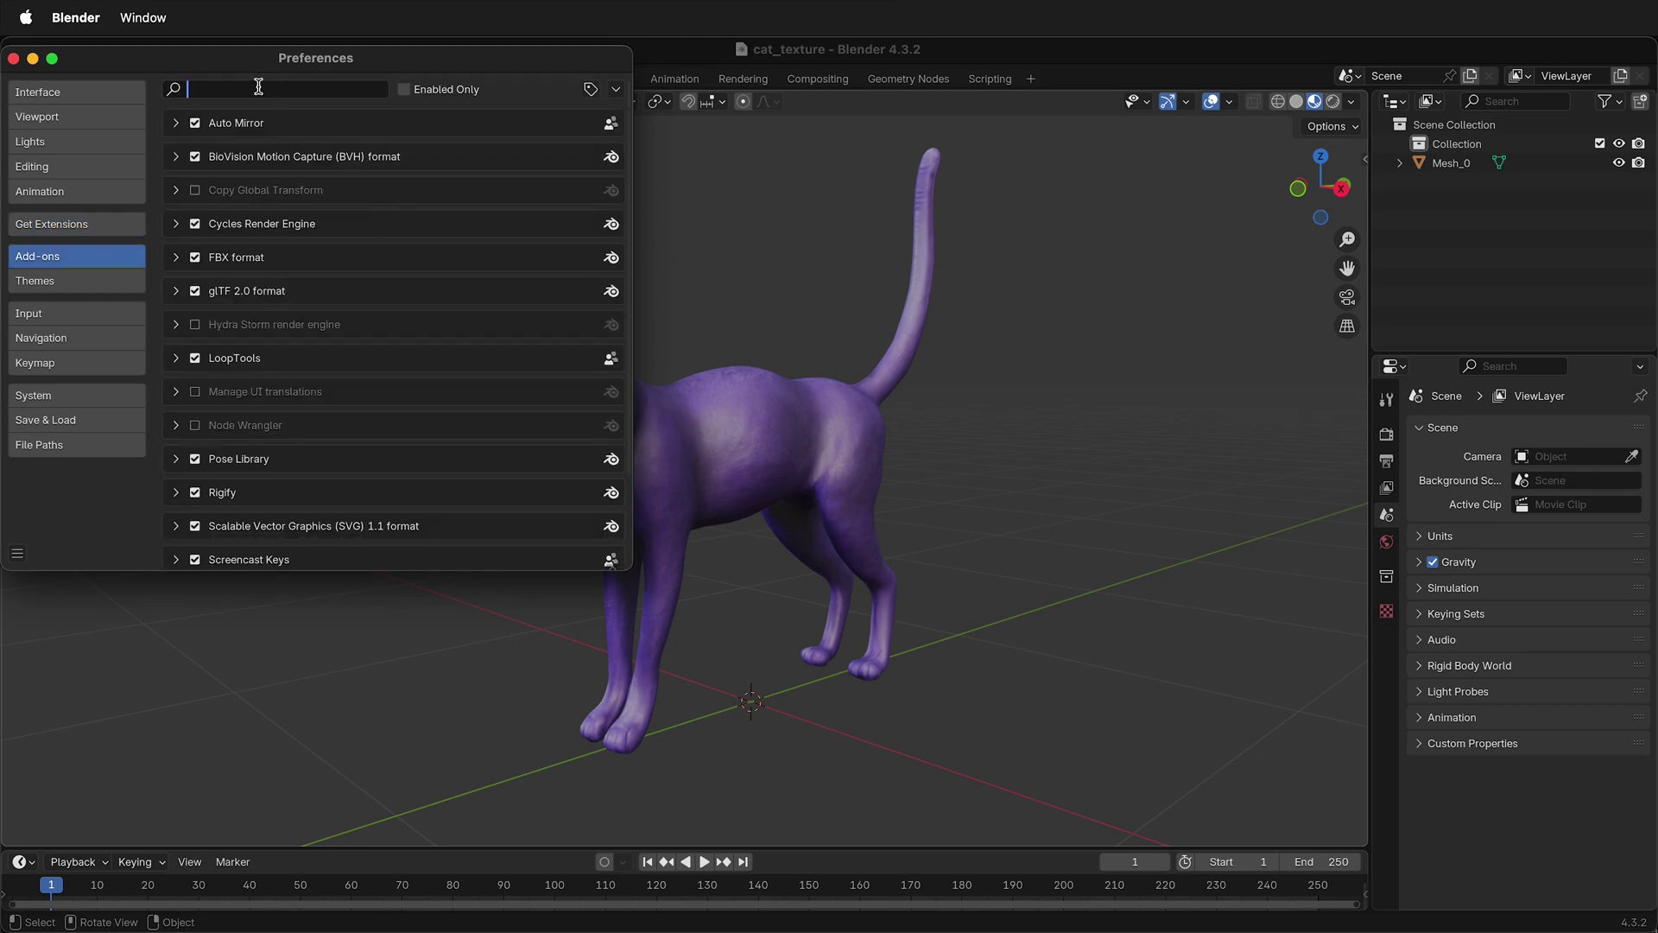
text(rig)
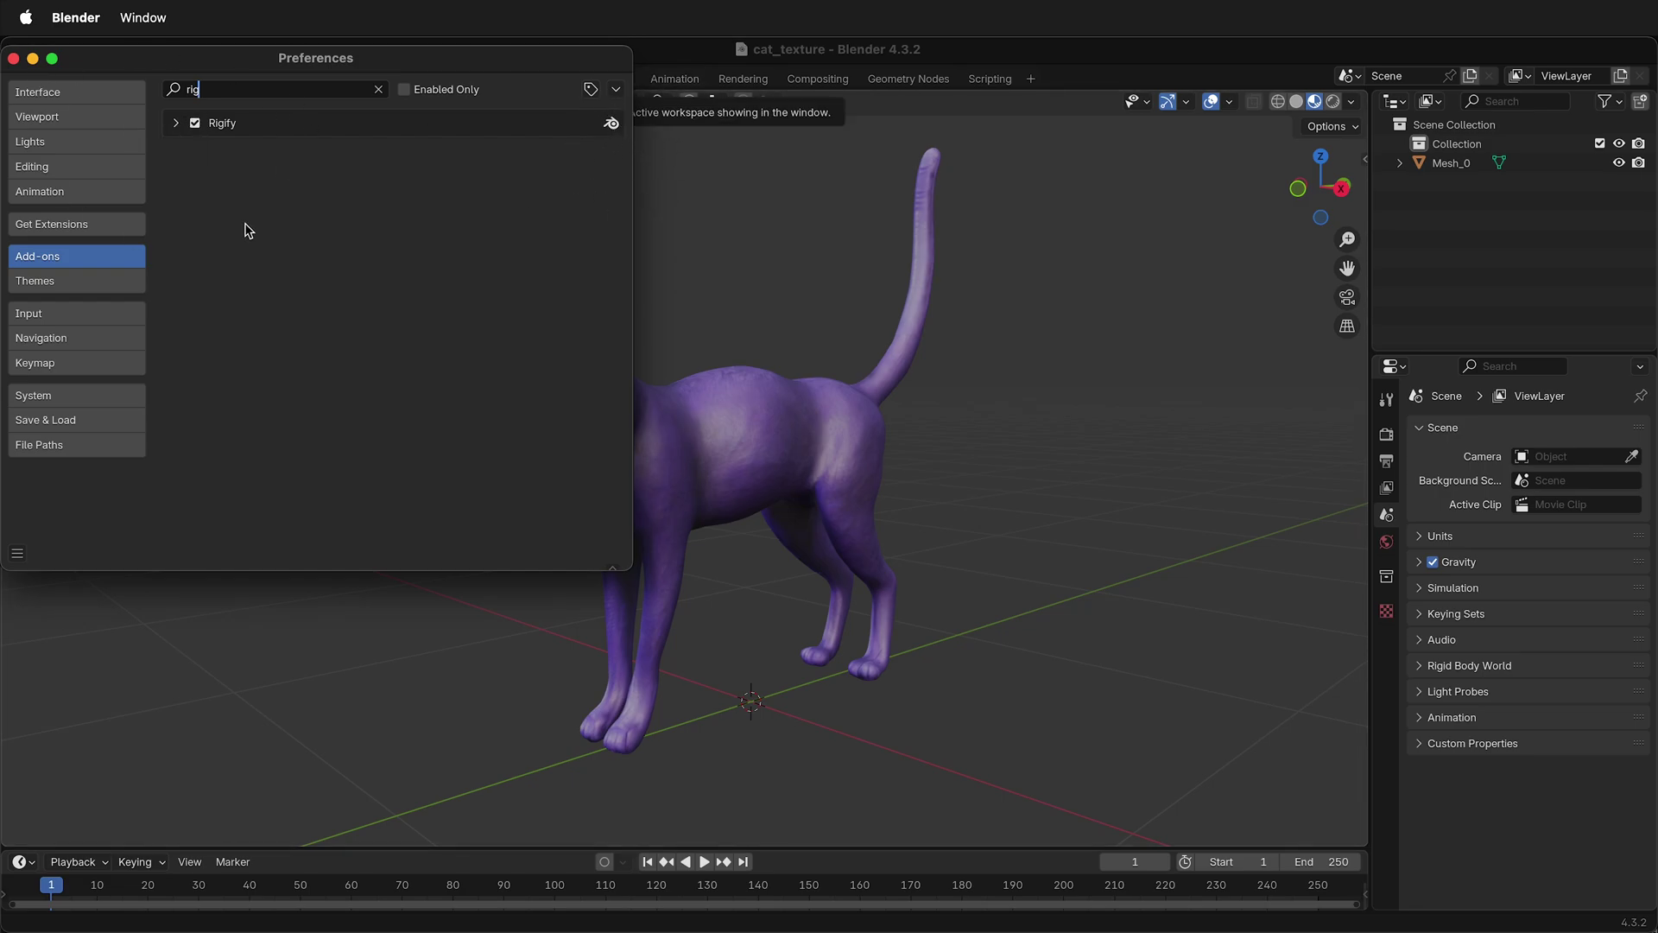
click(14, 59)
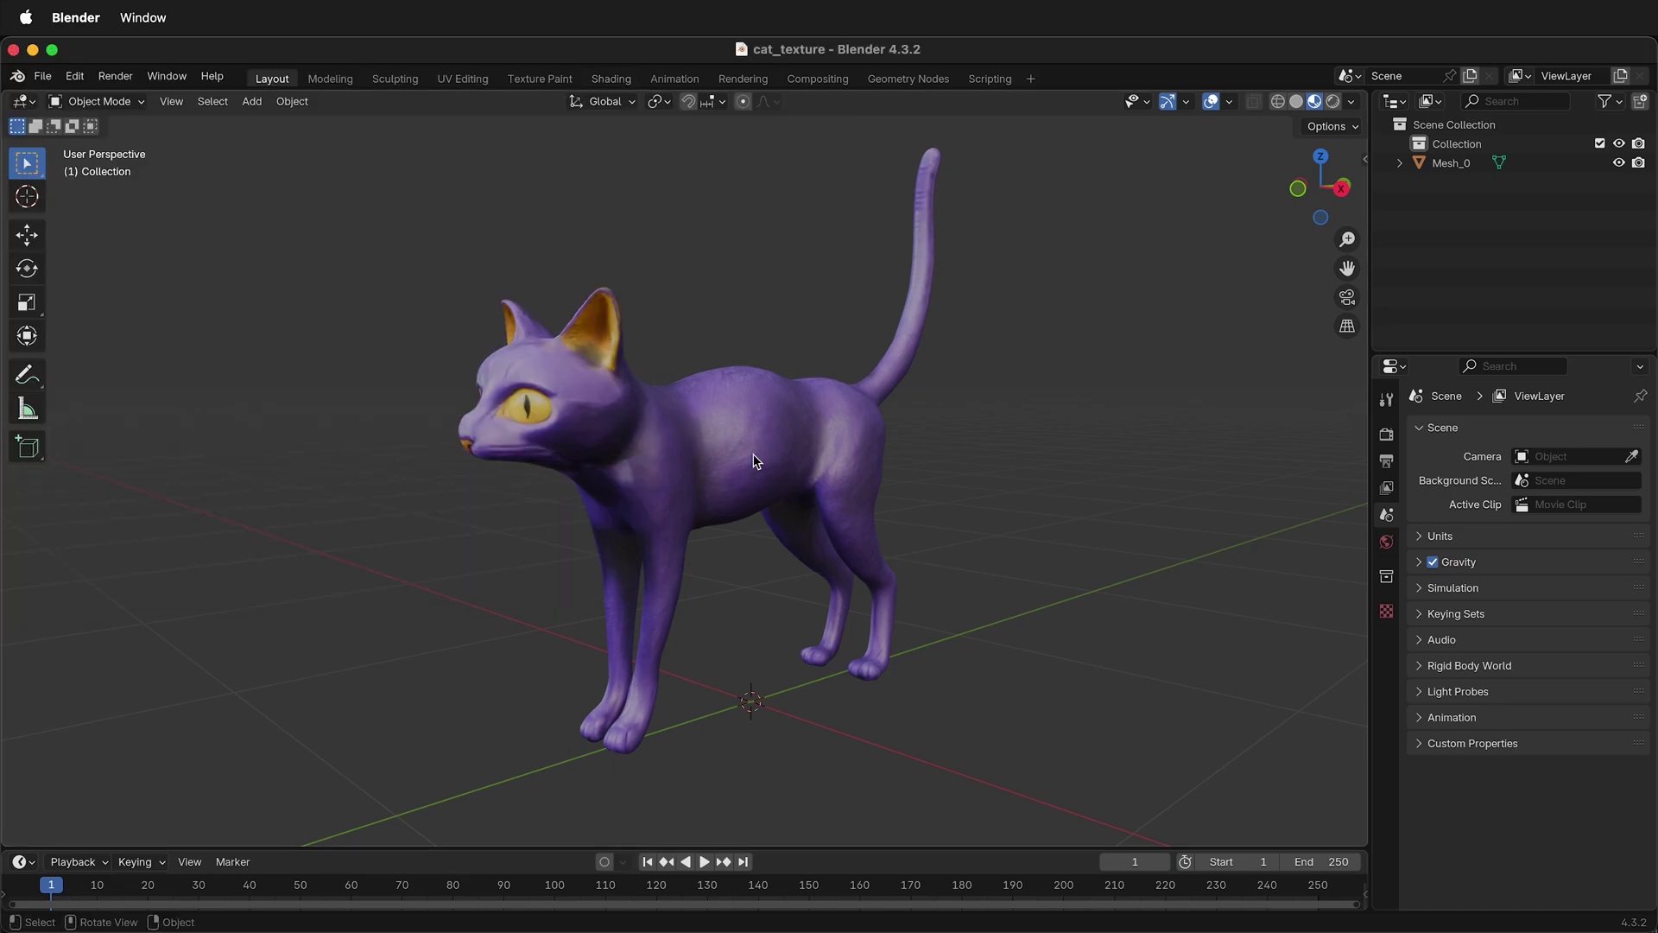
Add a Basic Quadruped armature from the Rigify meta-rigs to the cat scene.
middle_drag(753, 461, 753, 461)
scroll(754, 461, left, 2)
key(shift+a)
mouse_move(755, 461)
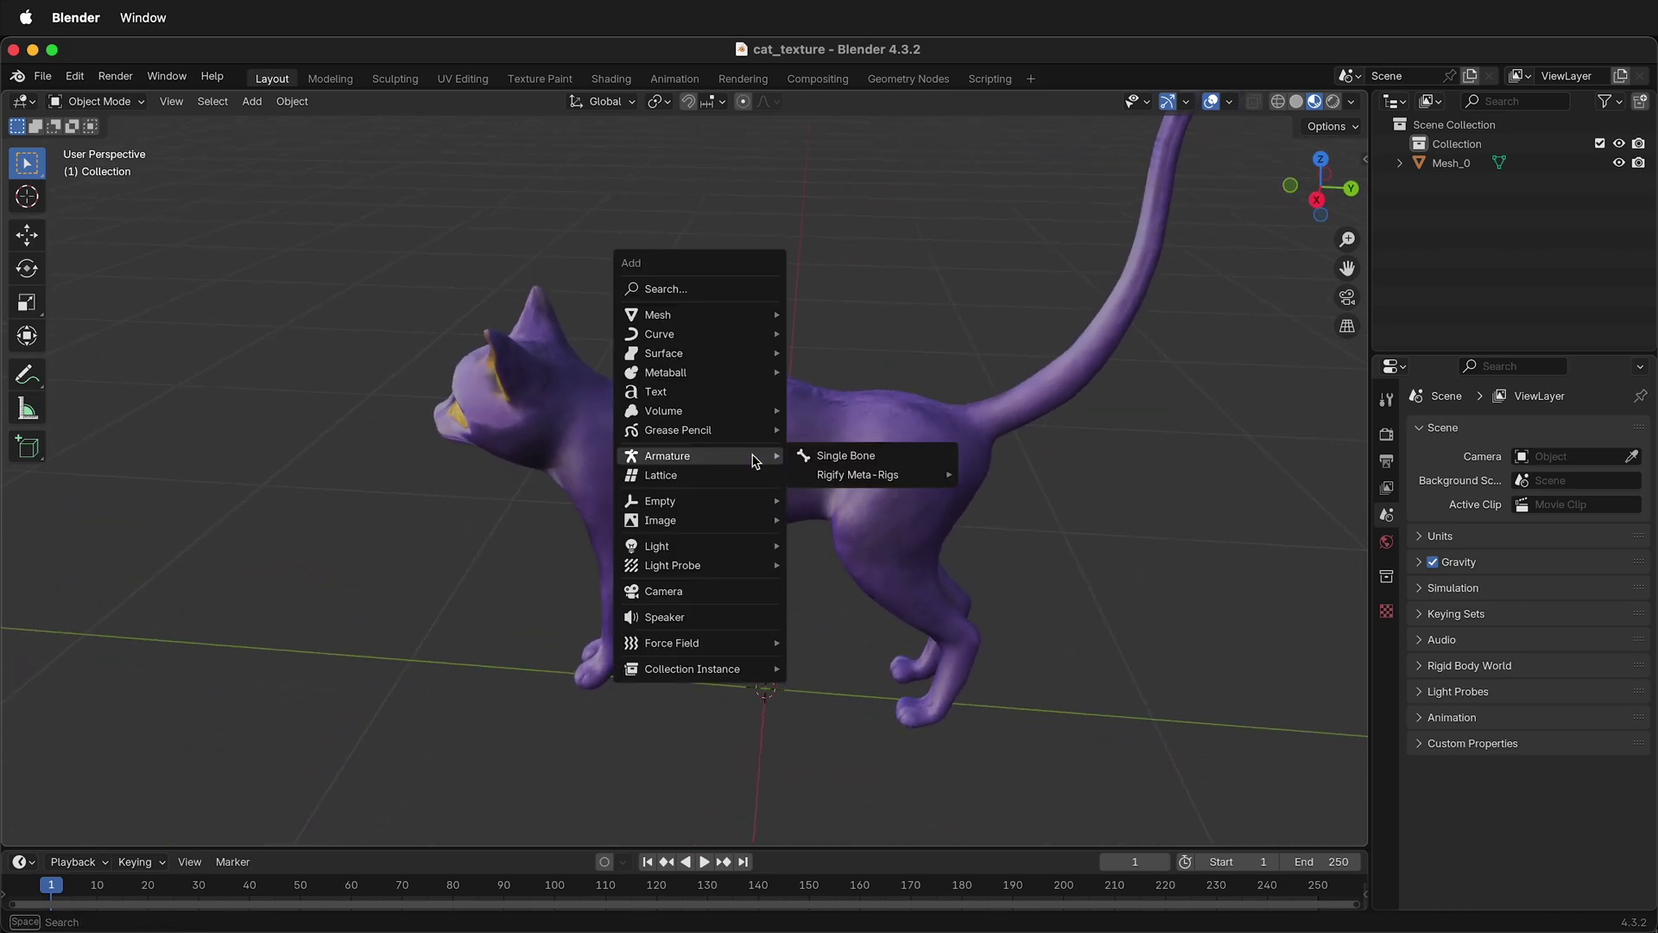
mouse_move(881, 470)
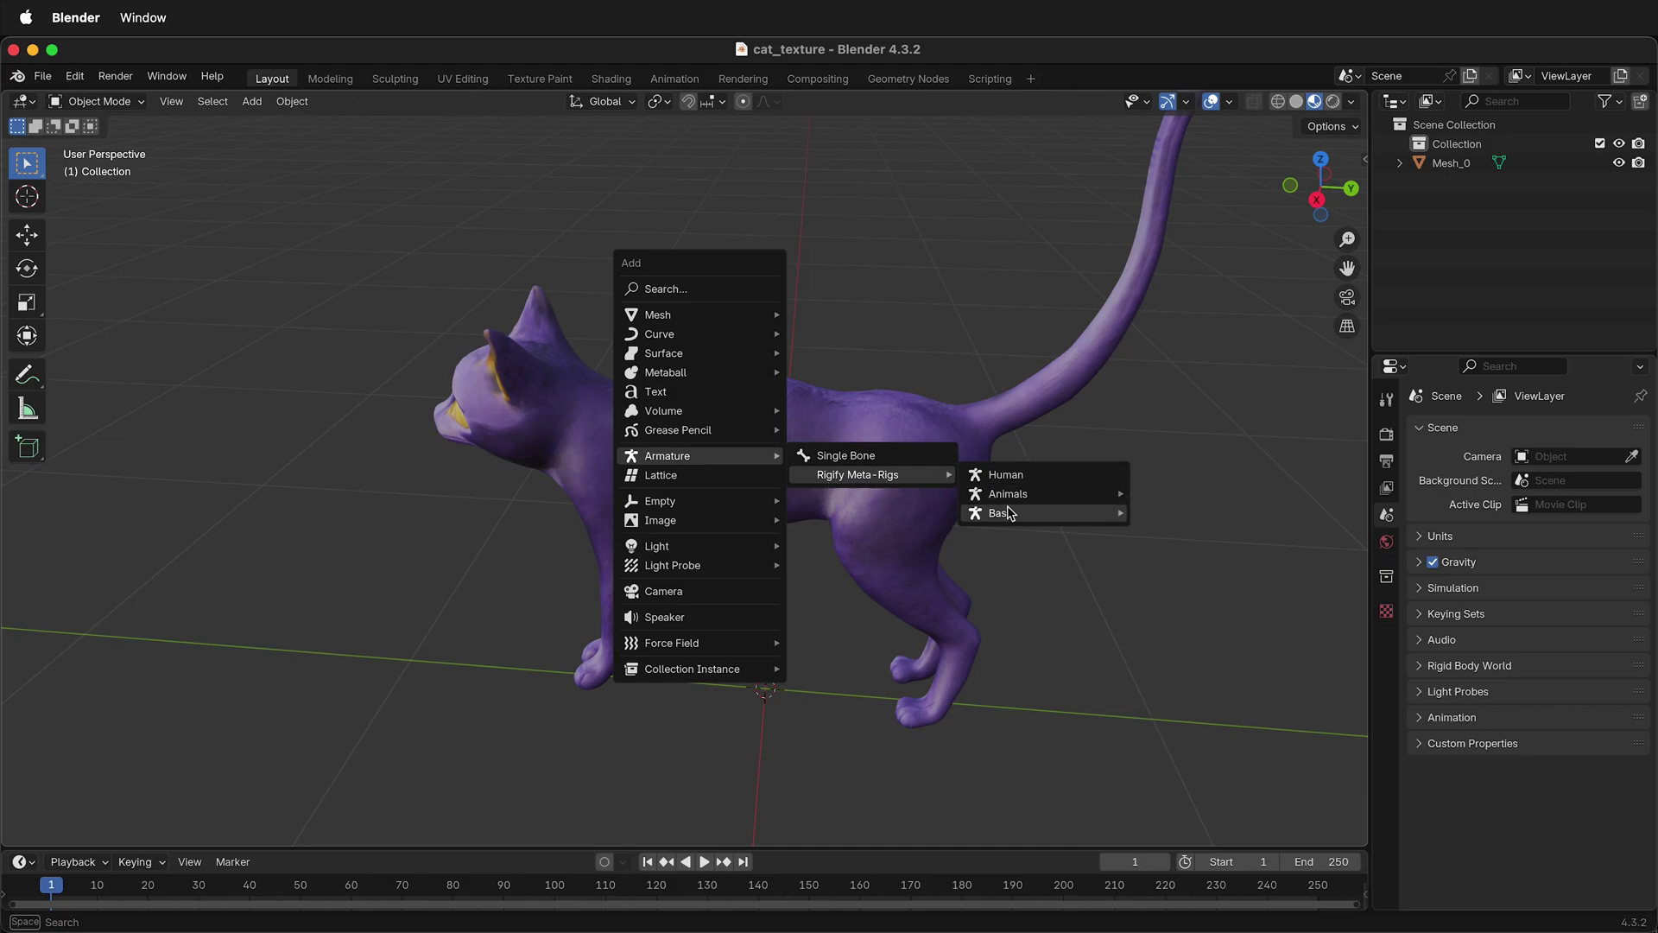
mouse_move(1015, 503)
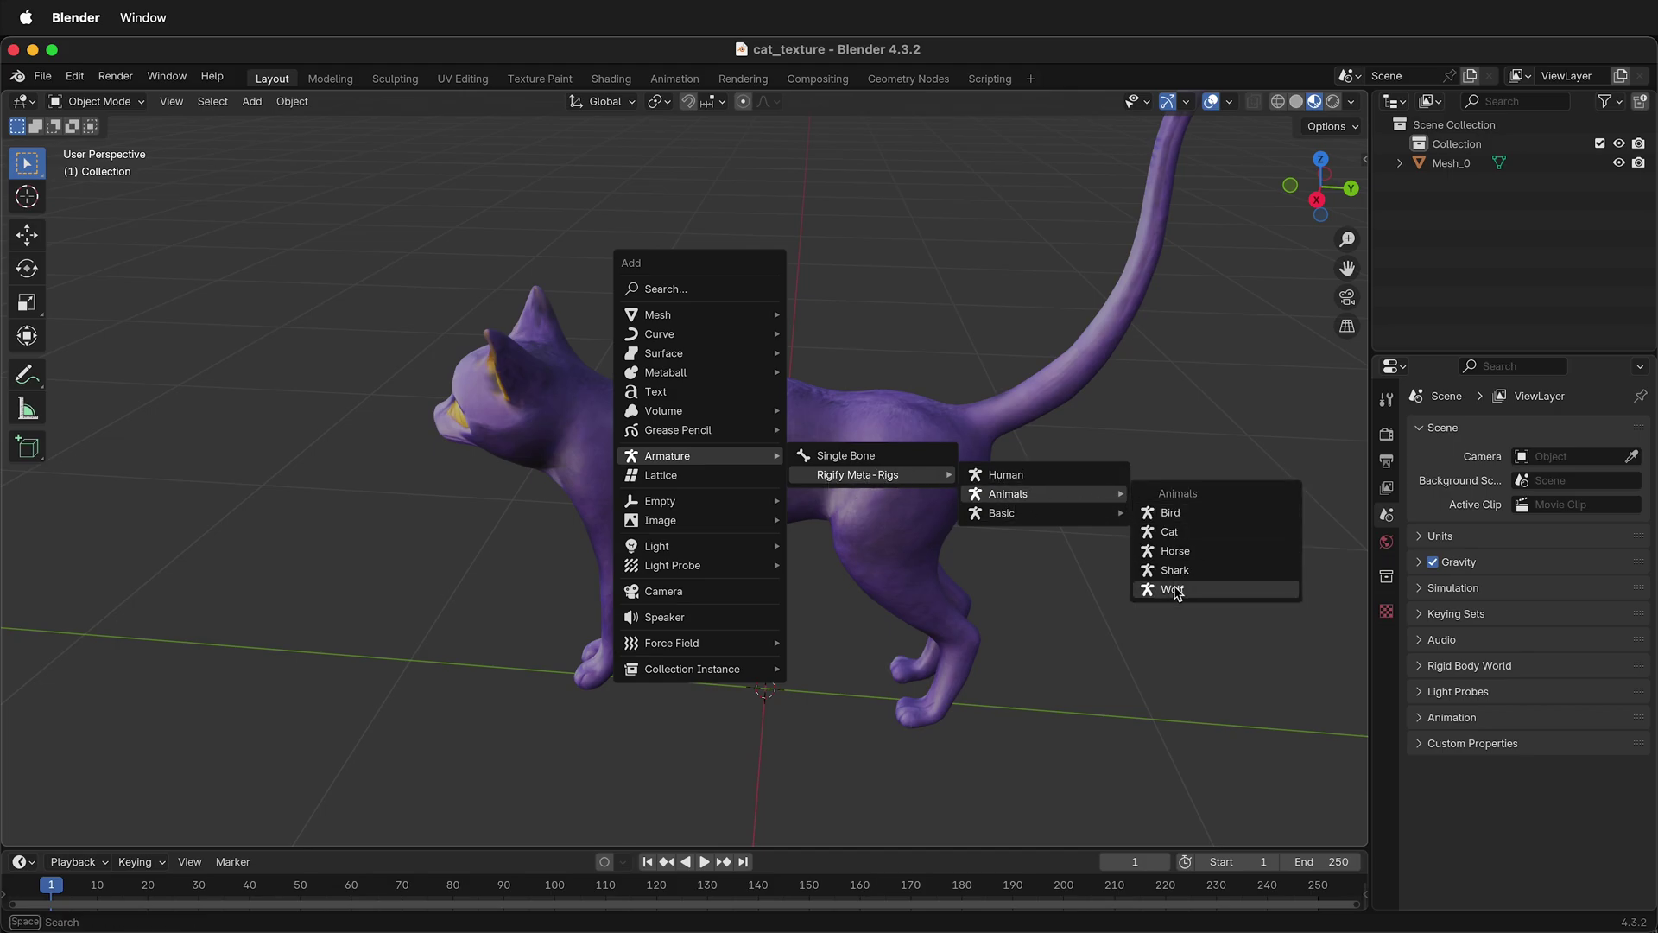
mouse_move(1086, 514)
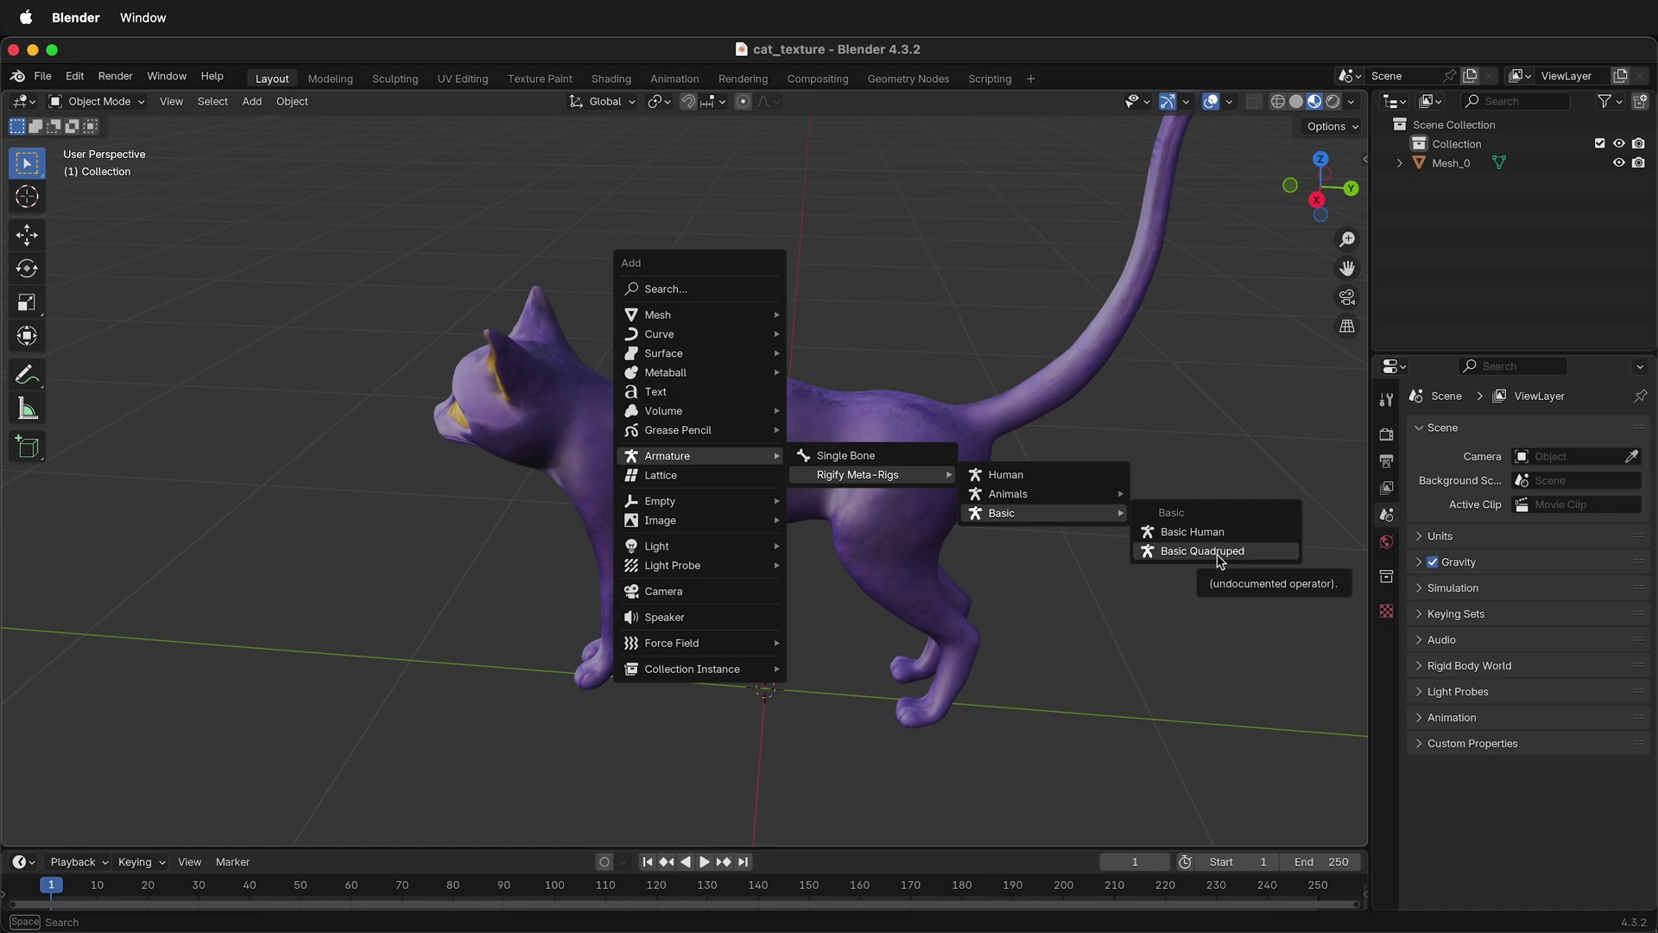
click(1220, 552)
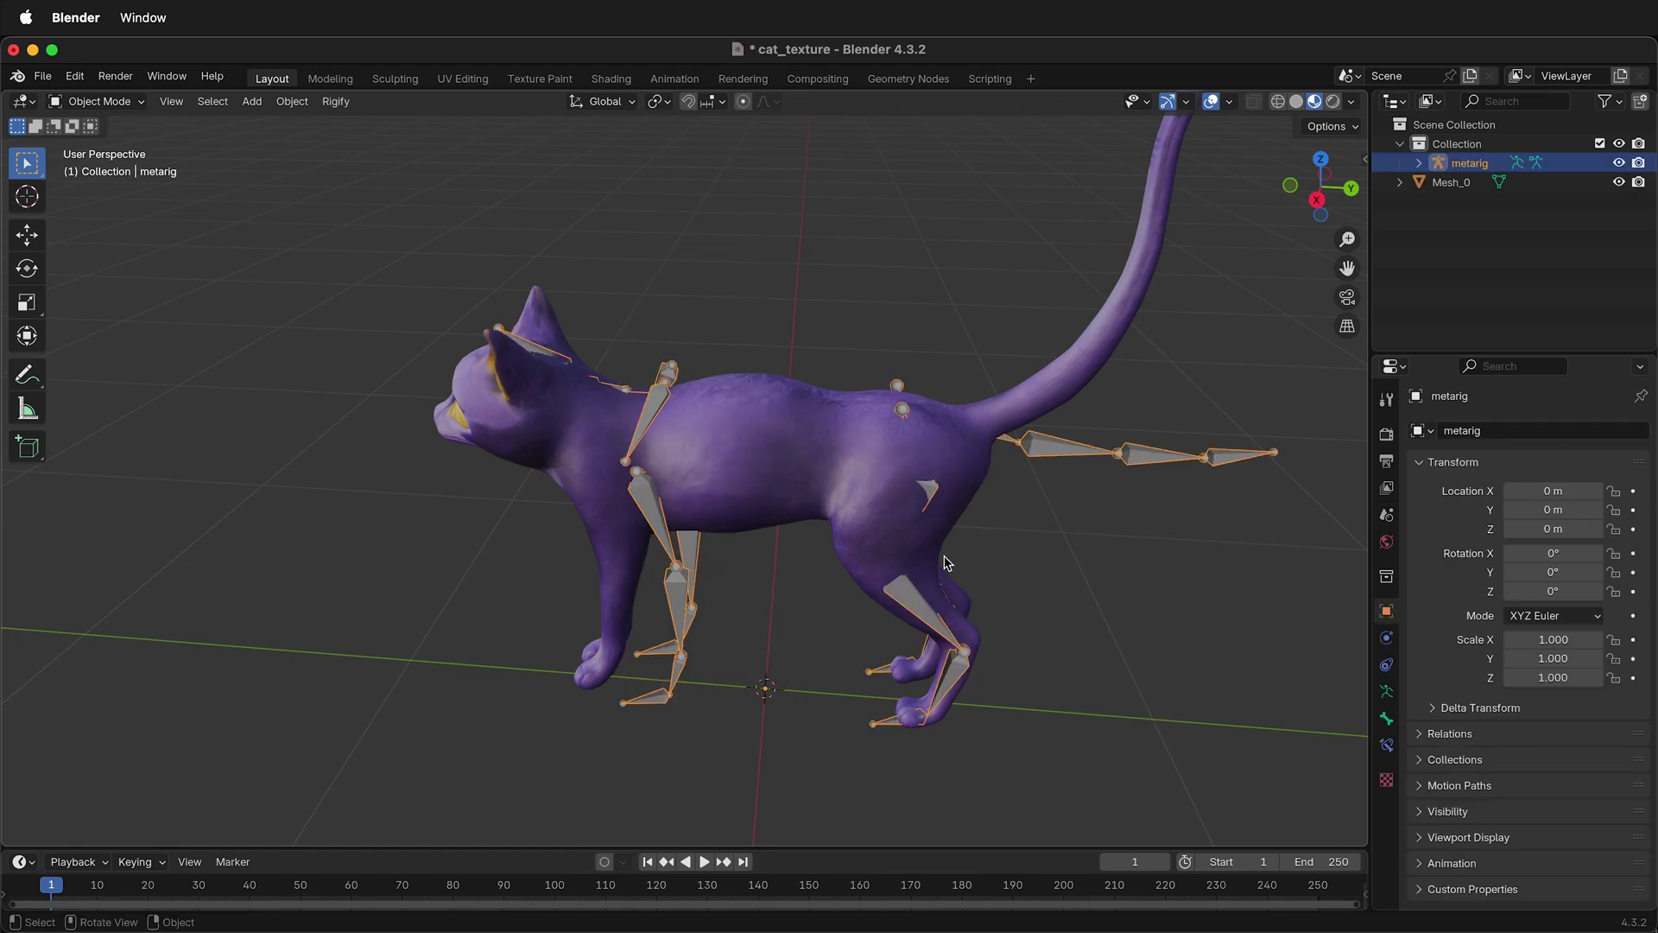
Set the metarig's viewport display to In Front so its bones show through the cat mesh.
scroll(939, 552, left, 5)
scroll(939, 552, right, 6)
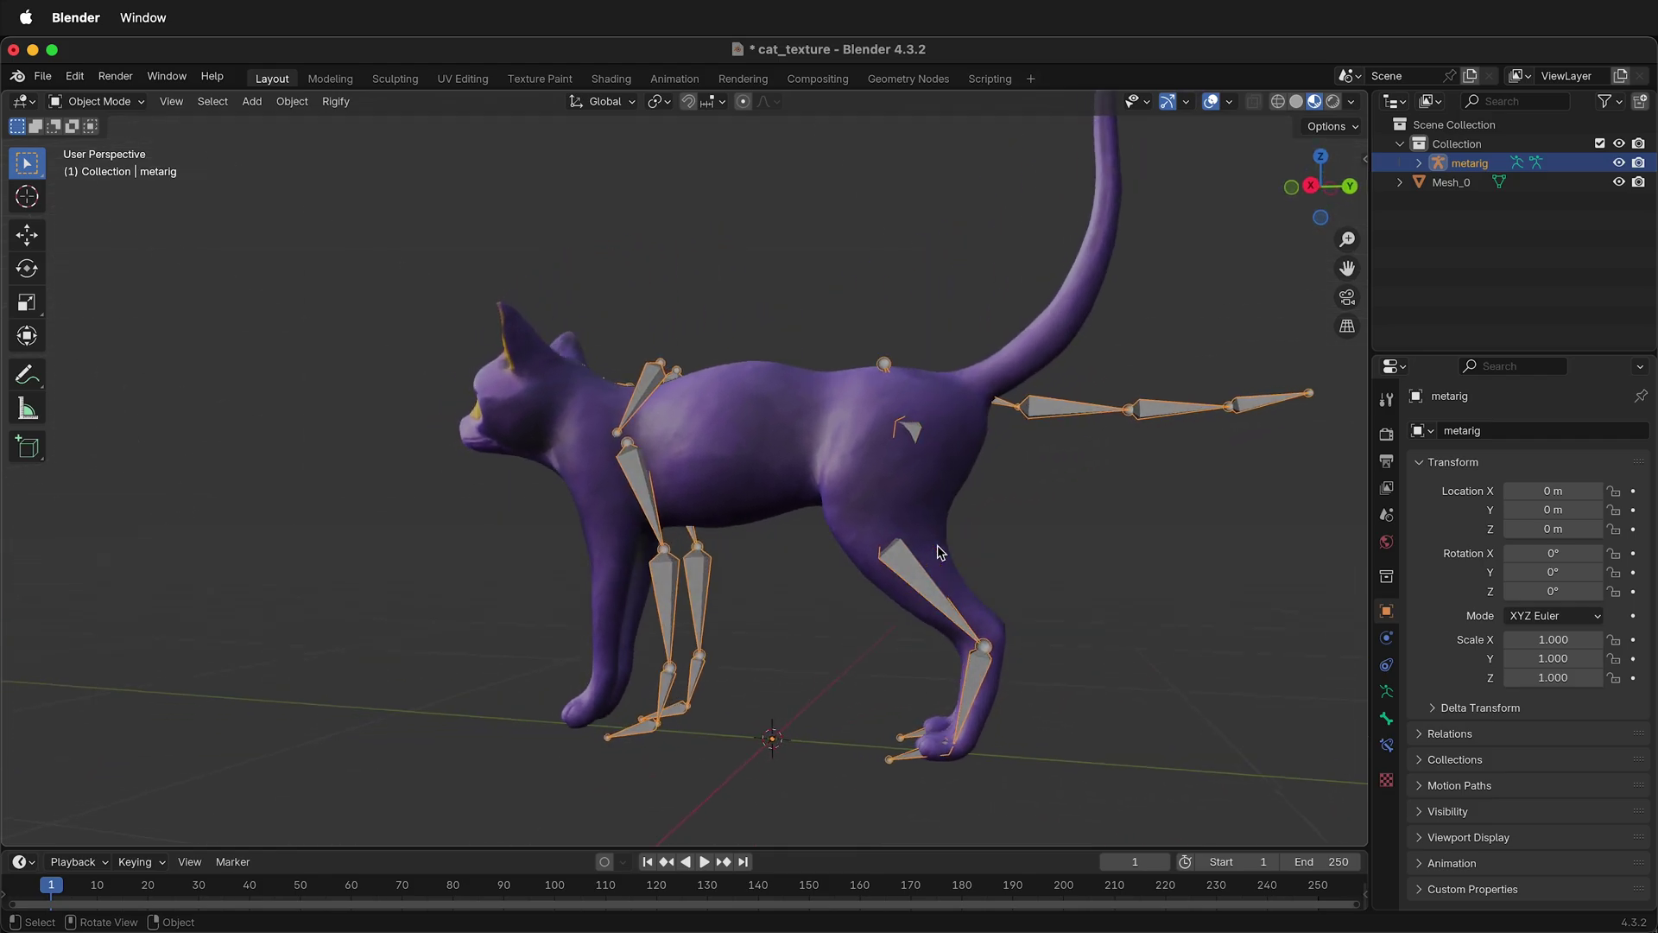
middle_drag(941, 553, 742, 540)
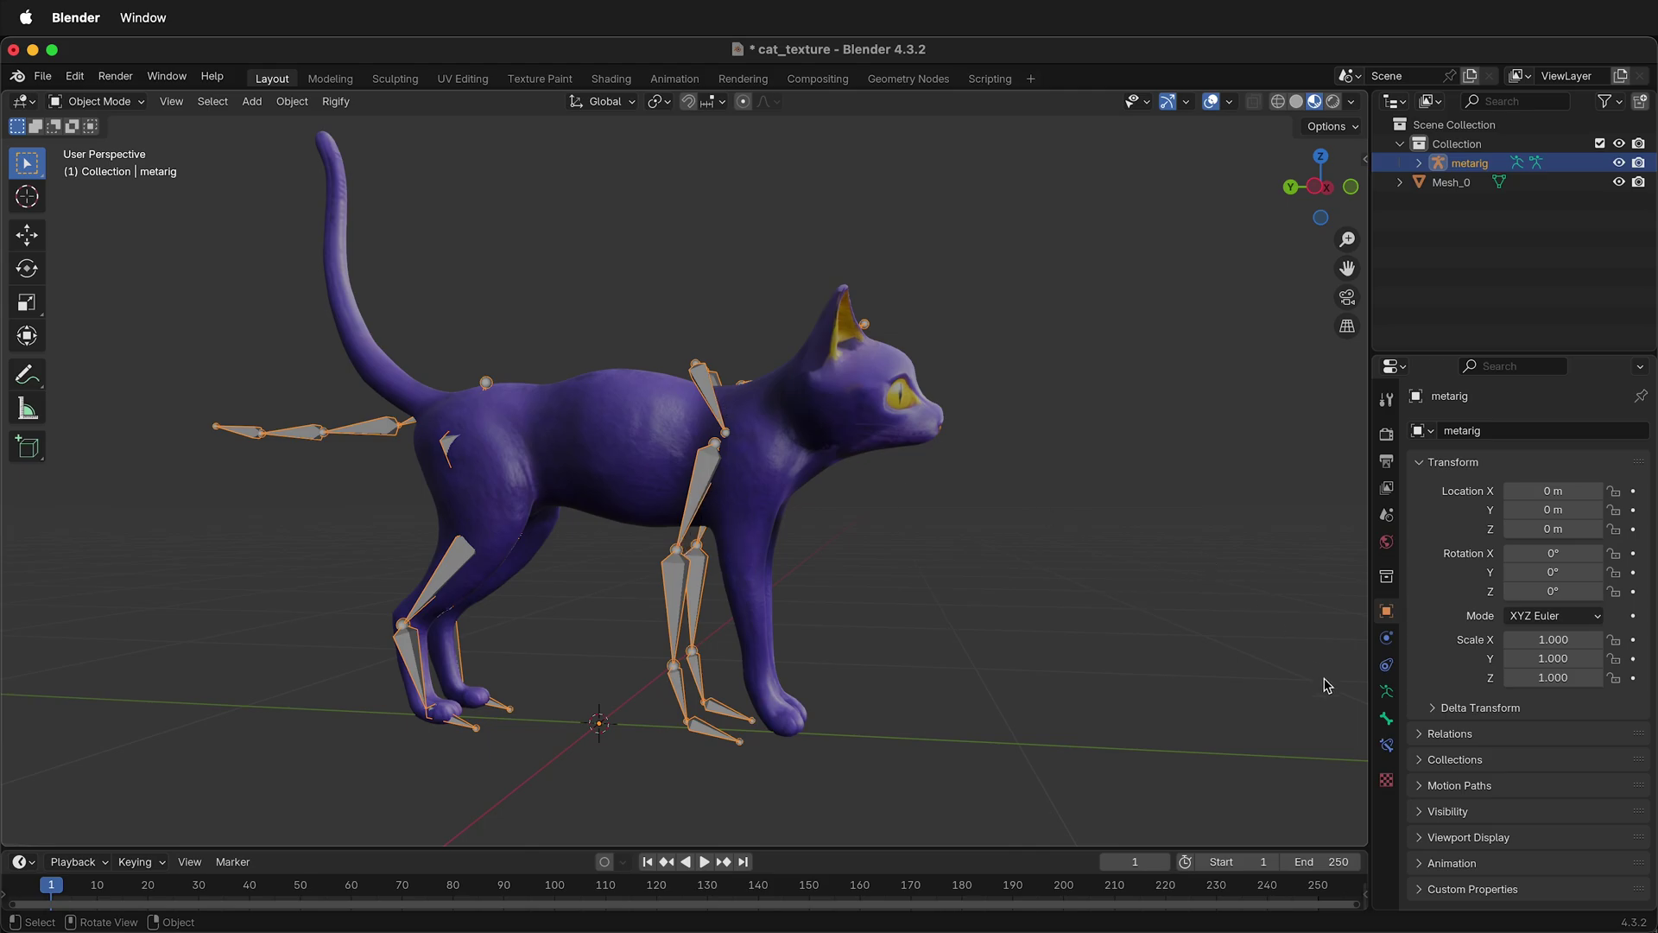
click(1386, 691)
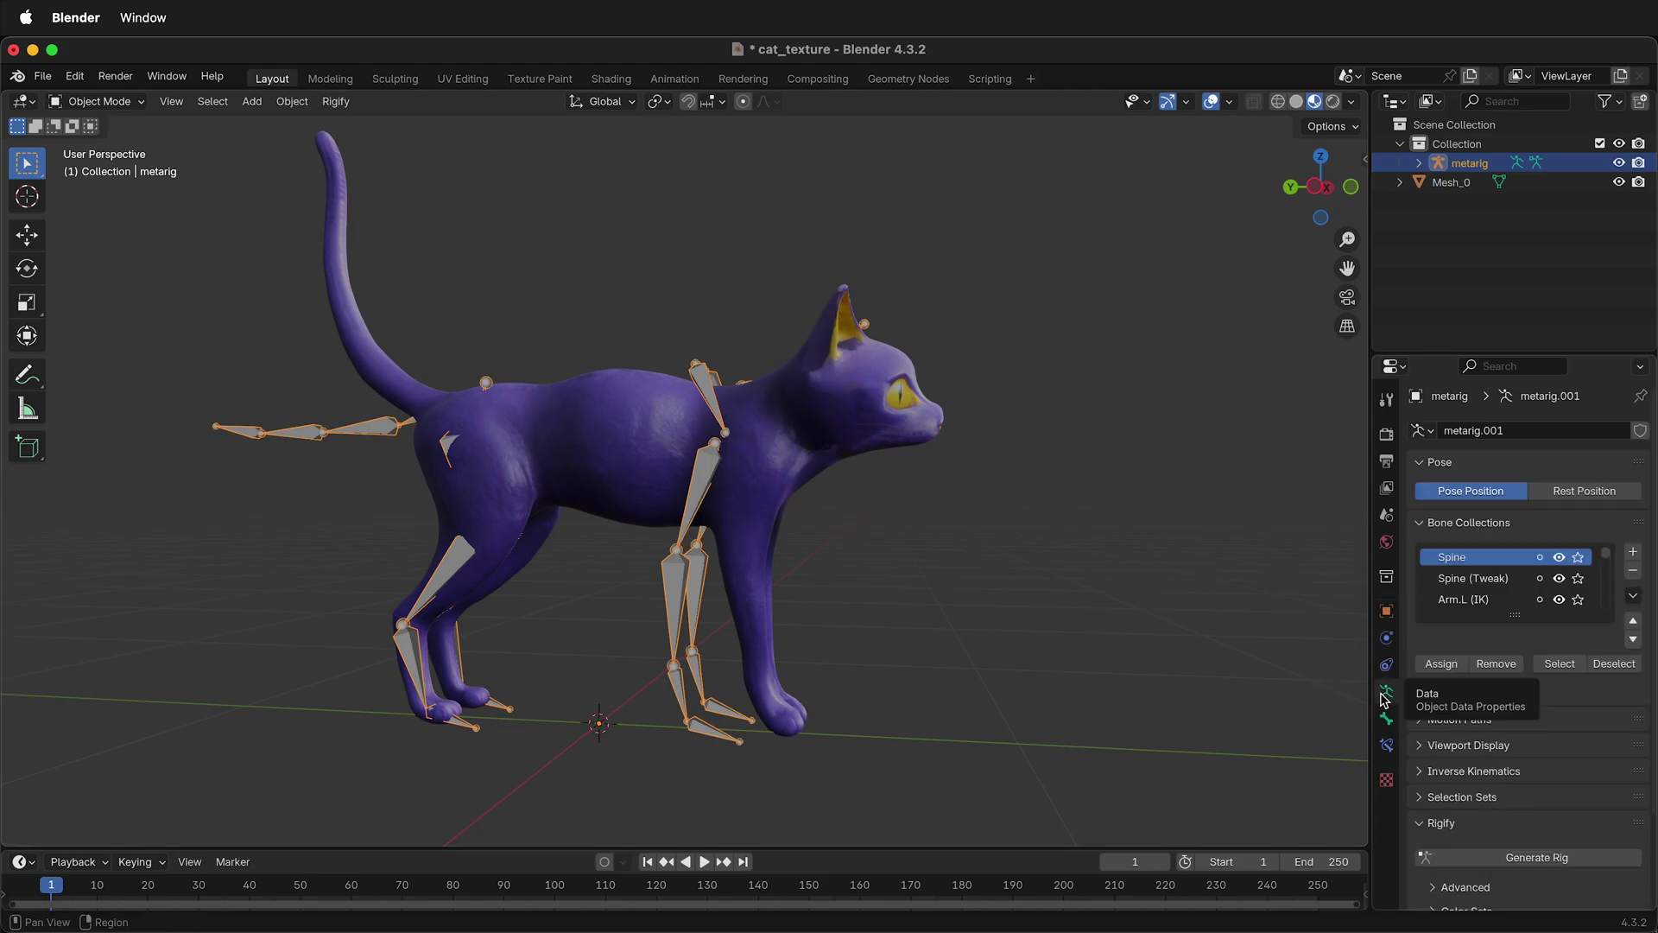
click(1418, 745)
scroll(1468, 743, down, 5)
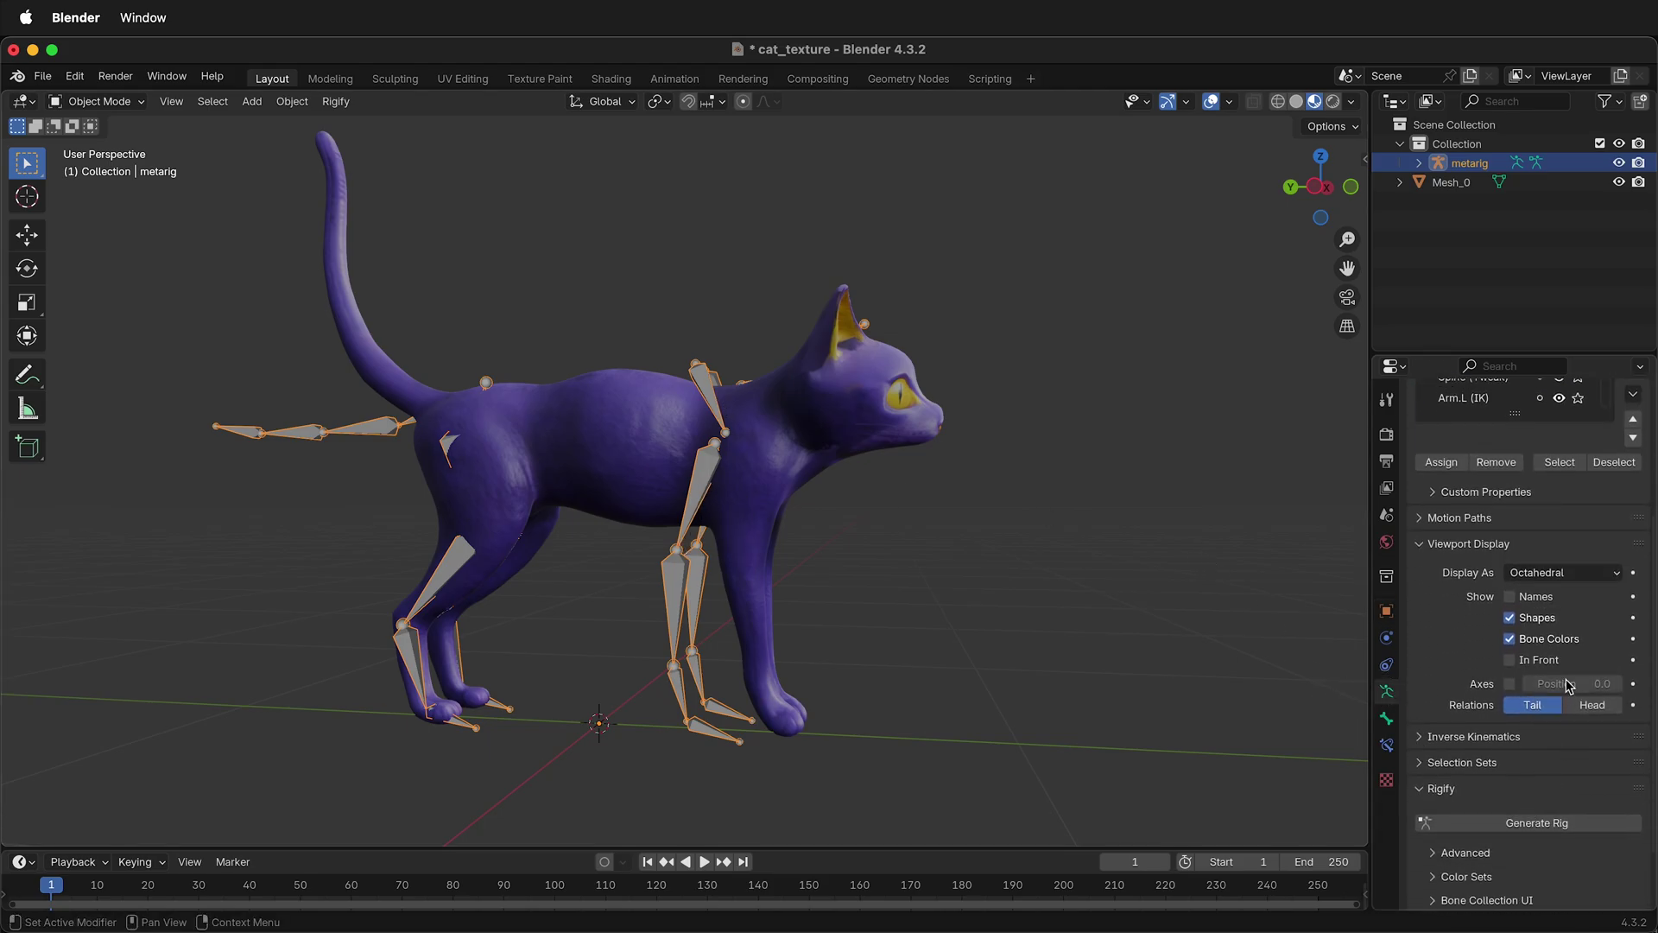
click(1510, 660)
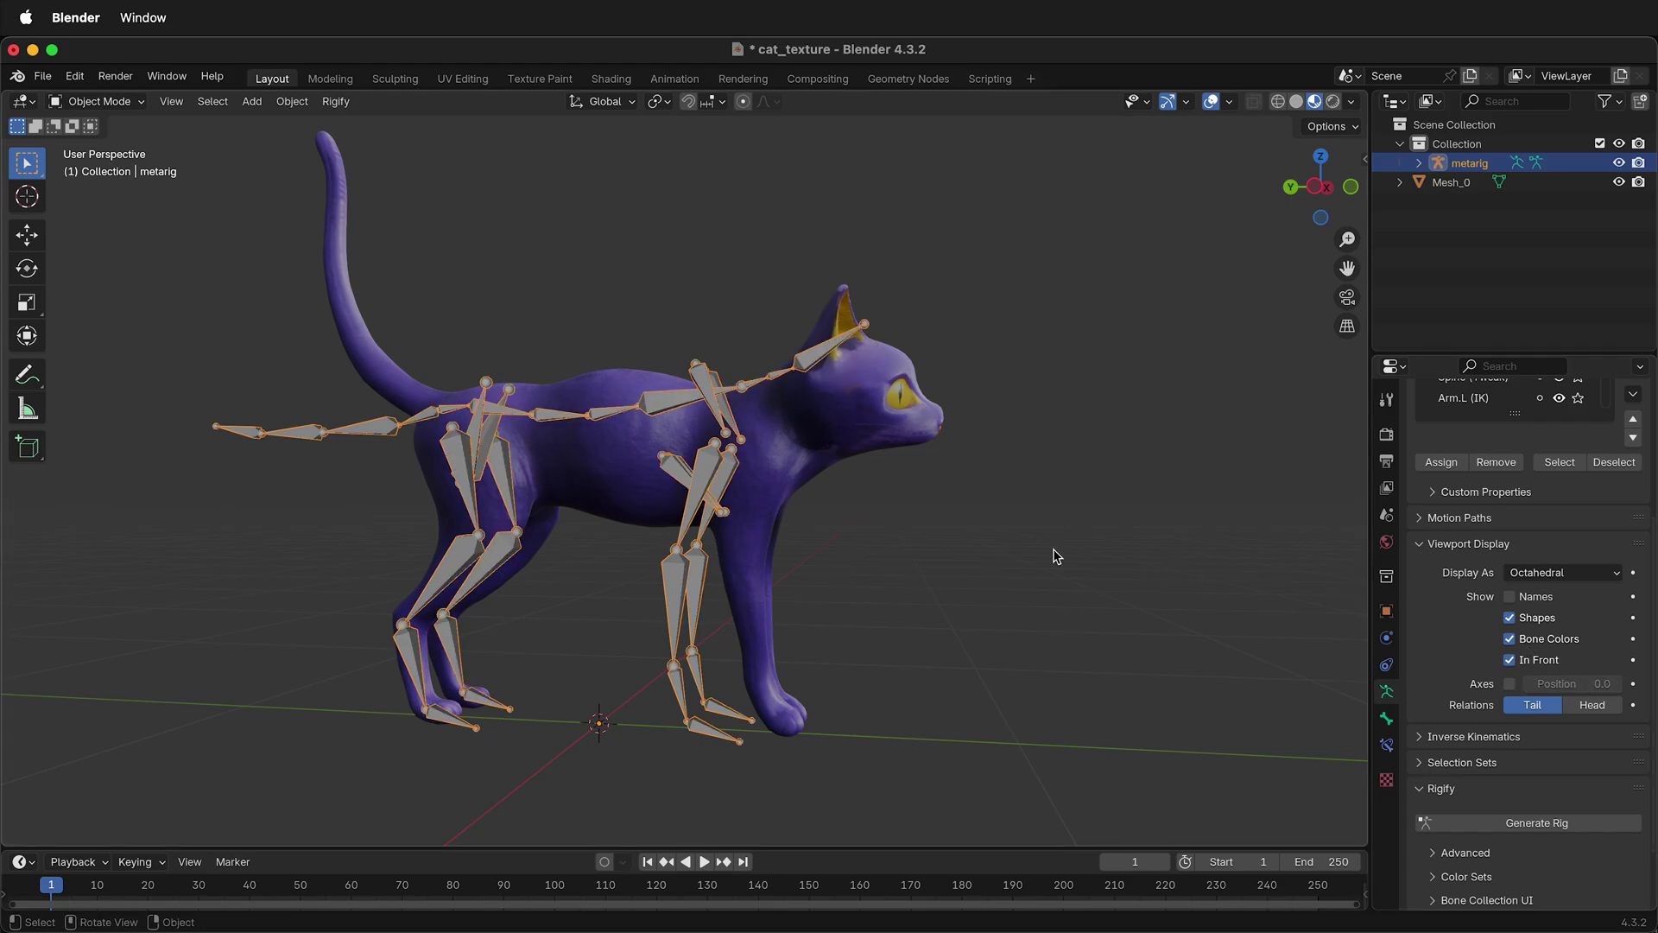
Enter Edit Mode on the metarig and move the hind toe bone tips about 0.07 m backward and slightly up into the paws.
scroll(636, 398, right, 10)
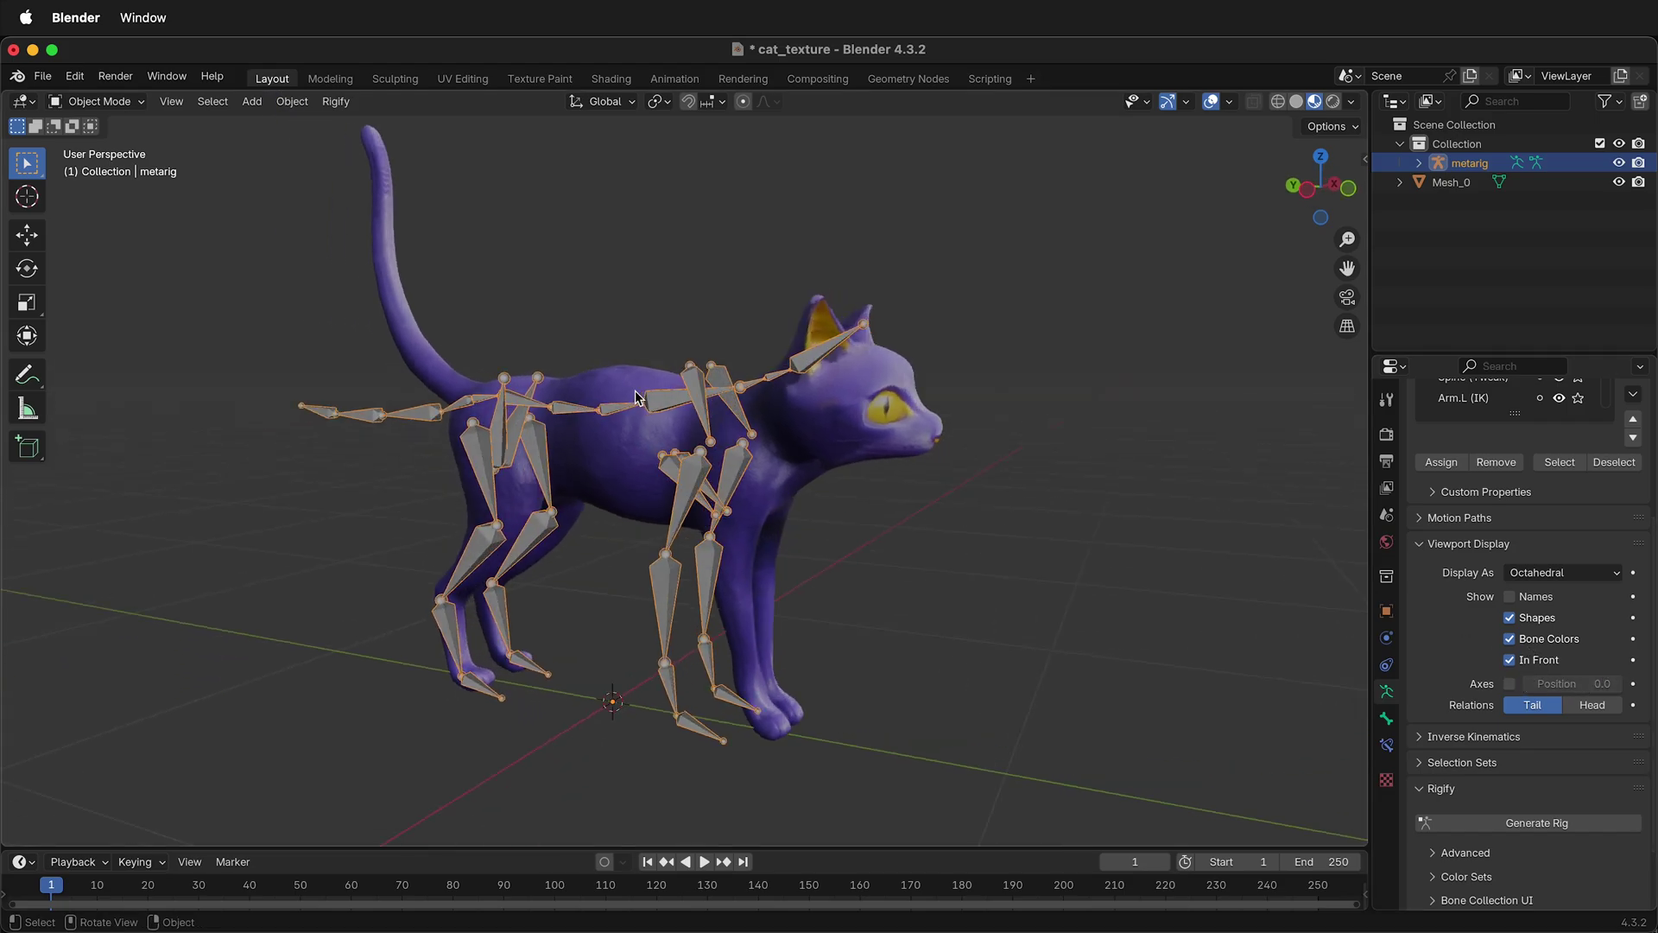
scroll(635, 390, left, 5)
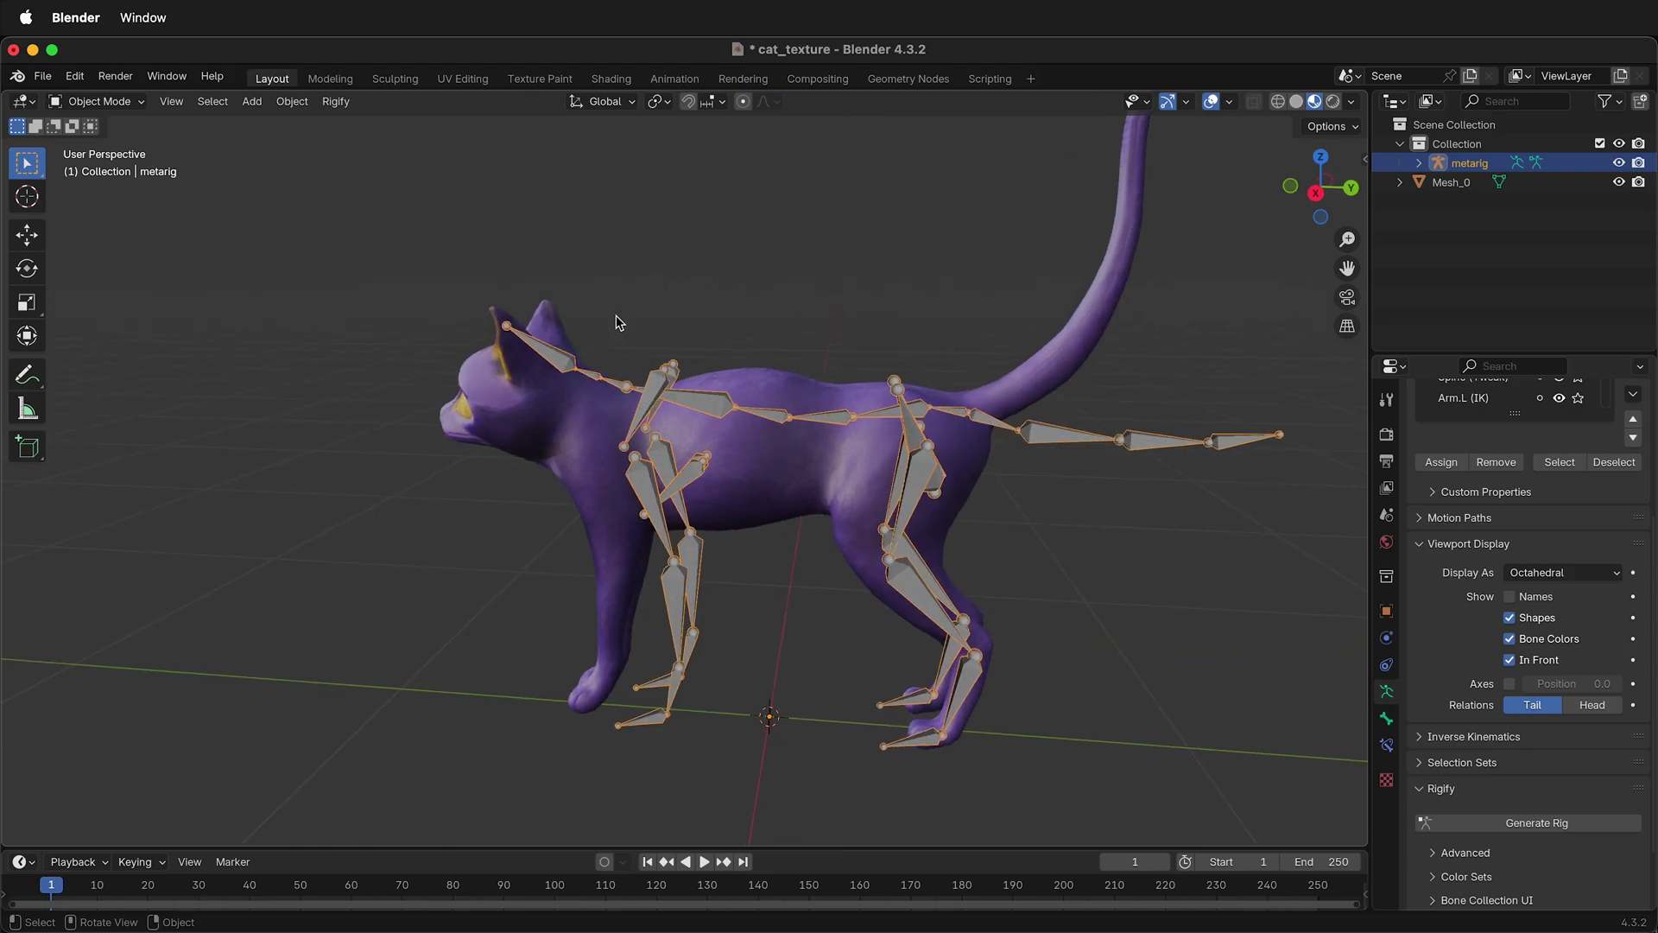
key(Tab)
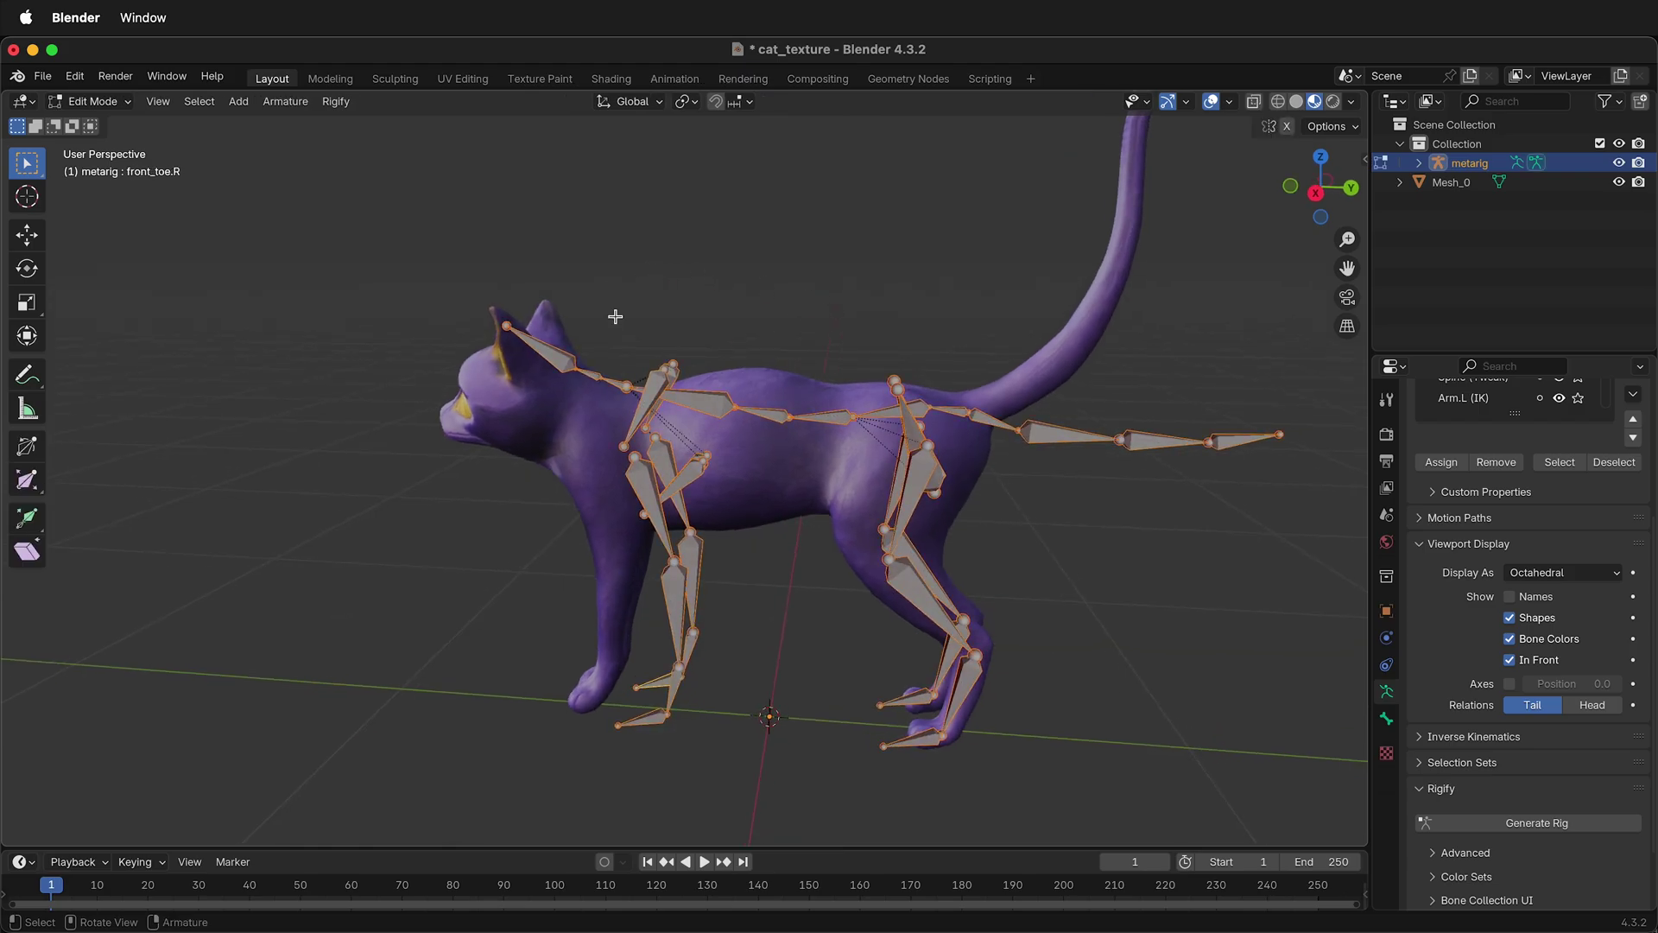
click(1318, 191)
scroll(1023, 479, up, 3)
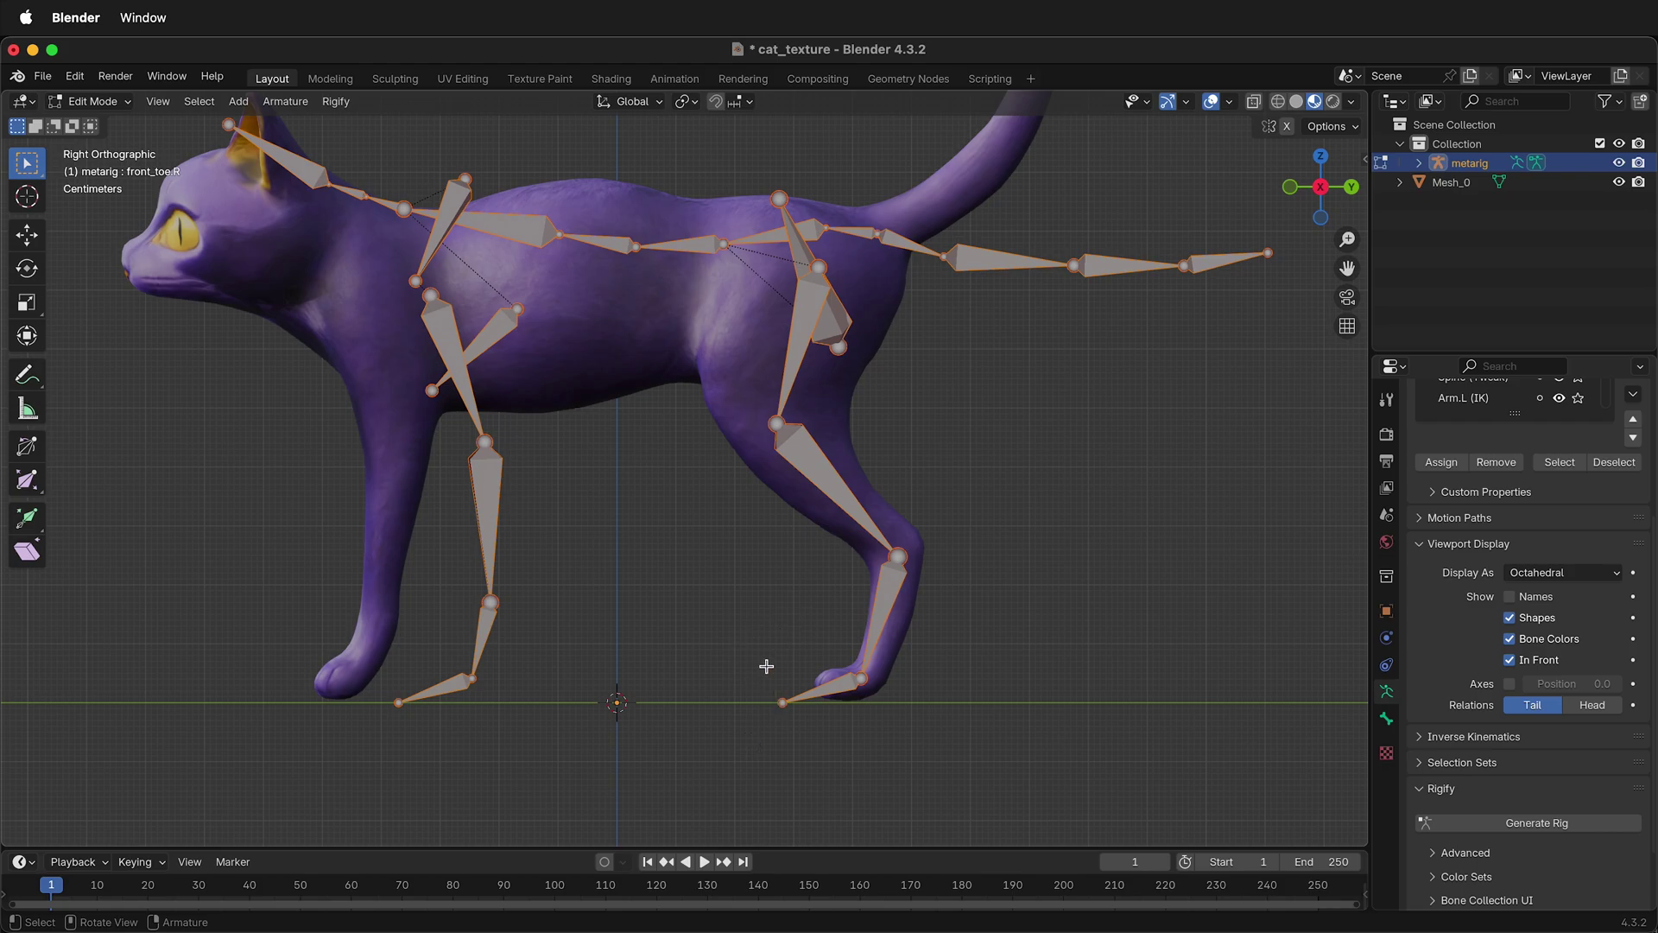
drag(763, 671, 809, 750)
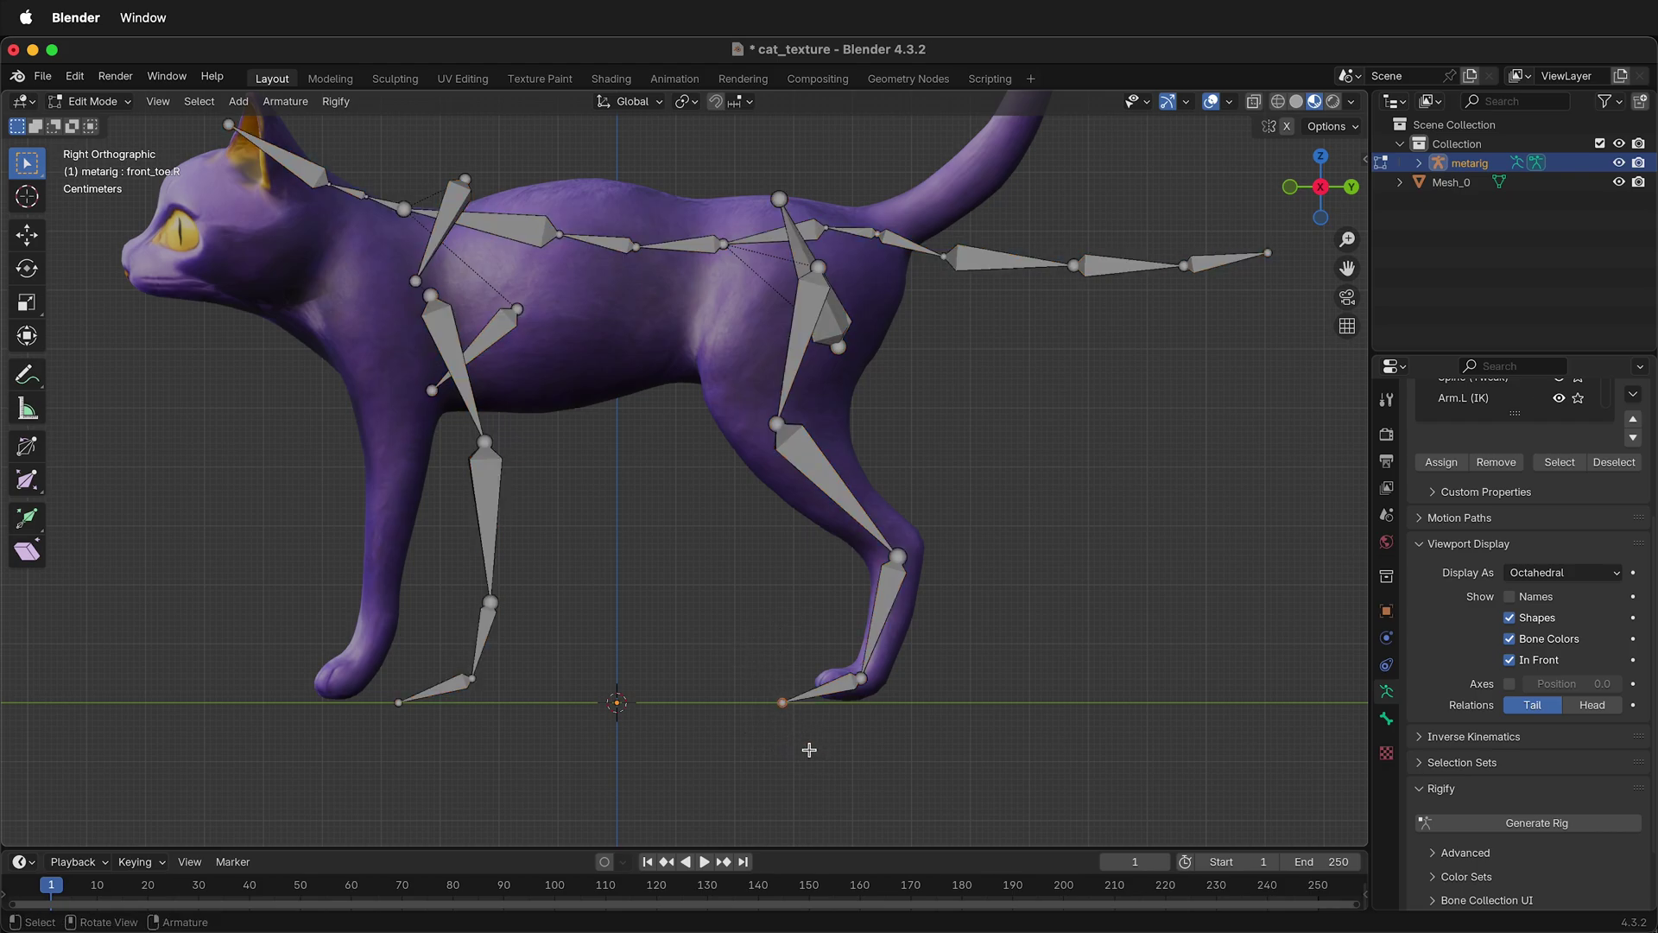
key(g)
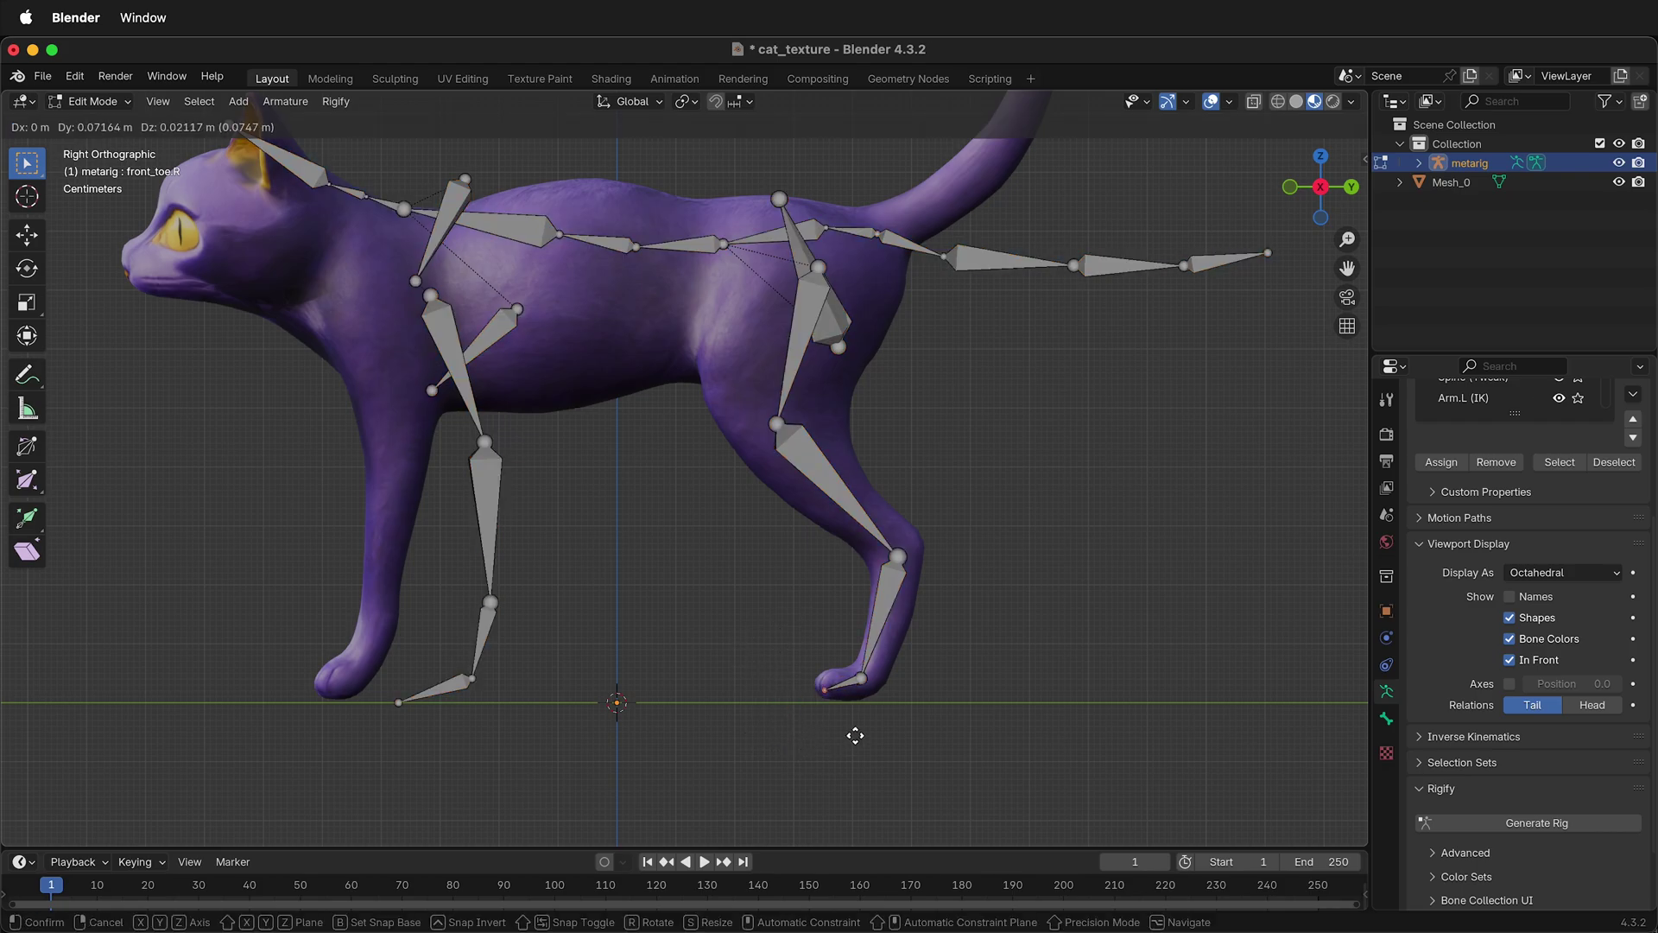
click(854, 731)
Enable X-axis mirroring for editing the metarig's bones.
middle_drag(783, 673, 783, 672)
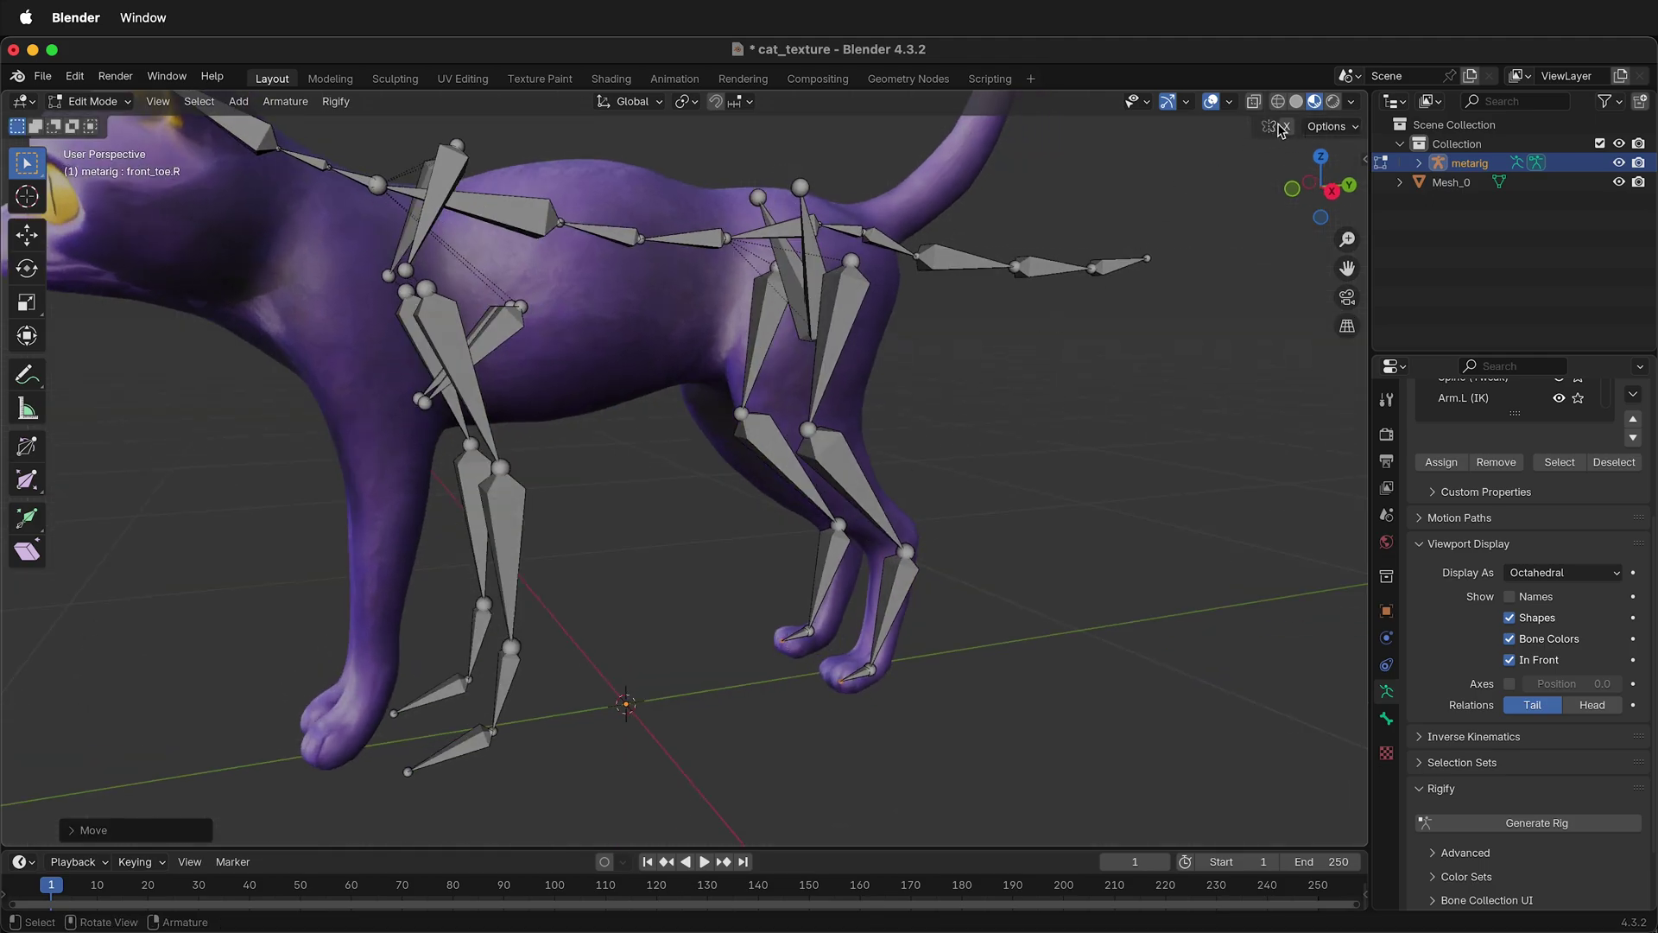
click(1322, 128)
click(1287, 127)
Move the left hind toe bone's tip along the X axis to centre it in the hind paw.
scroll(1090, 384, left, 5)
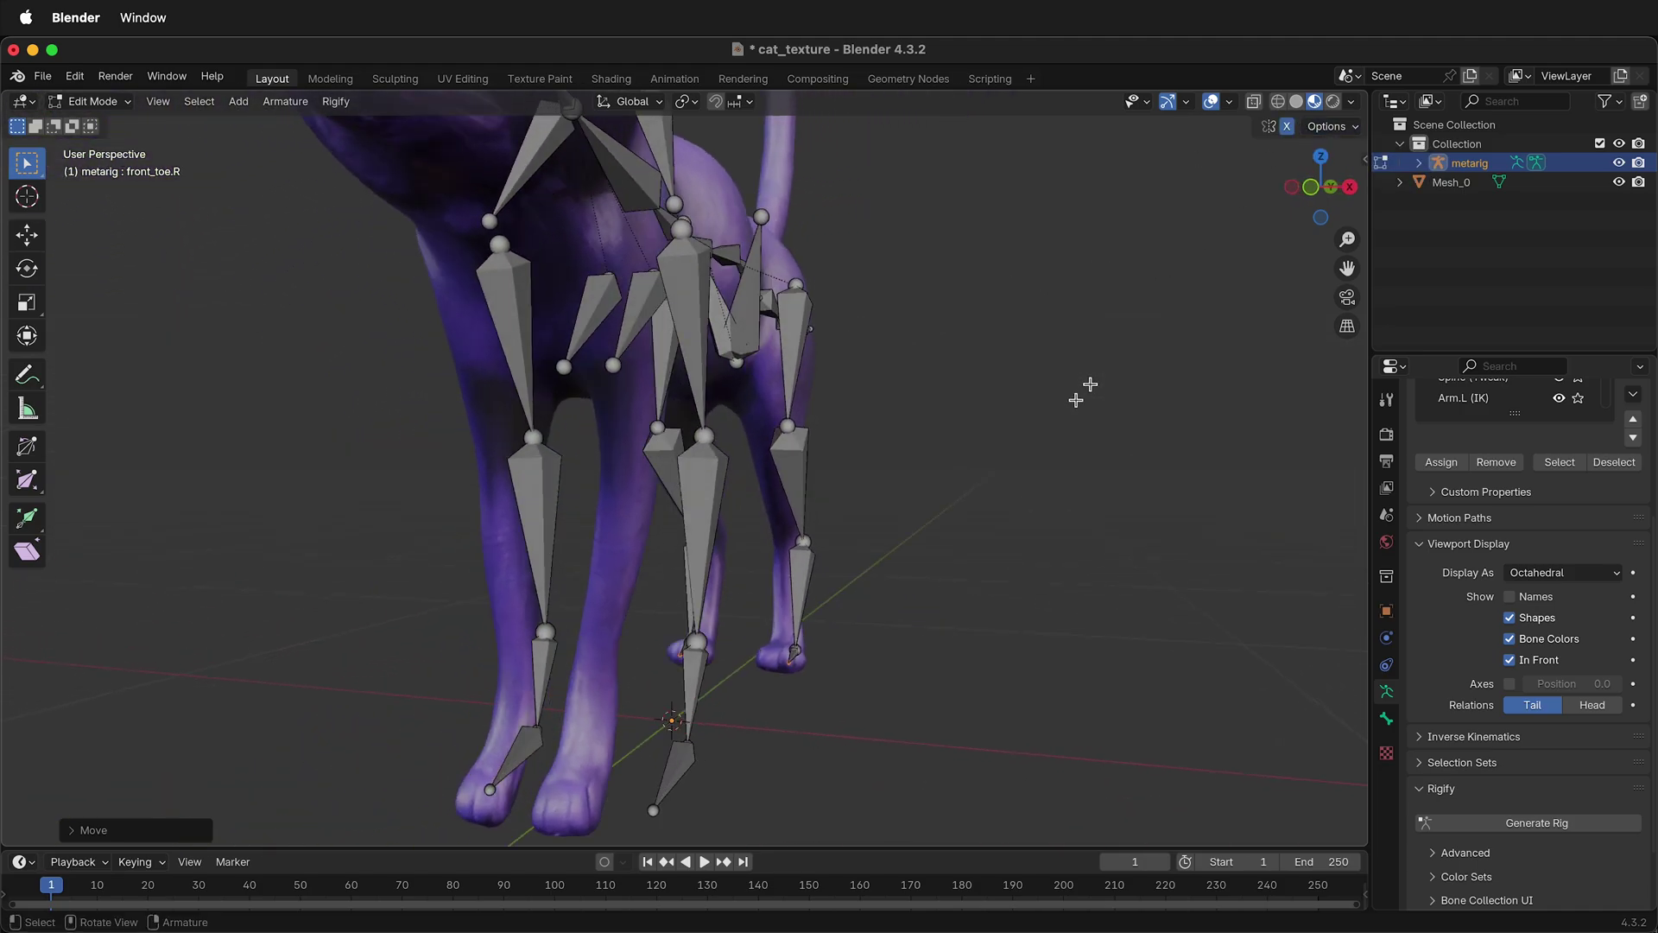
click(783, 656)
key(g)
key(x)
click(889, 685)
middle_drag(889, 685, 804, 683)
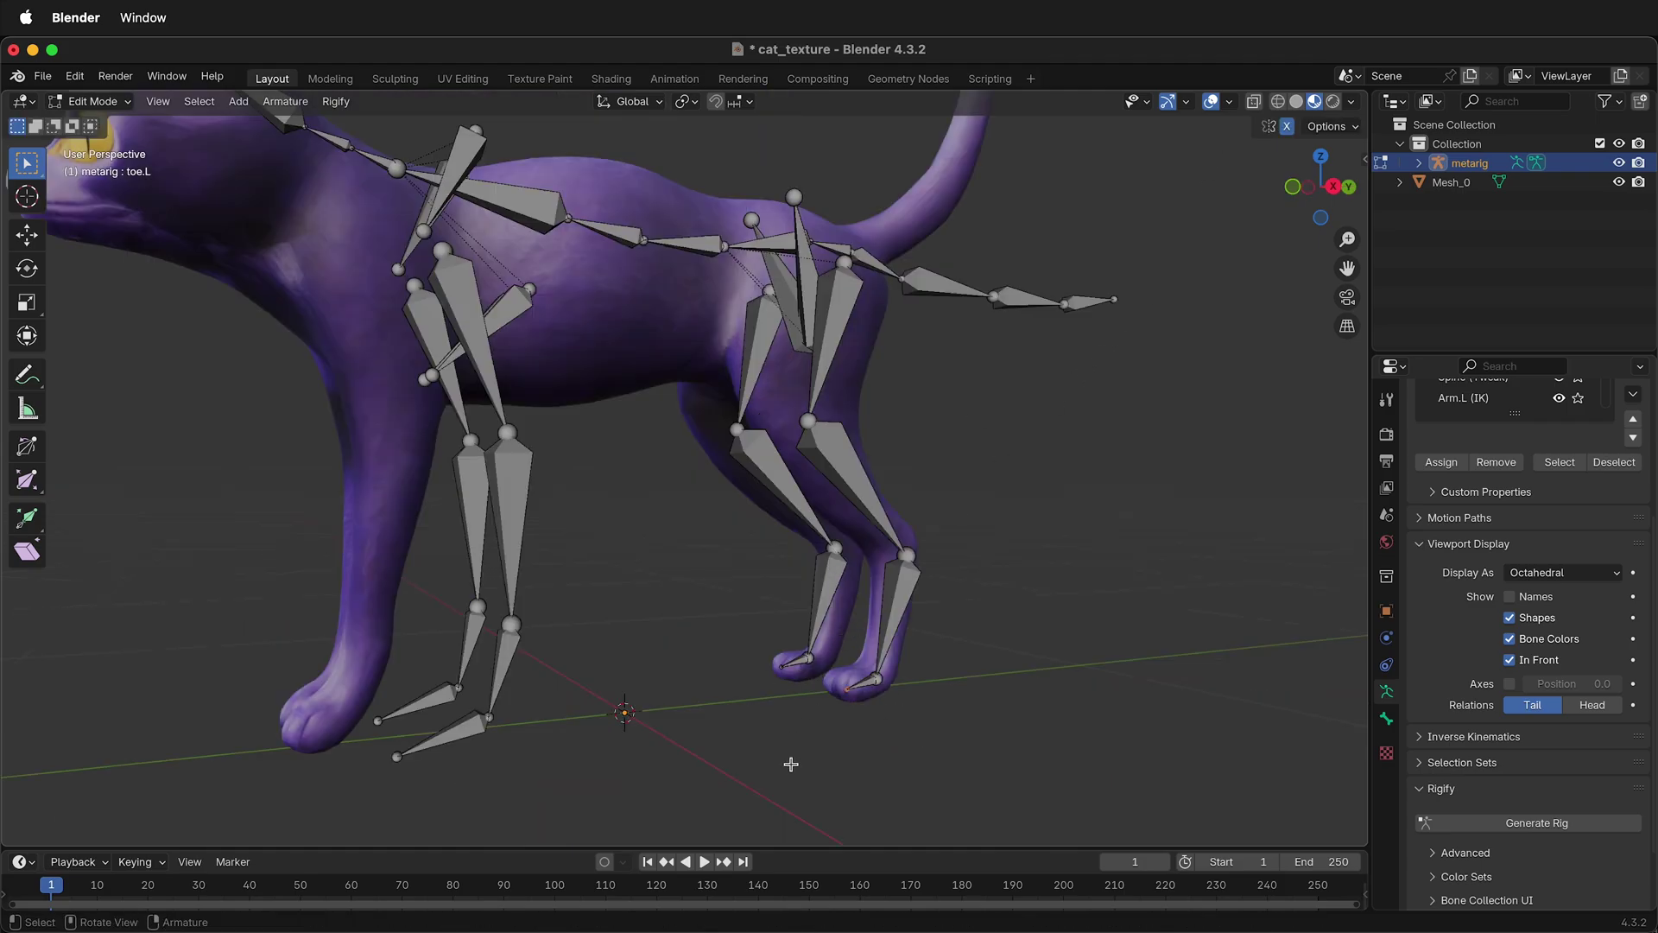
Move the hind hock joint slightly up and back to match the cat's heel in the right orthographic view.
middle_drag(794, 670, 794, 671)
scroll(794, 670, up, 2)
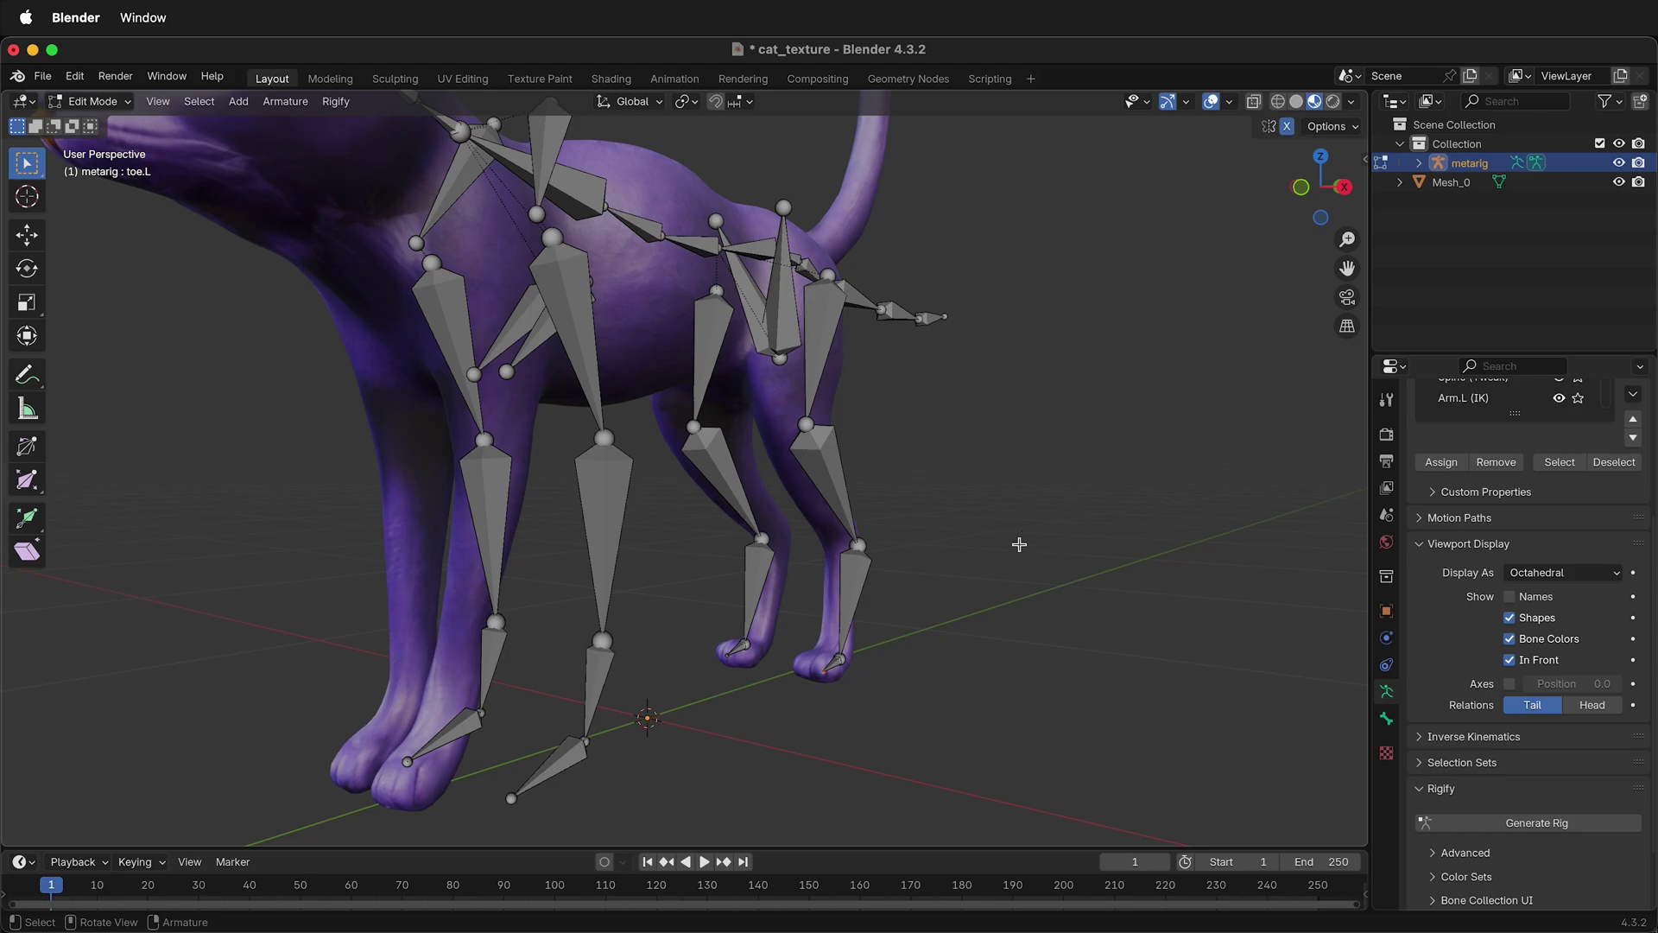
middle_drag(1019, 544, 1020, 543)
scroll(976, 453, down, 4)
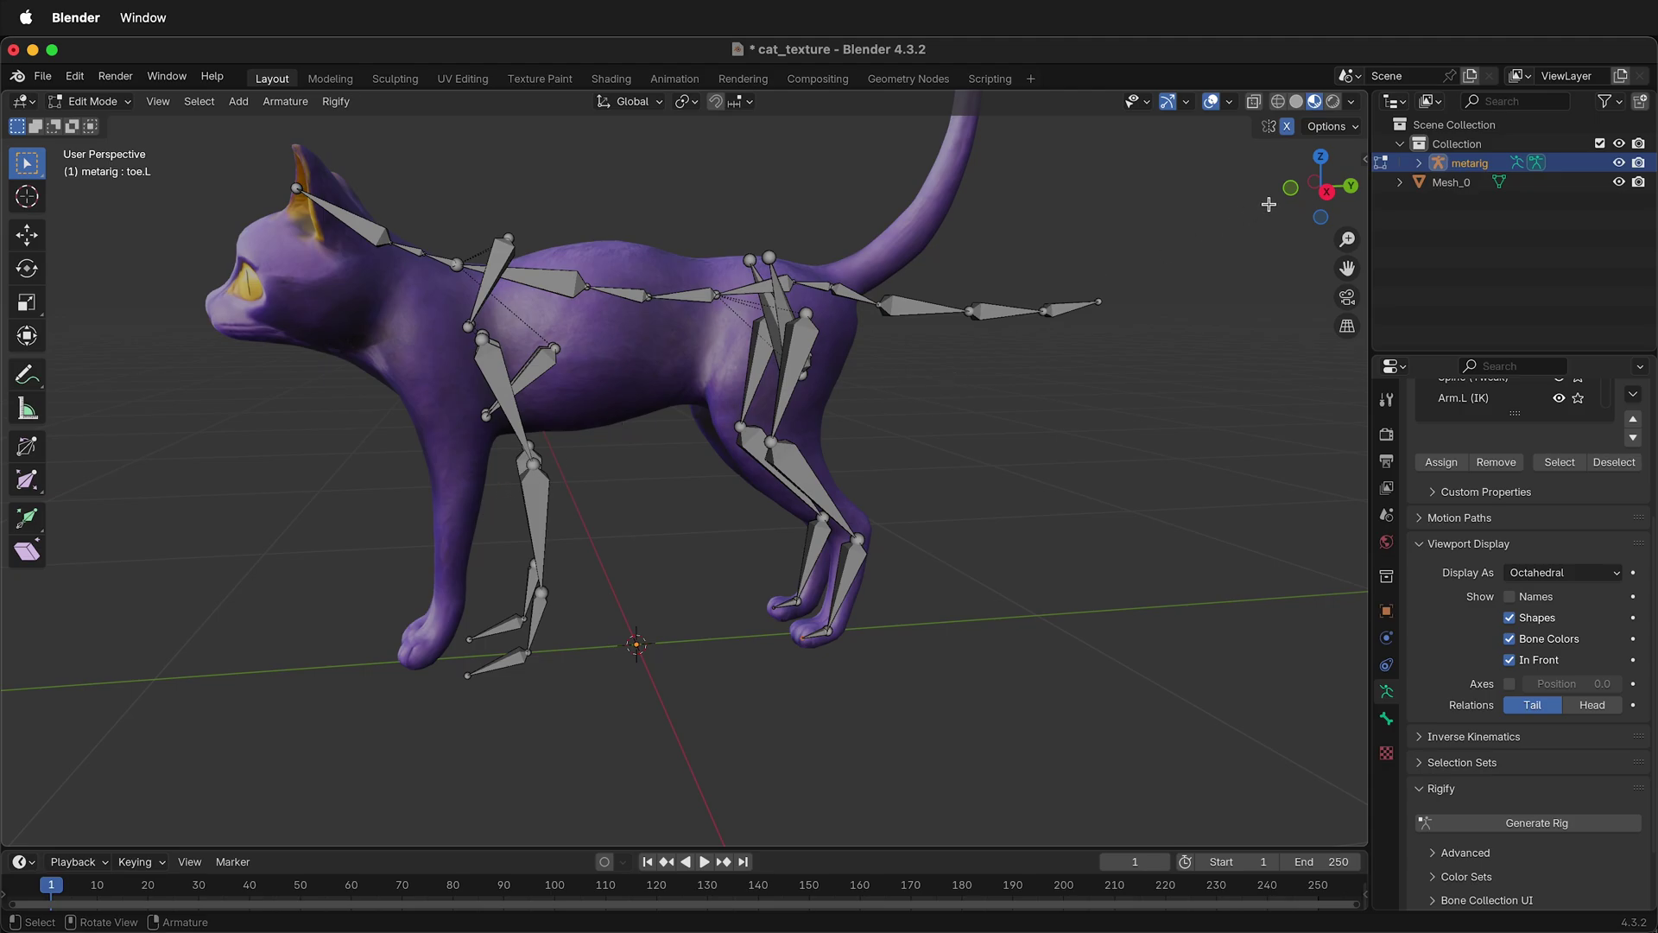
click(1326, 190)
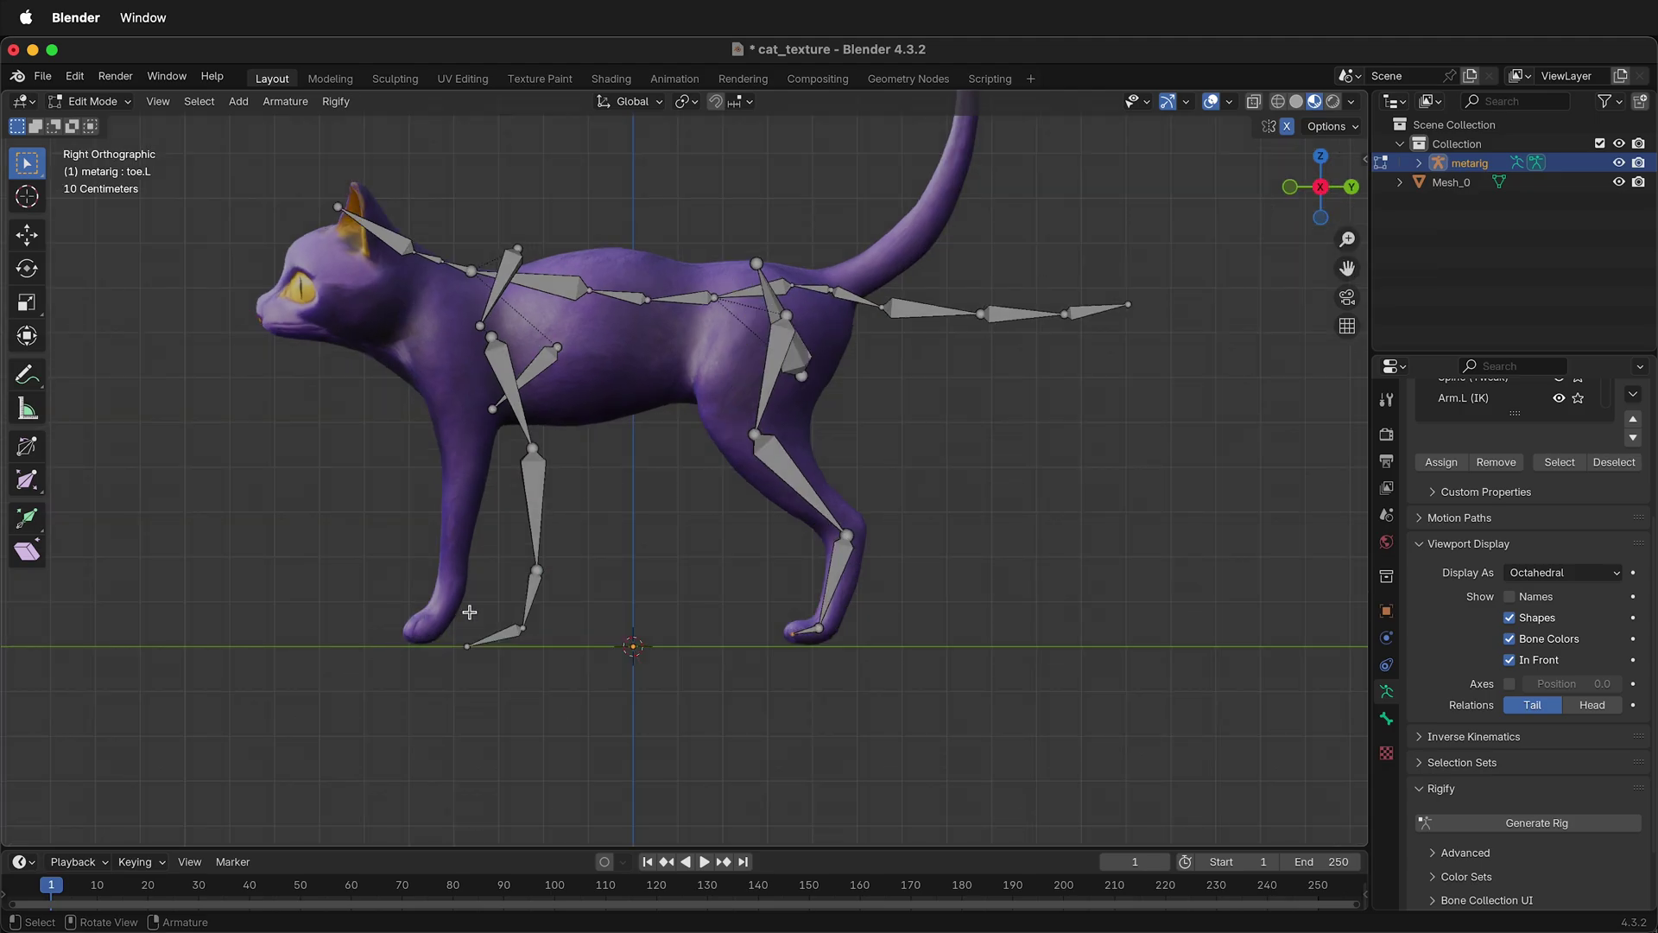
scroll(881, 531, up, 1)
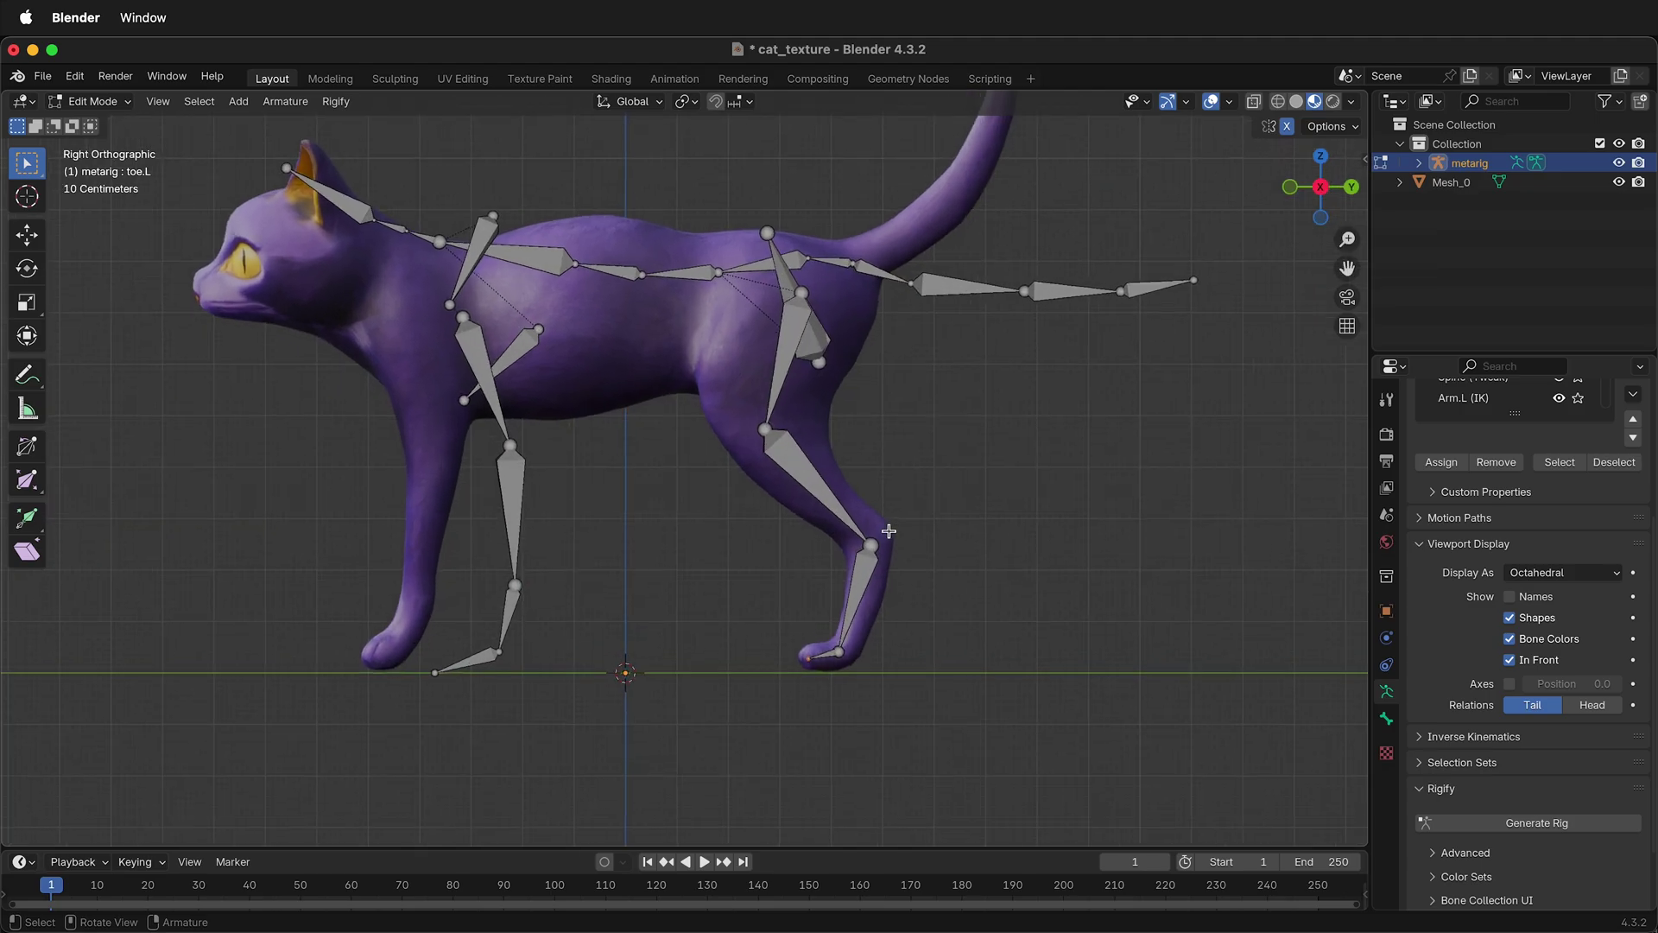
click(859, 527)
key(g)
click(893, 552)
Move the hind knee joint up and forward to fit the bend of the cat's hind leg.
drag(736, 397, 783, 441)
key(g)
click(766, 425)
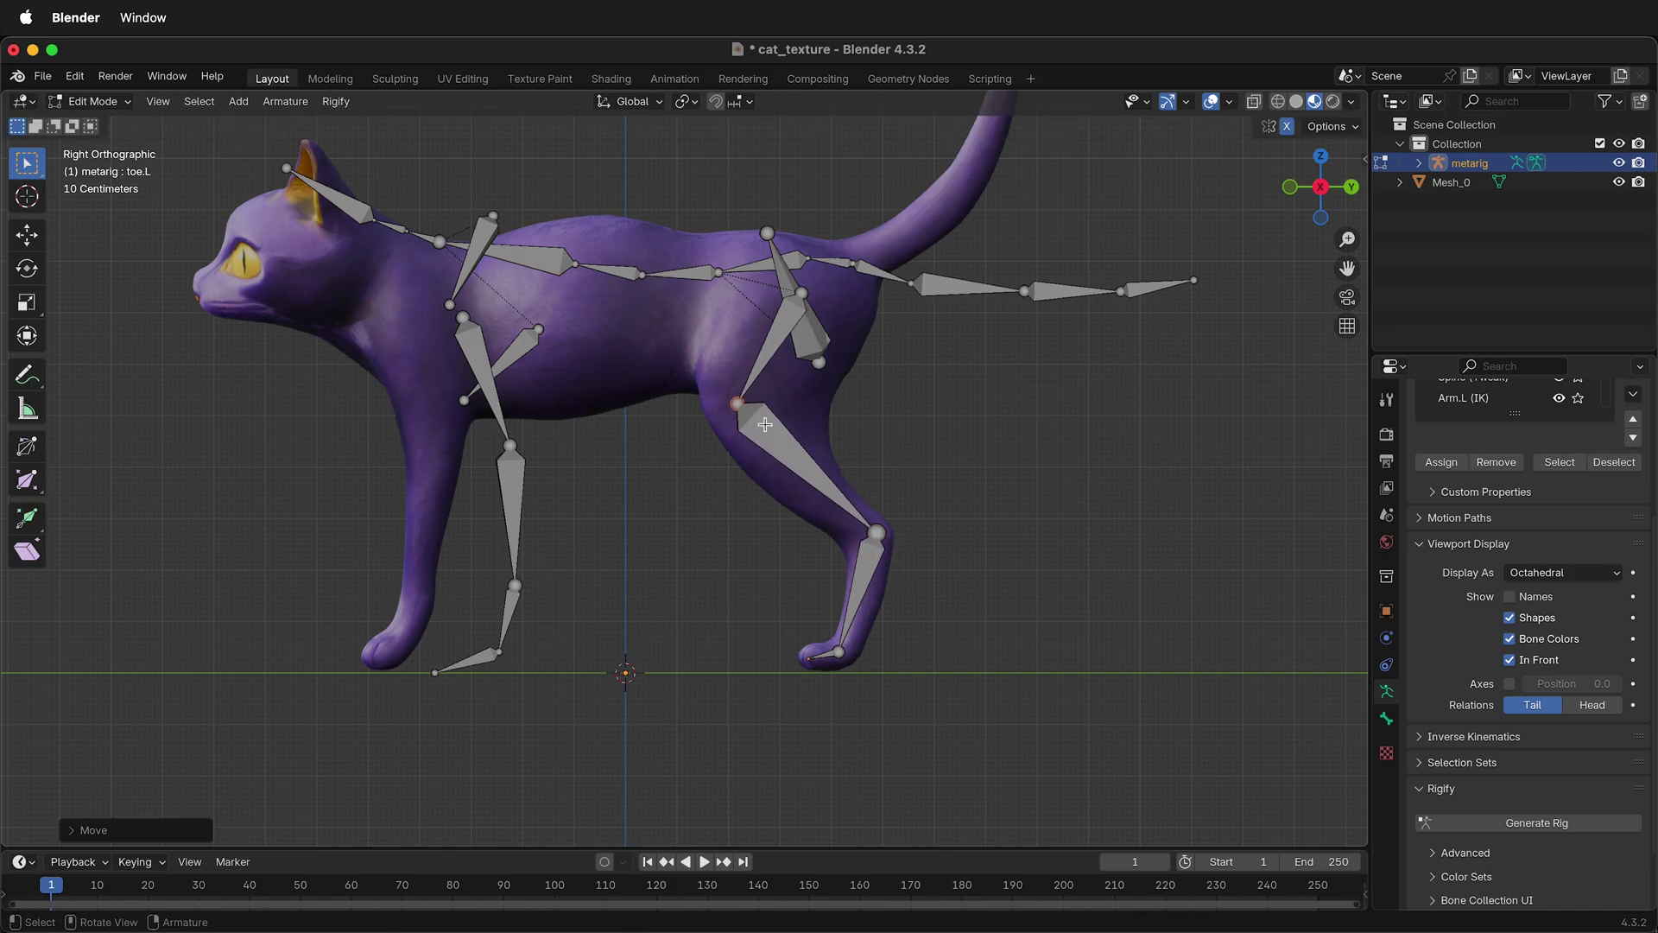
Lower the pelvis bone's upper tip slightly so it sits inside the cat's back in the right orthographic view.
middle_drag(889, 316, 860, 320)
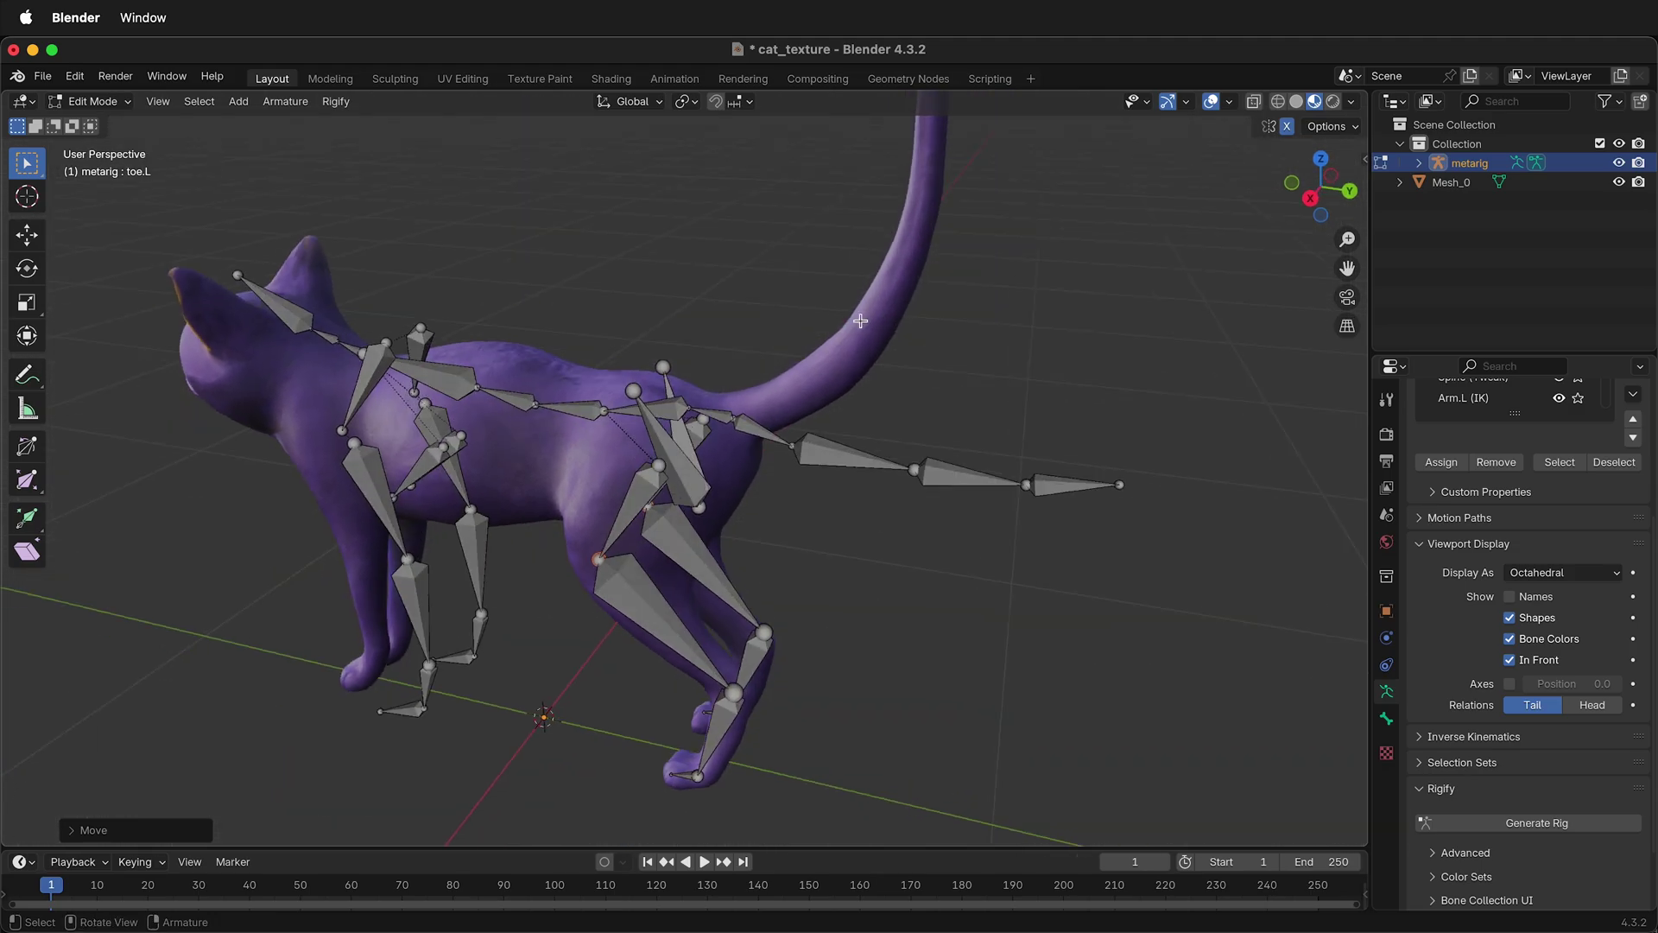
click(1310, 198)
scroll(712, 401, up, 3)
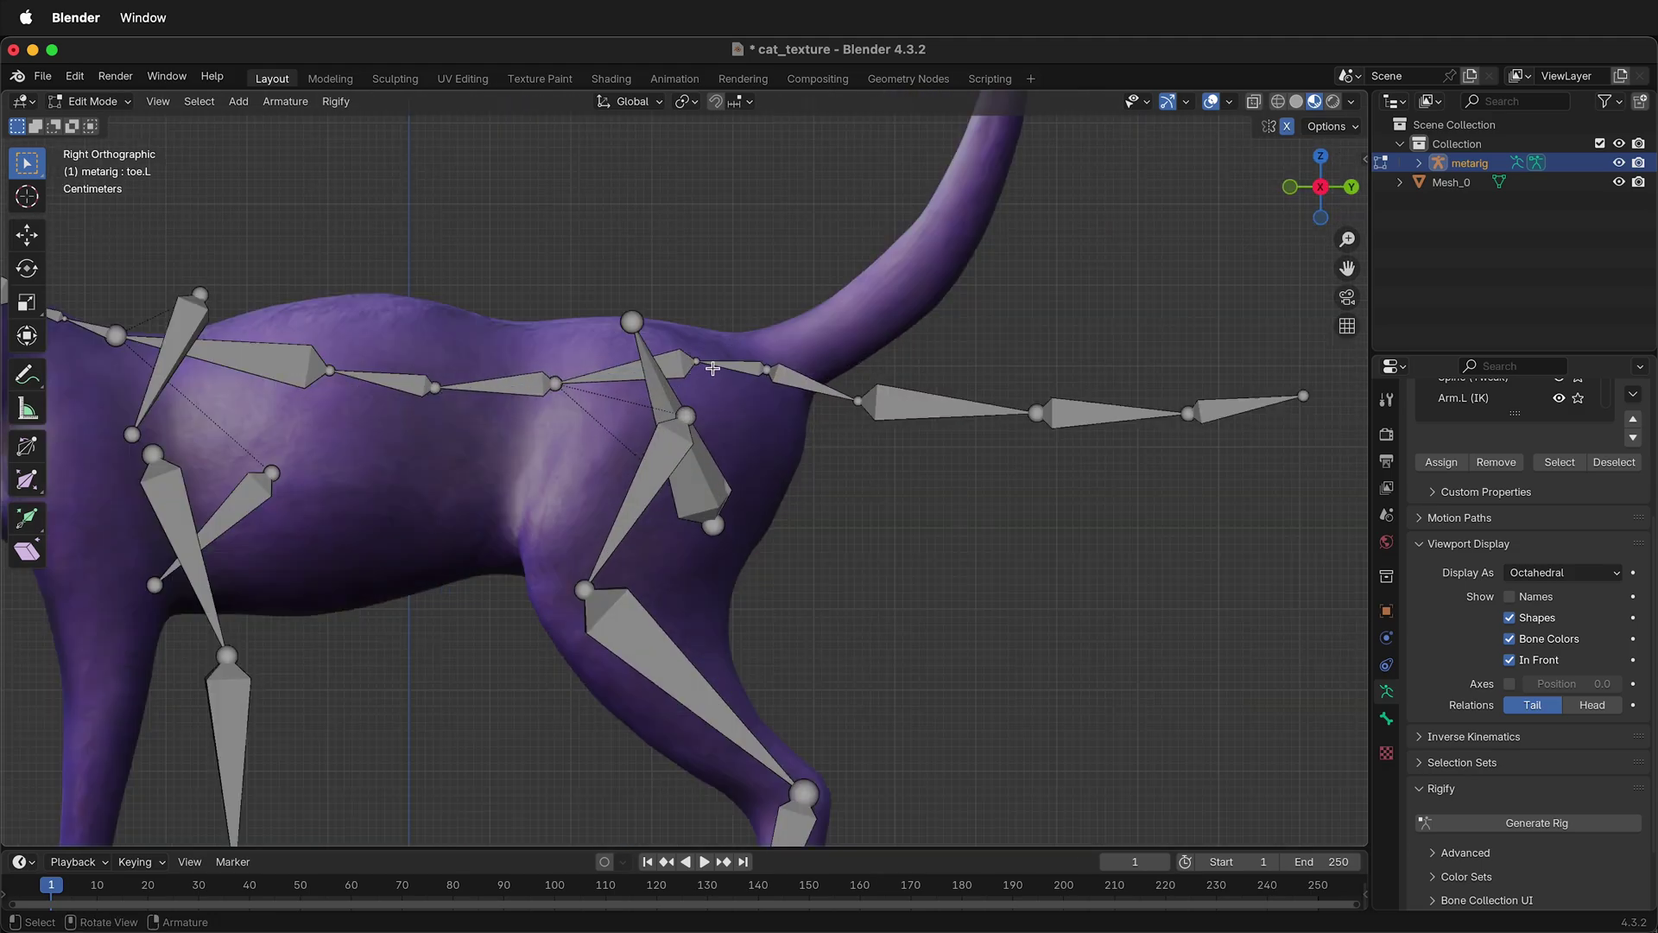
drag(592, 270, 661, 343)
key(g)
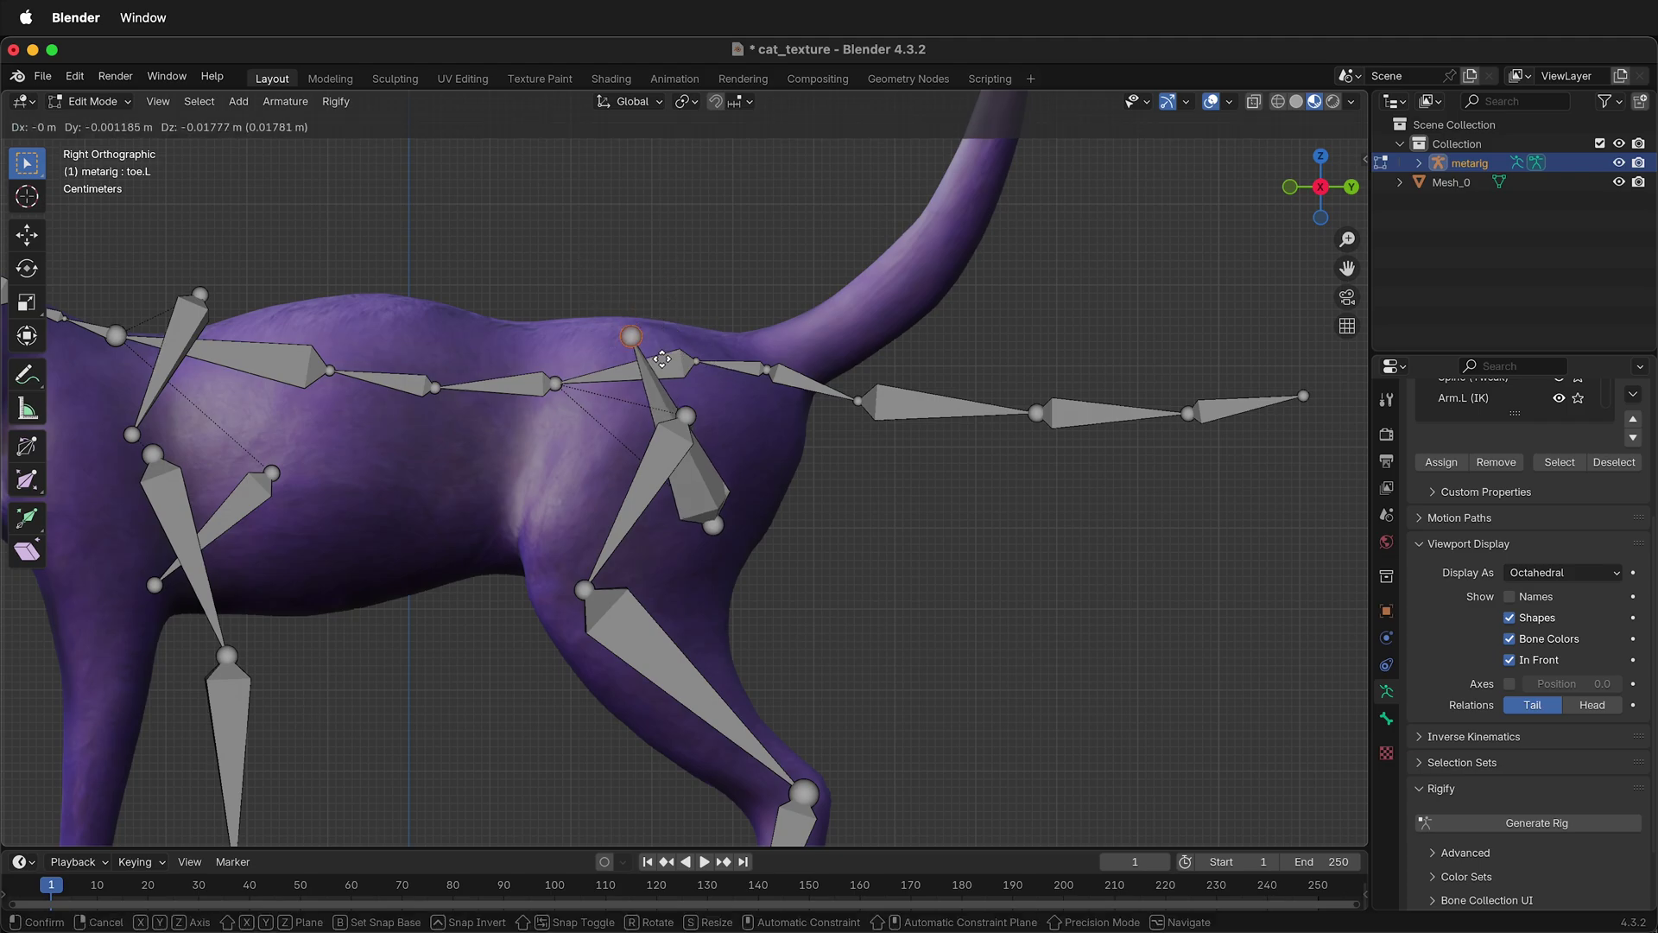
click(662, 357)
key(a)
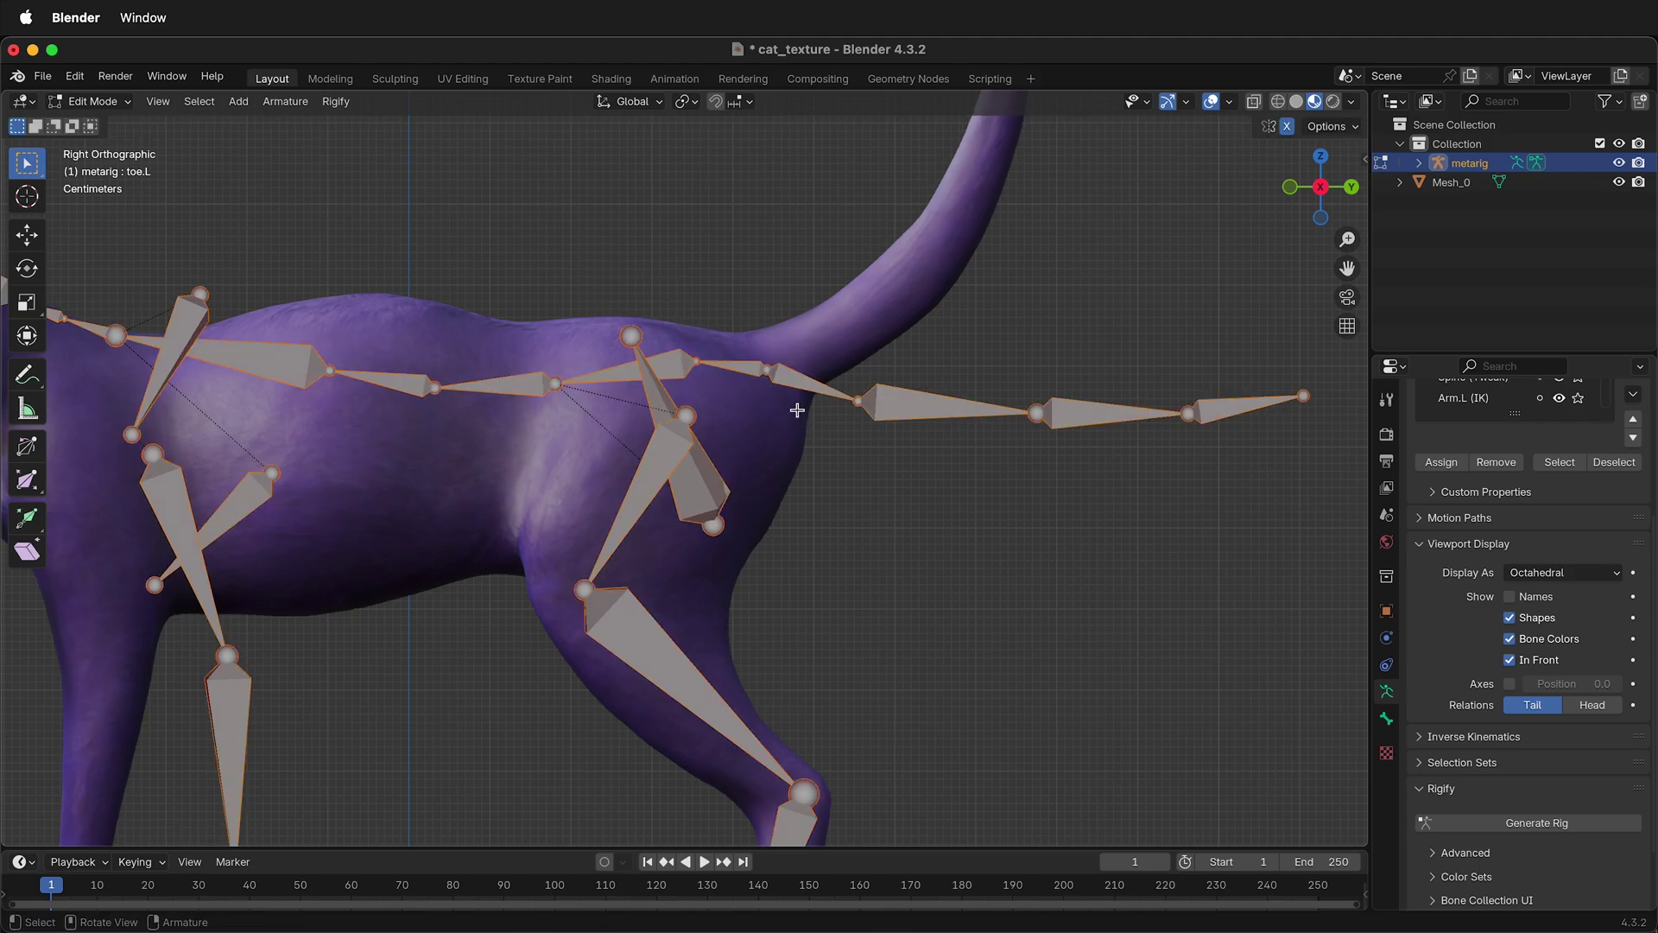
key(alt+a)
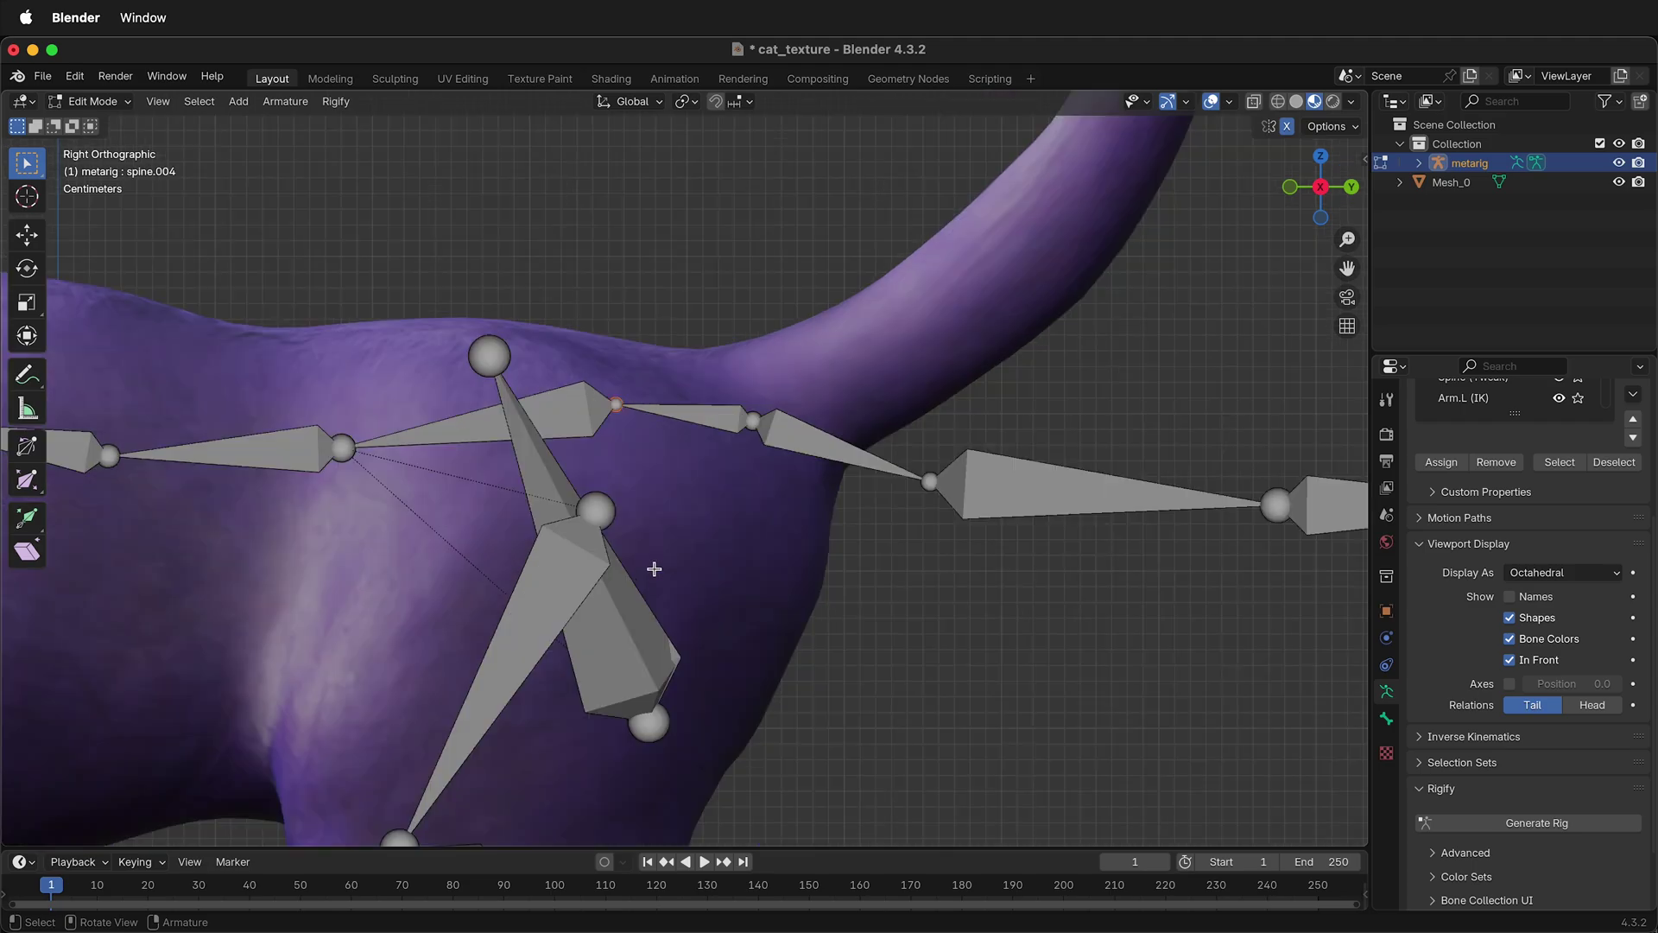
Try to move the joint at the tail root up and back into the tail.
click(640, 666)
scroll(644, 665, down, 1)
click(874, 663)
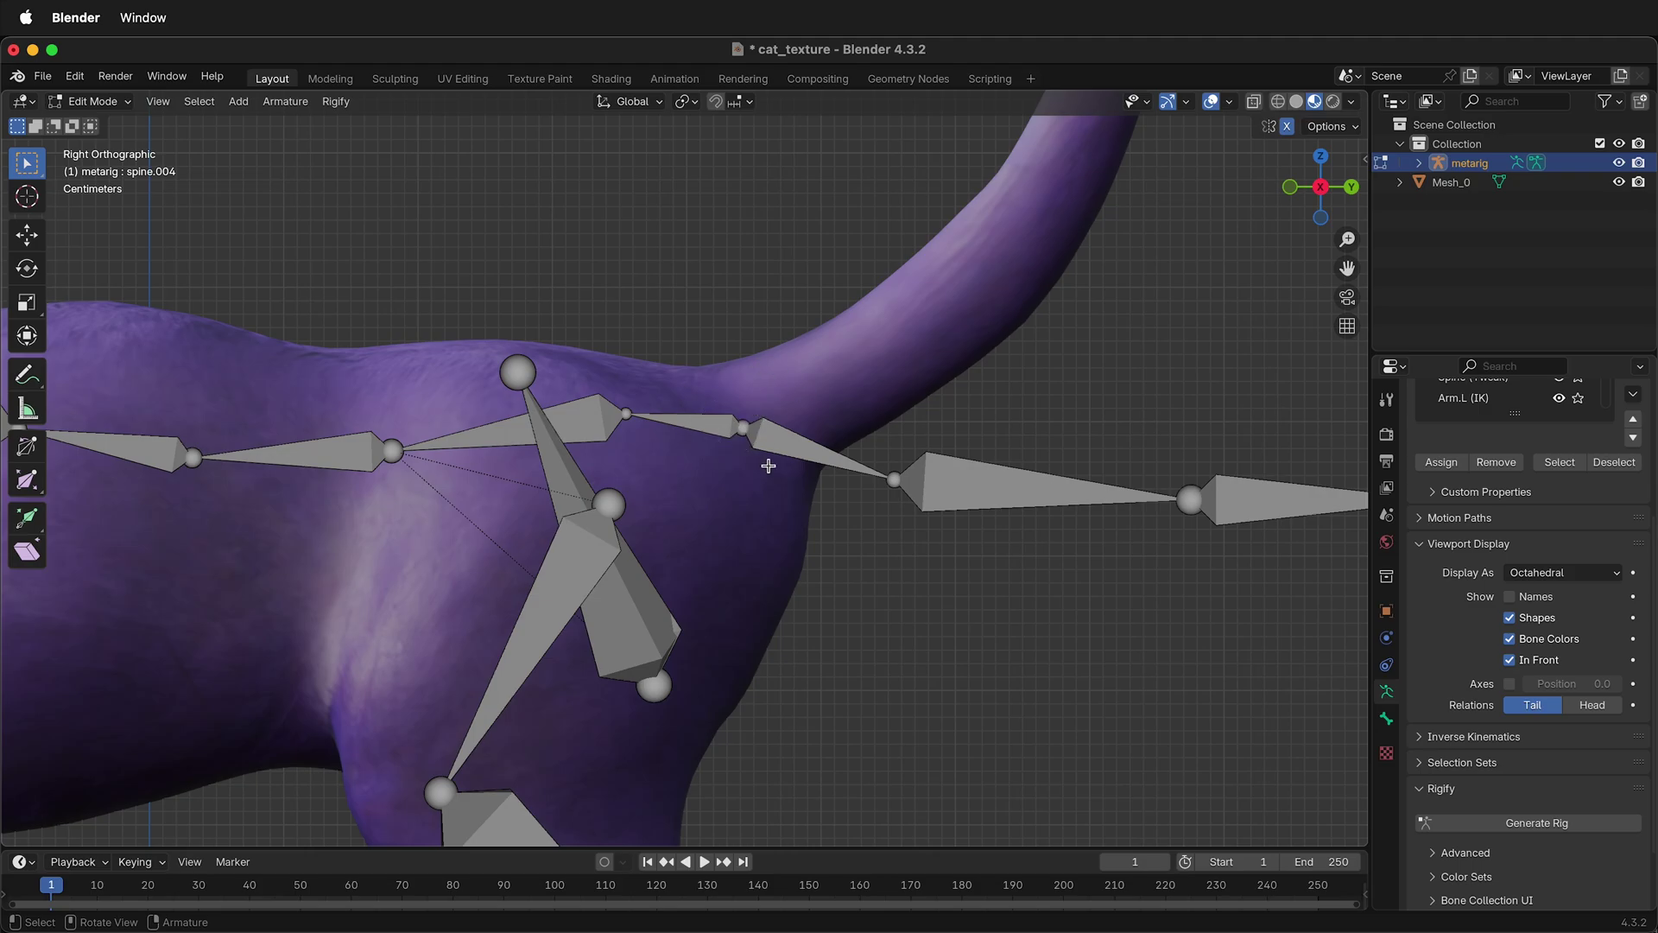
click(755, 434)
drag(769, 432, 799, 398)
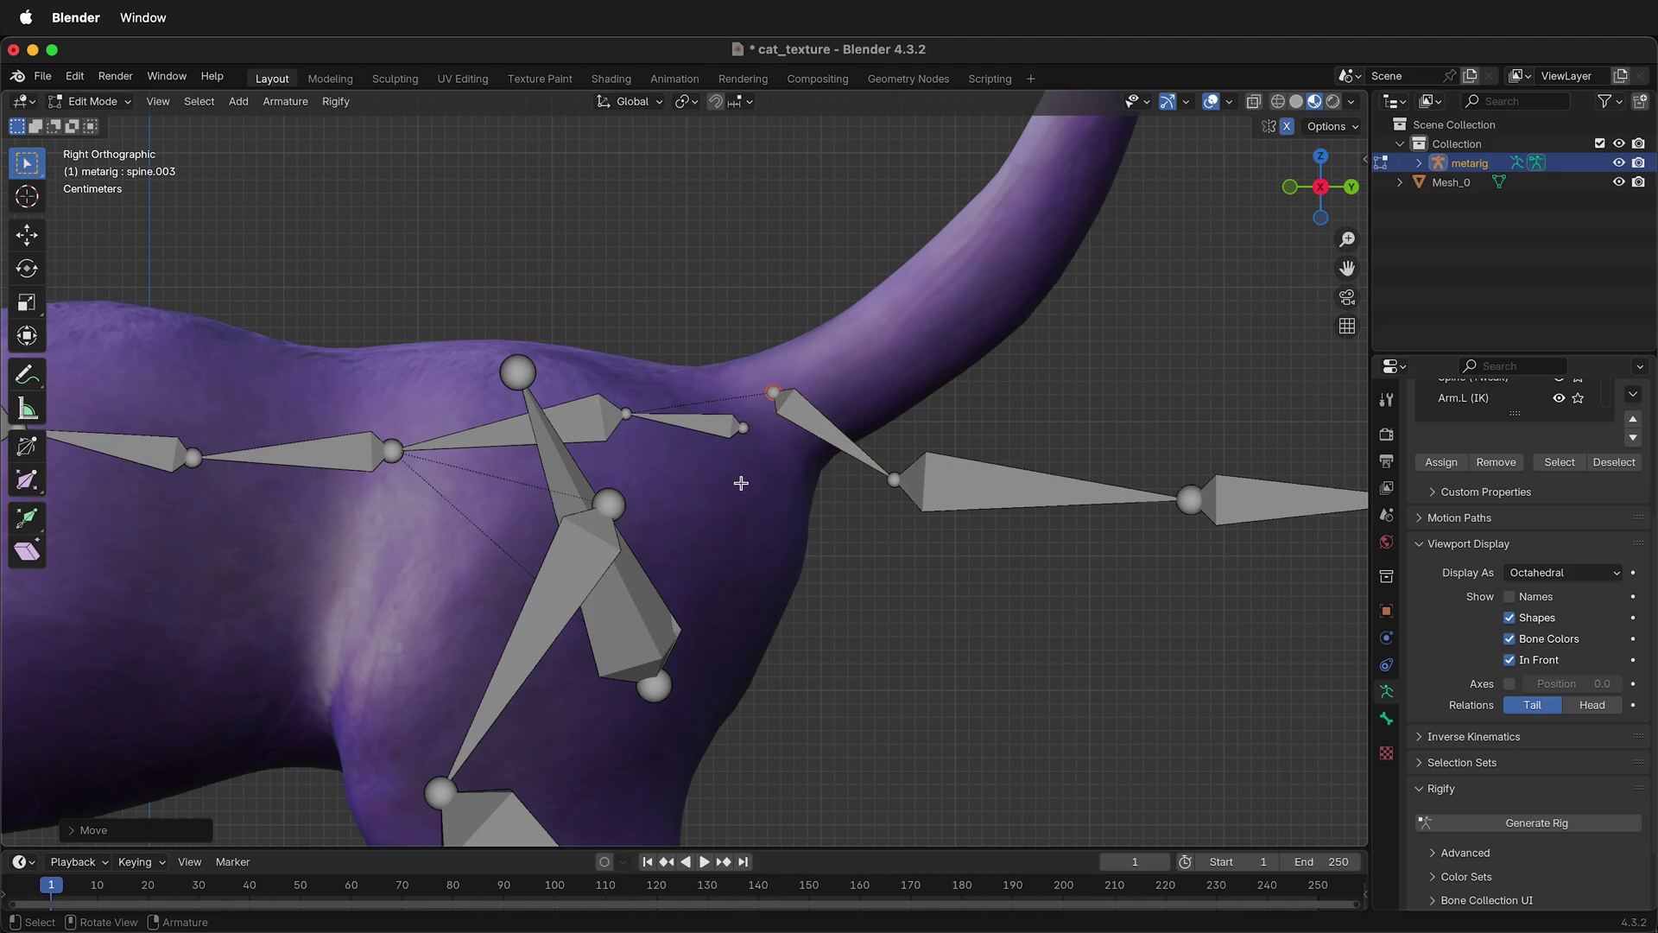
key(super+z)
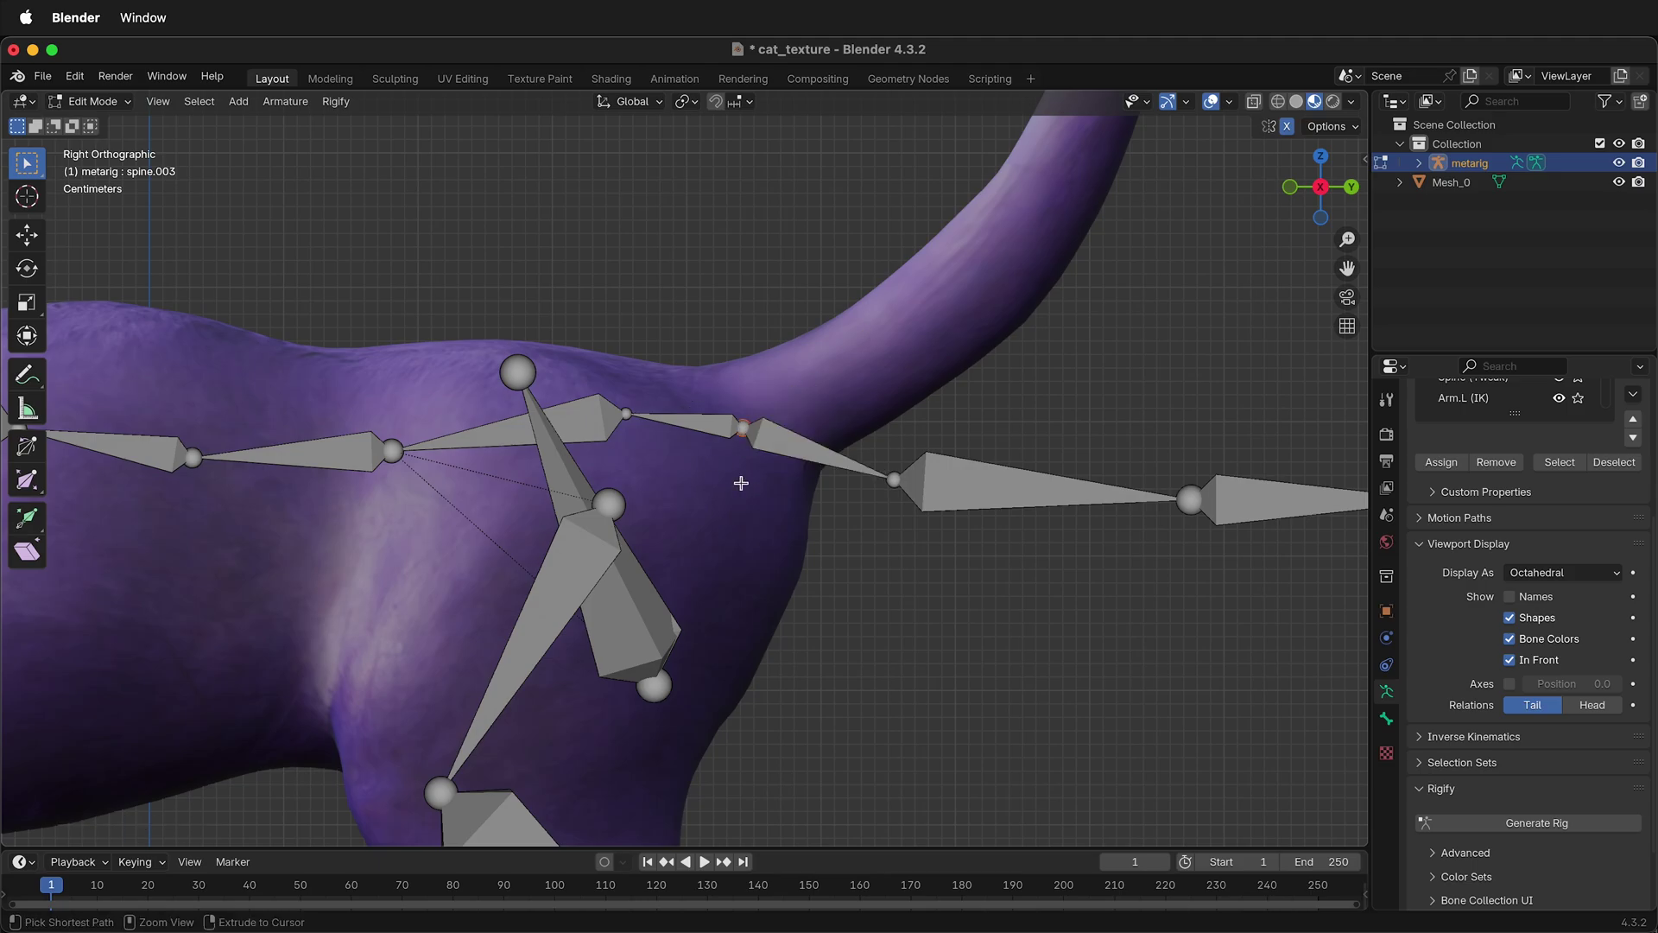
Move the spine.003 and spine.004 tail-base bones back together and rotate them about 45° upward to follow the tail root.
click(712, 428)
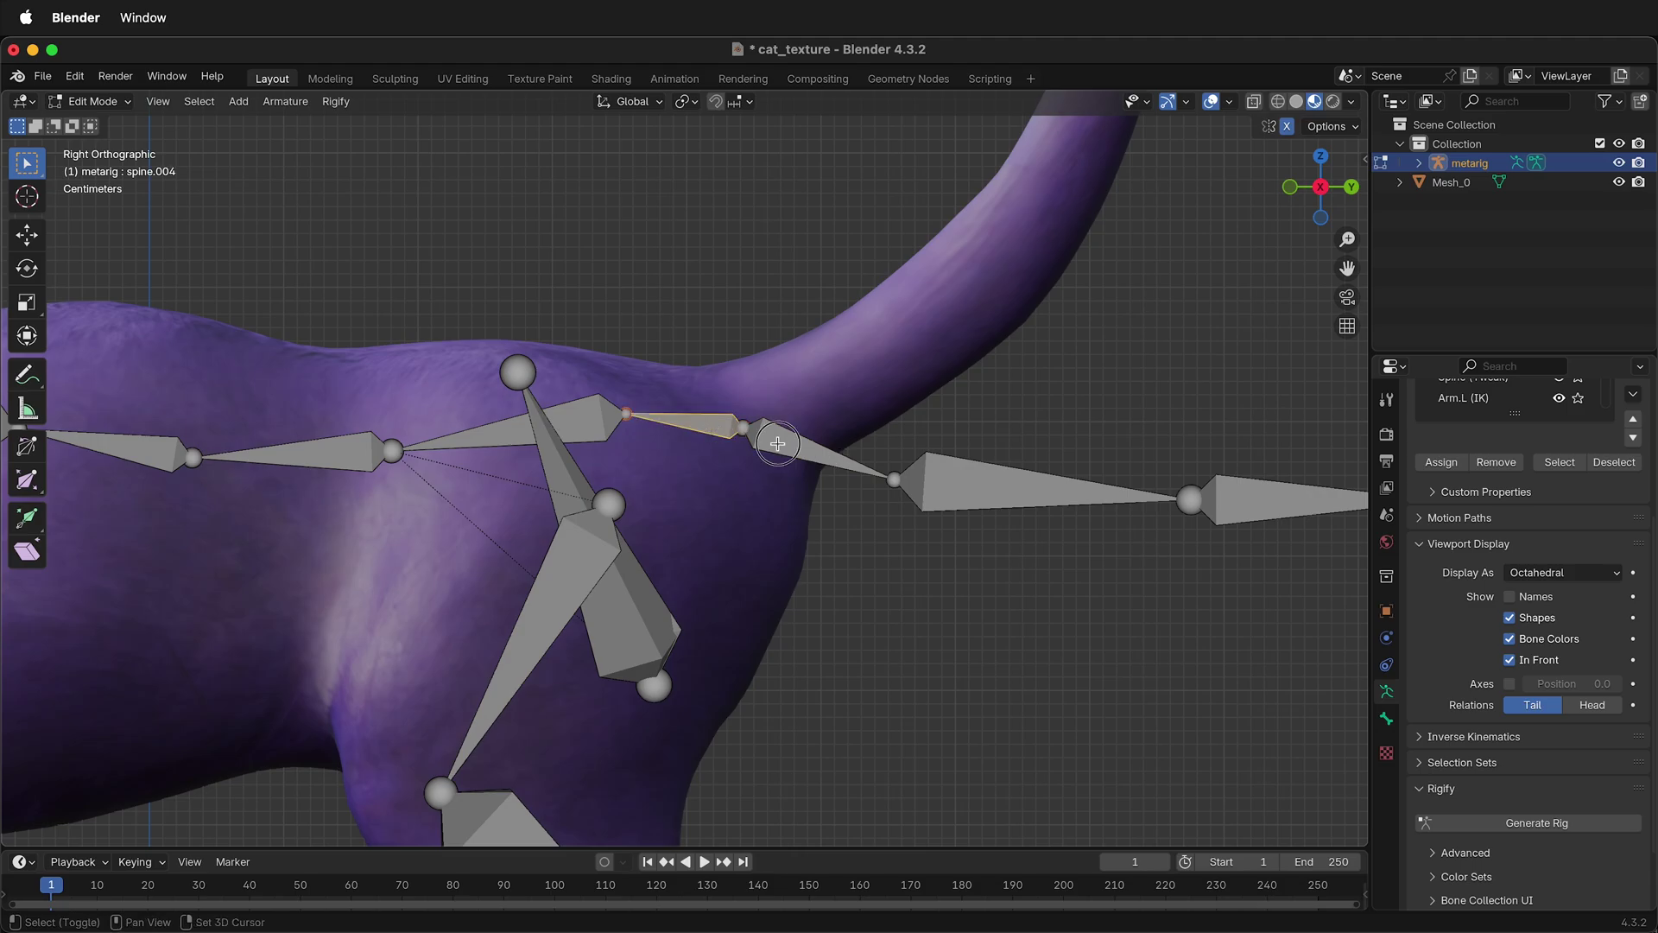
shift+click(777, 443)
key(g)
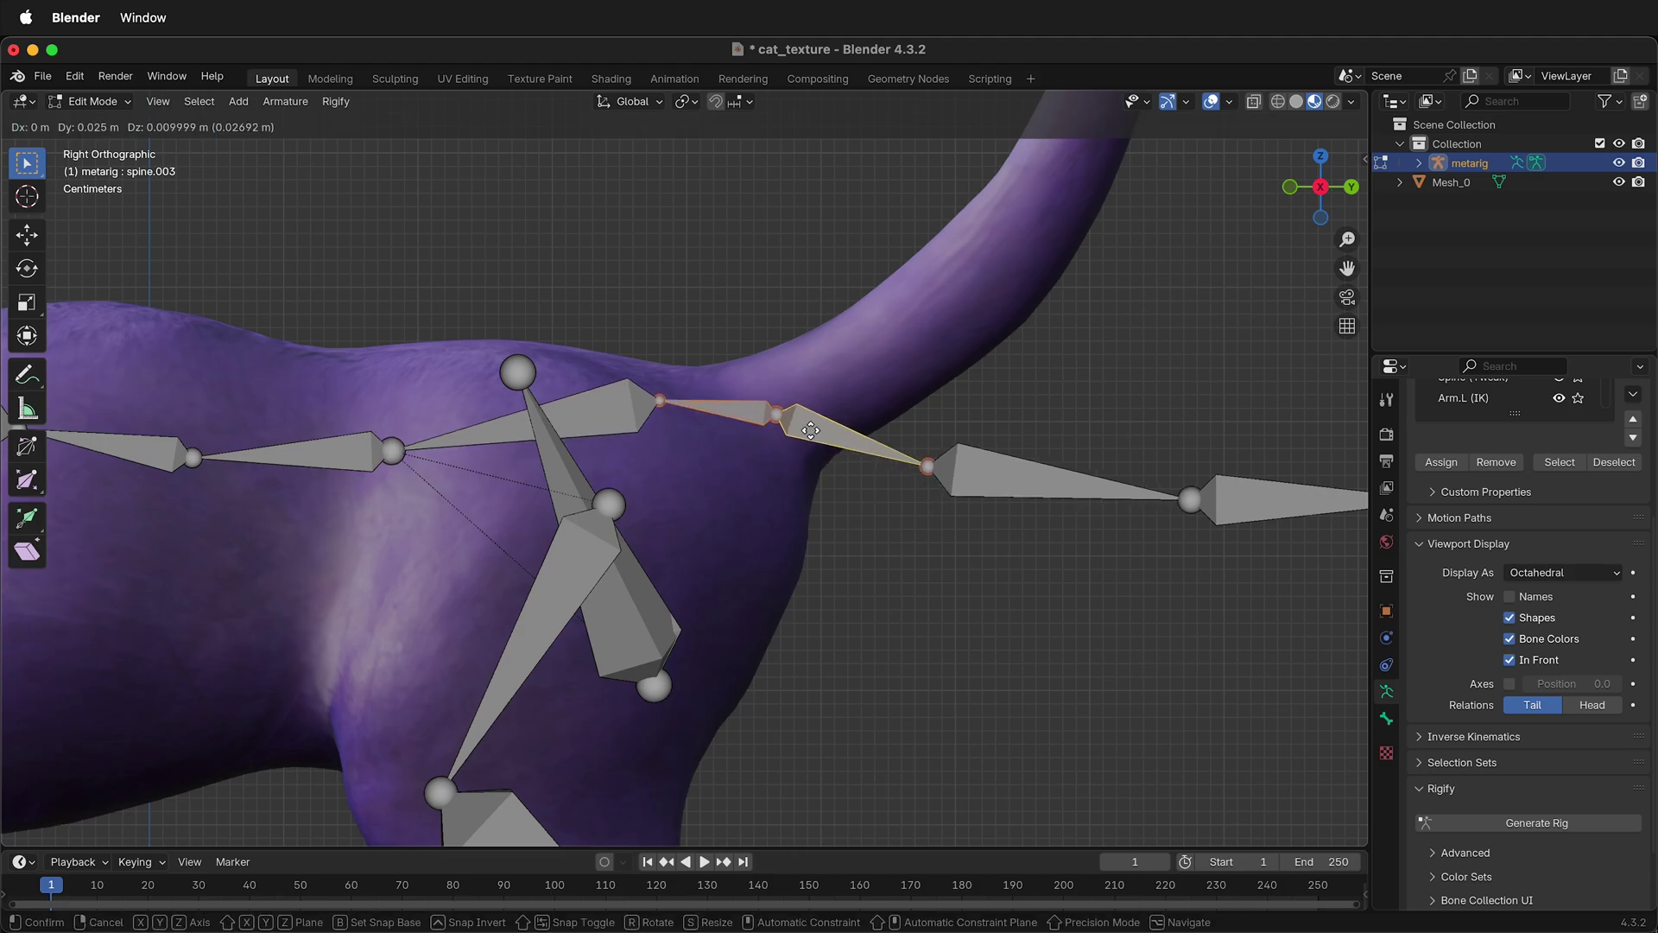
click(808, 429)
key(r)
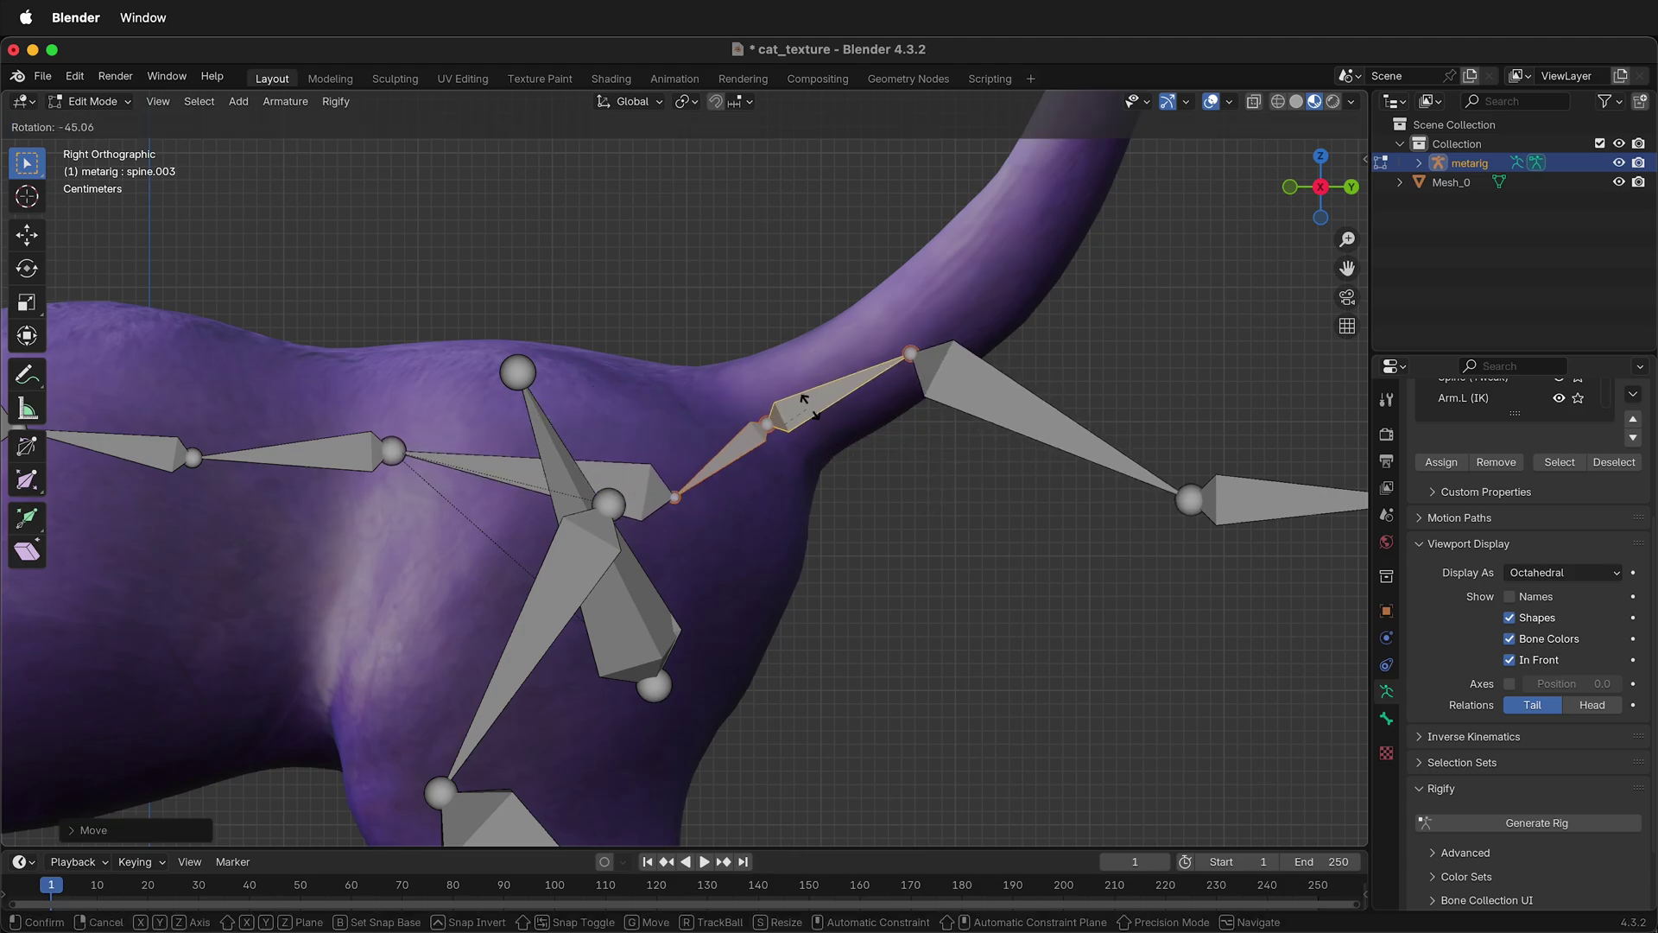
click(811, 409)
key(g)
click(808, 397)
Raise the front joint of the tail-base bones back into line with the cat's spine above the hips.
key(bracketright)
click(669, 472)
key(g)
click(665, 453)
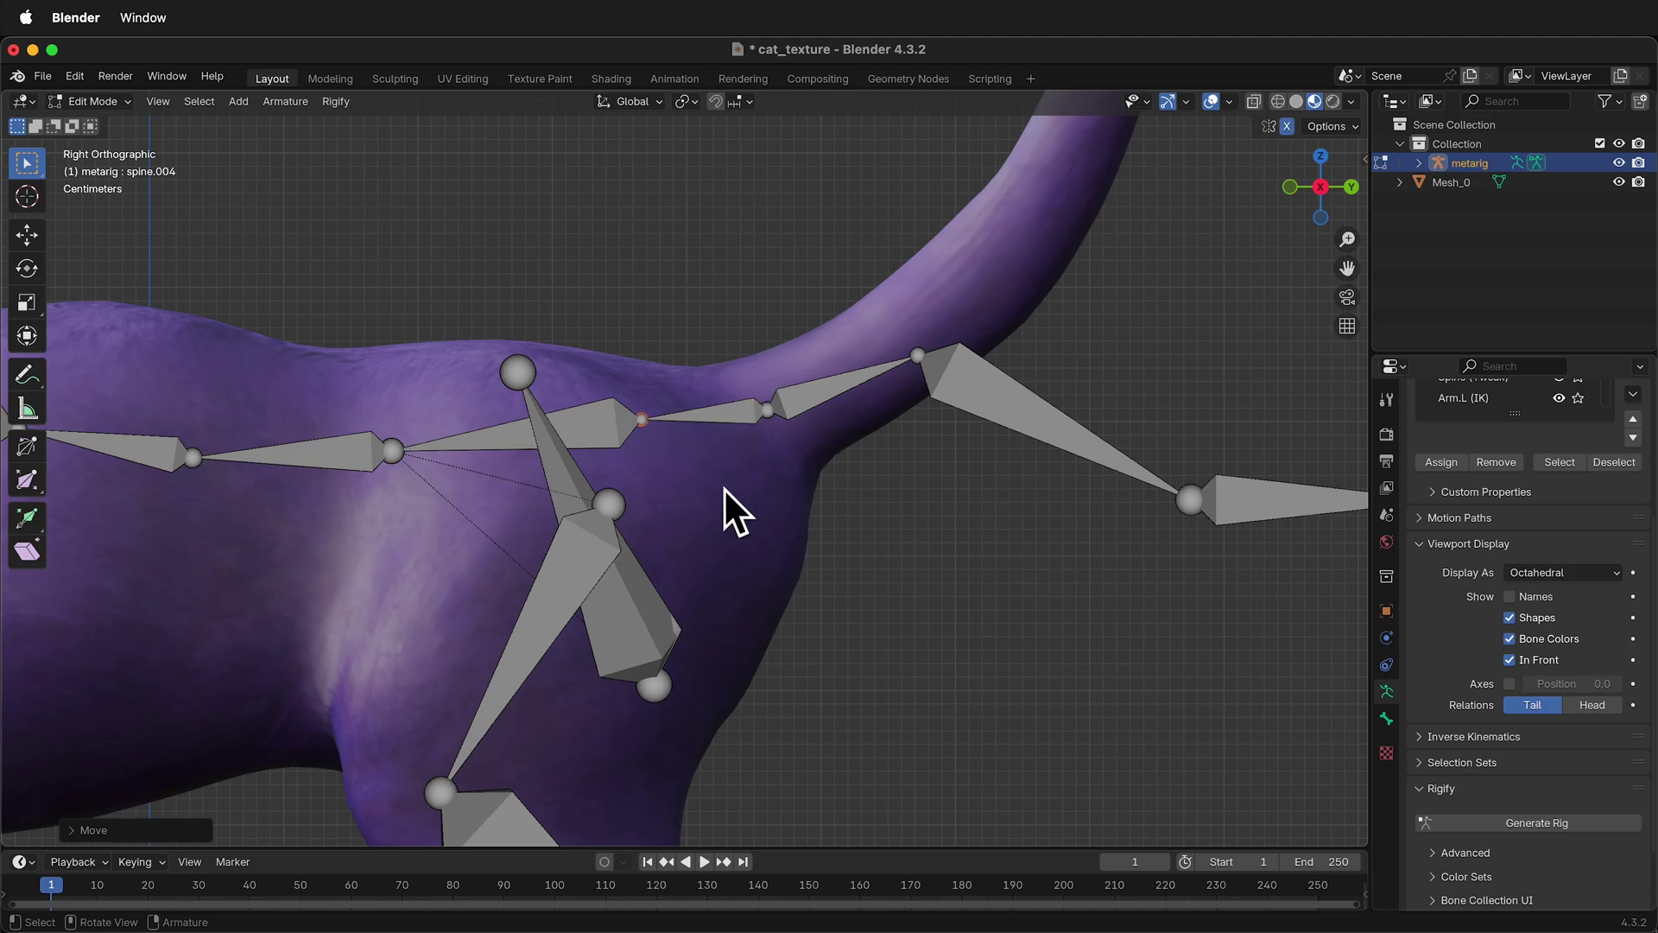
Adjust the joint just behind the tail root and move the following tail joint up into the curve of the tail.
mouse_move(718, 490)
middle_down()
mouse_move(674, 484)
mouse_move(718, 492)
middle_up()
click(1321, 187)
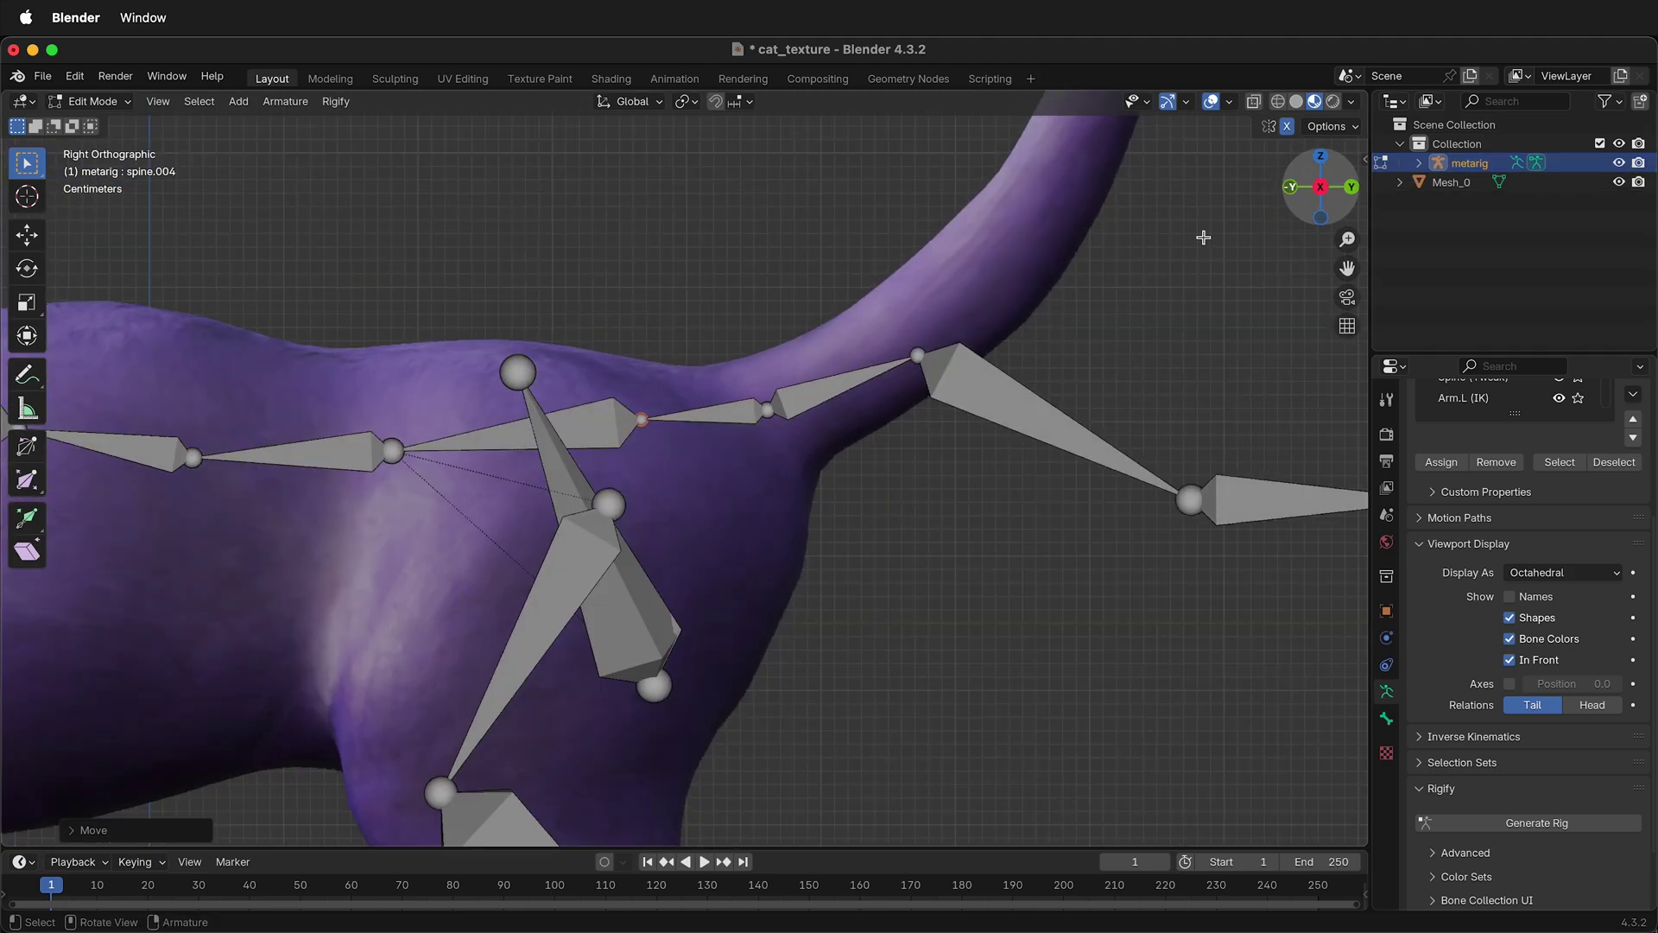
drag(907, 330, 932, 382)
key(g)
click(929, 350)
drag(1165, 450, 1221, 552)
scroll(1221, 552, down, 3)
key(g)
click(1176, 318)
Move the remaining tail joint and the tail tip up along the cat's raised tail.
drag(1069, 460, 1153, 537)
shift+scroll(1137, 452, up, 4)
key(g)
click(980, 782)
drag(1010, 729, 1136, 797)
key(g)
click(895, 225)
Raise the two spine joints in the lower and middle back slightly to follow the body.
shift+scroll(644, 650, down, 2)
shift+scroll(645, 650, down, 4)
drag(746, 380, 799, 435)
key(g)
click(797, 411)
drag(639, 380, 713, 451)
key(g)
click(700, 431)
Lower the shoulder bone's top joint to the spine and move its tip down and forward into the chest.
drag(456, 328, 447, 377)
click(393, 455)
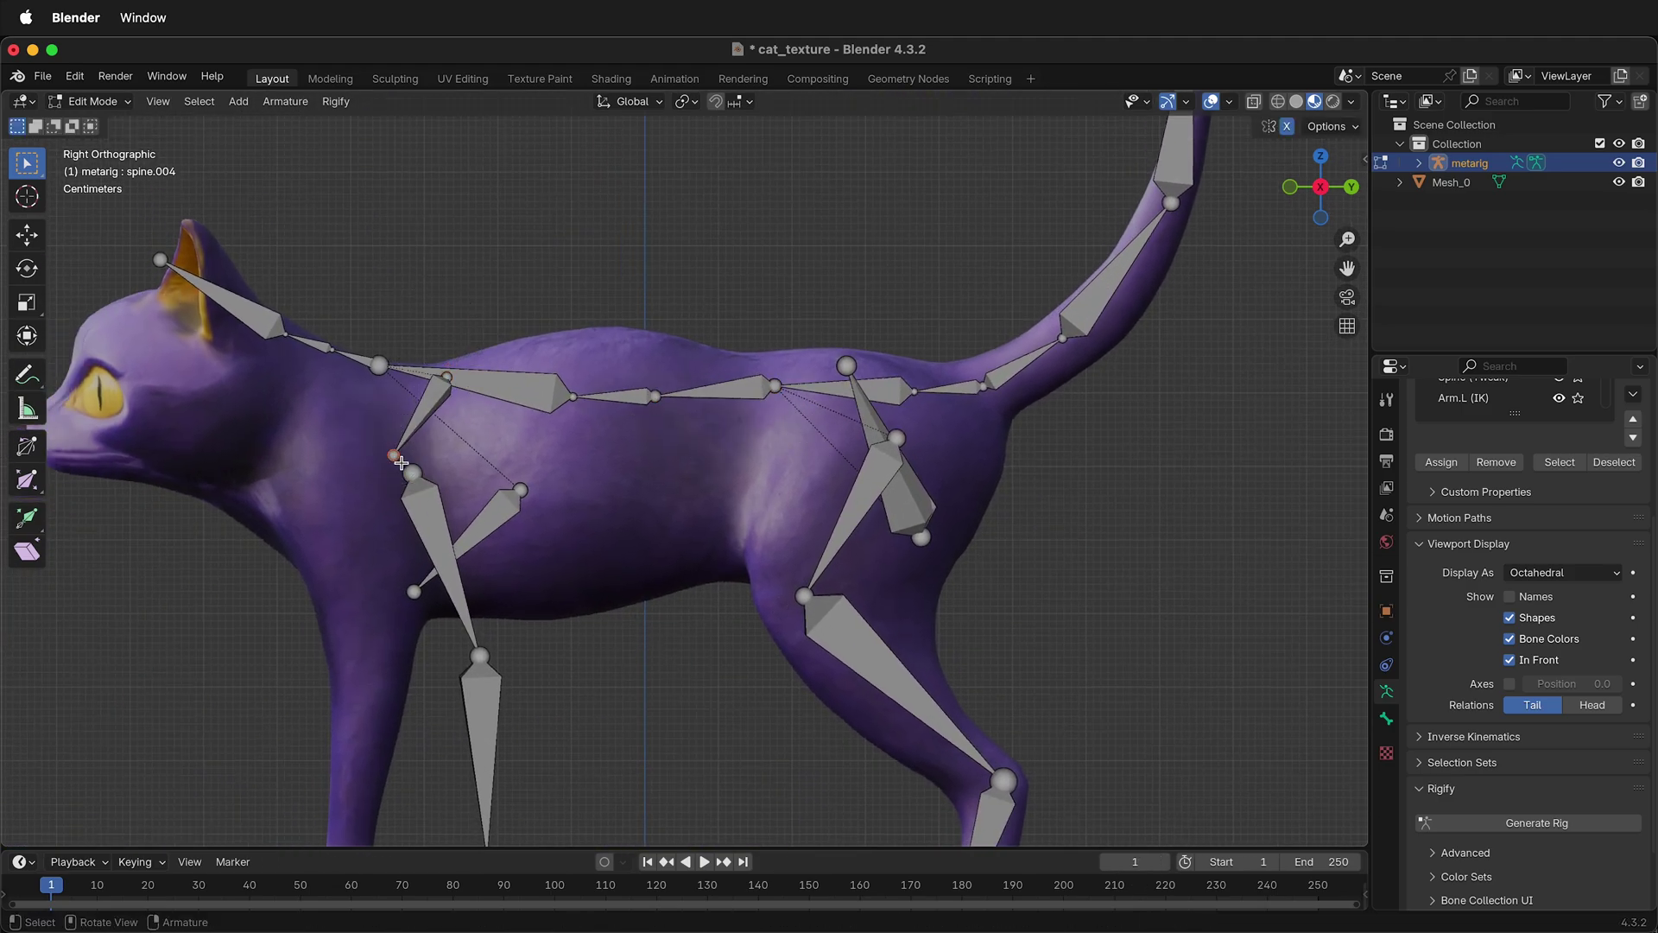
drag(401, 463, 338, 534)
Move both ends of the chest bone slightly up and forward within the ribcage.
drag(498, 460, 550, 528)
key(g)
click(522, 498)
drag(397, 574, 425, 616)
key(g)
click(402, 594)
Move the upper arm bone's head and the elbow joint forward to fit the cat's front leg.
drag(384, 441, 421, 481)
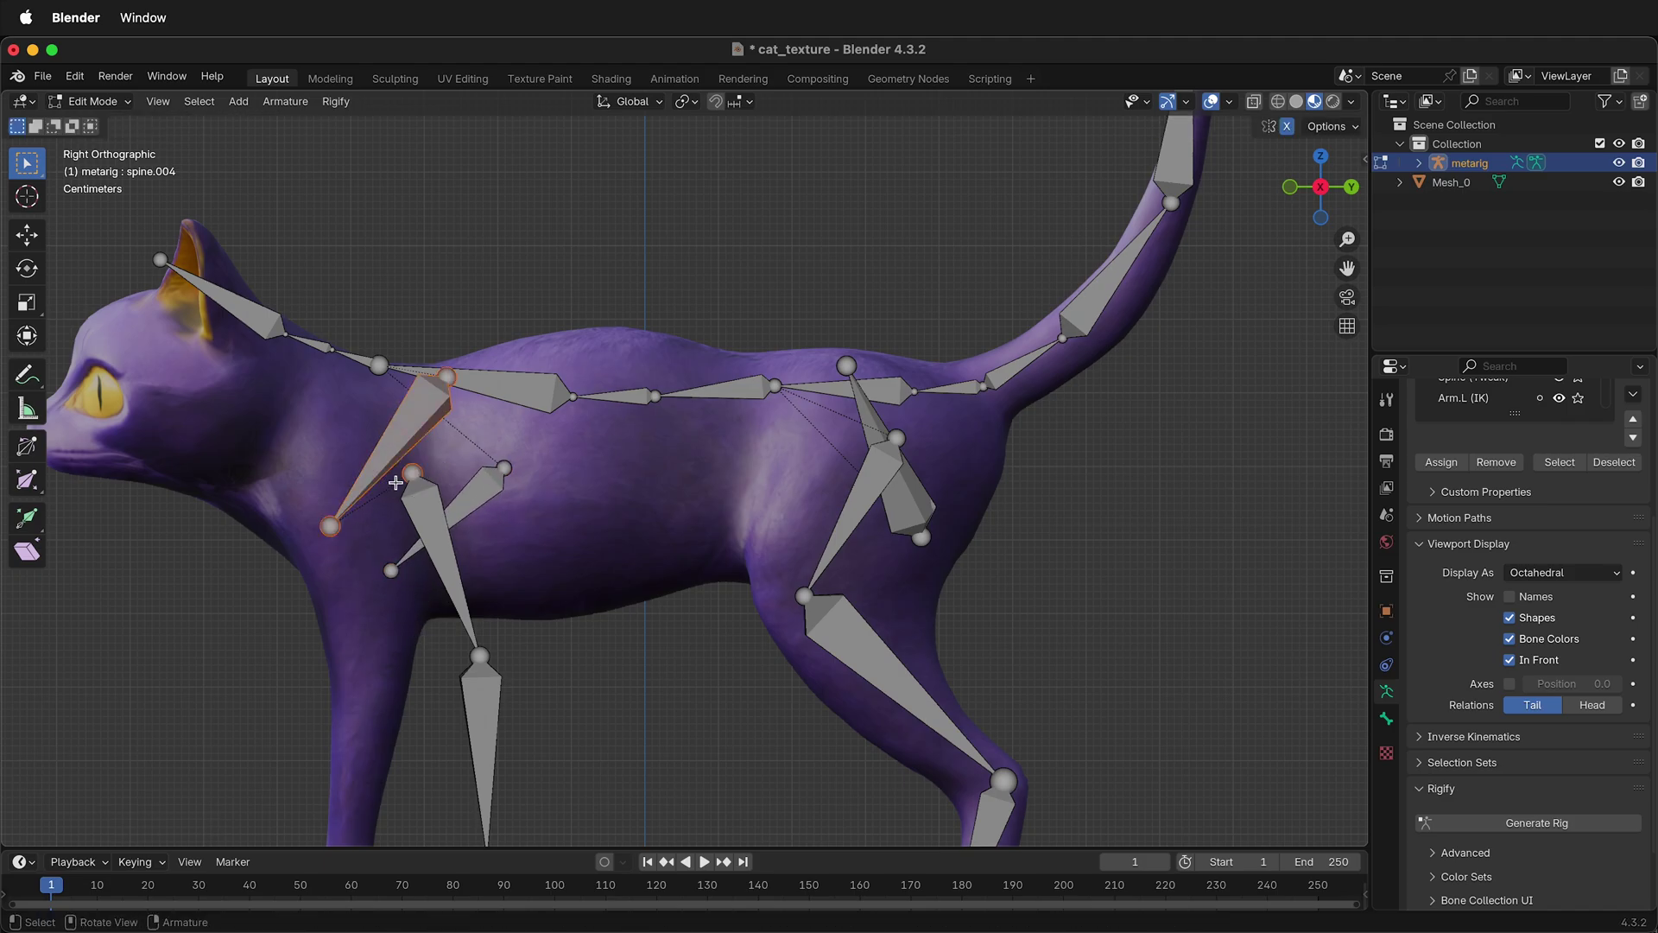
click(415, 475)
key(g)
click(334, 462)
drag(433, 637, 613, 688)
key(g)
click(412, 709)
Move the front leg's lower joints and the toe tip forward into the lower leg and front paw.
shift+scroll(412, 709, down, 4)
click(475, 664)
drag(535, 729, 605, 796)
key(g)
click(469, 768)
drag(454, 773, 501, 819)
key(g)
click(428, 799)
Lower the joint at the base of the neck and move the next neck joint down and forward inside the neck.
shift+scroll(567, 630, up, 5)
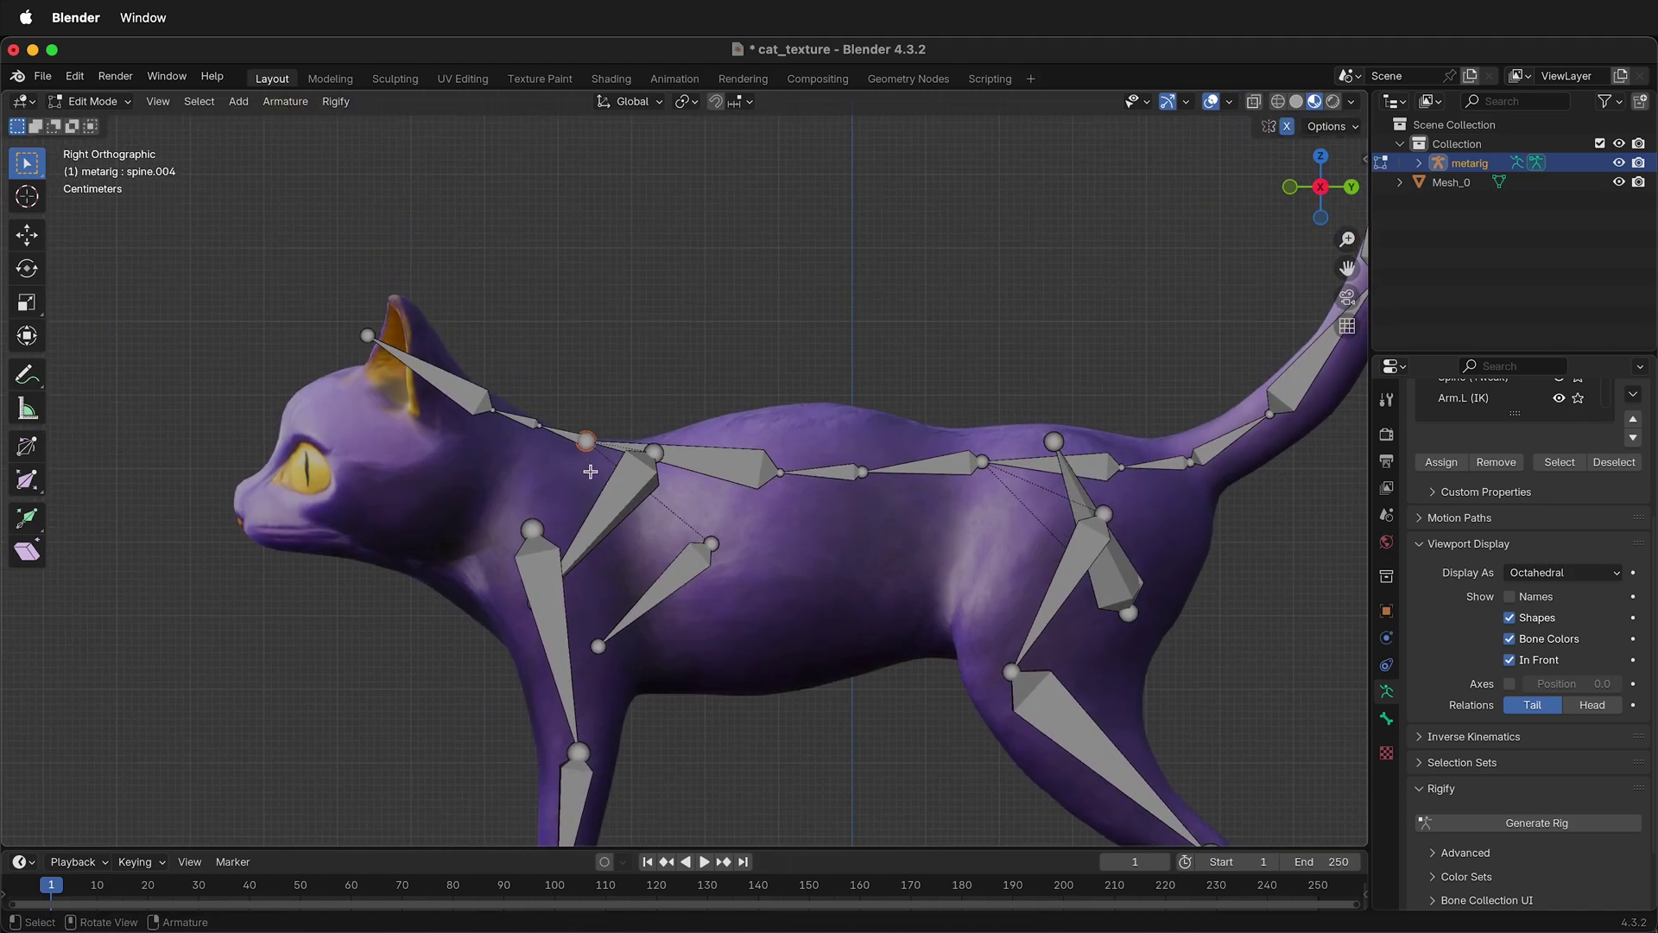
key(g)
click(578, 512)
scroll(563, 403, up, 3)
shift+scroll(562, 403, left, 4)
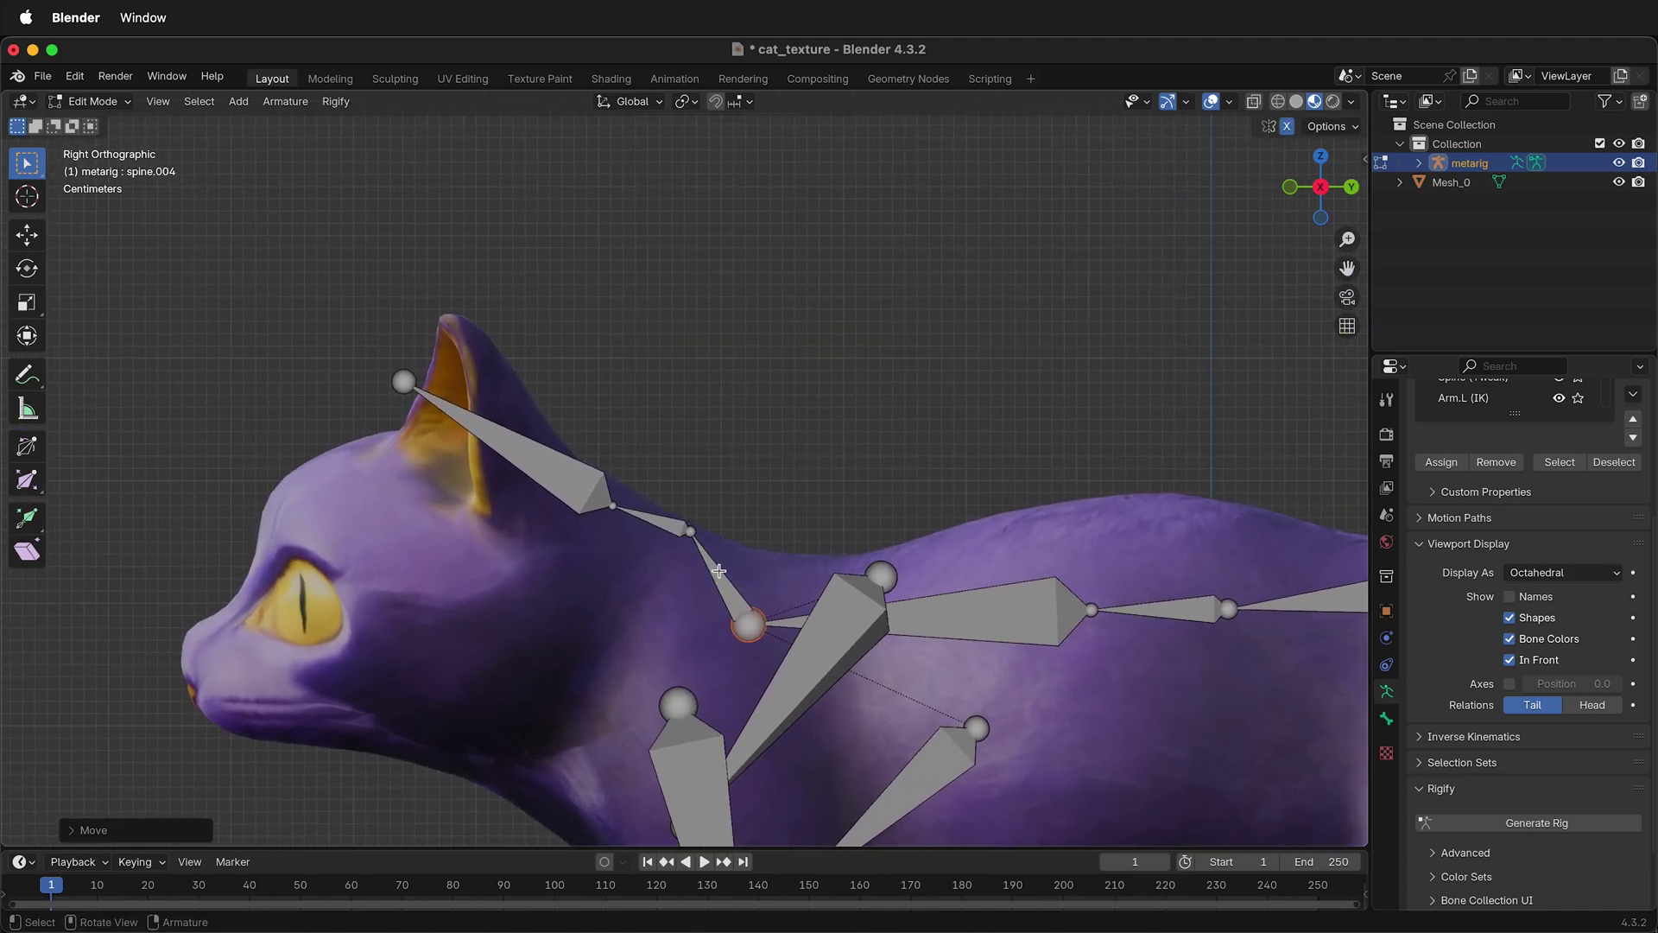
click(690, 531)
key(g)
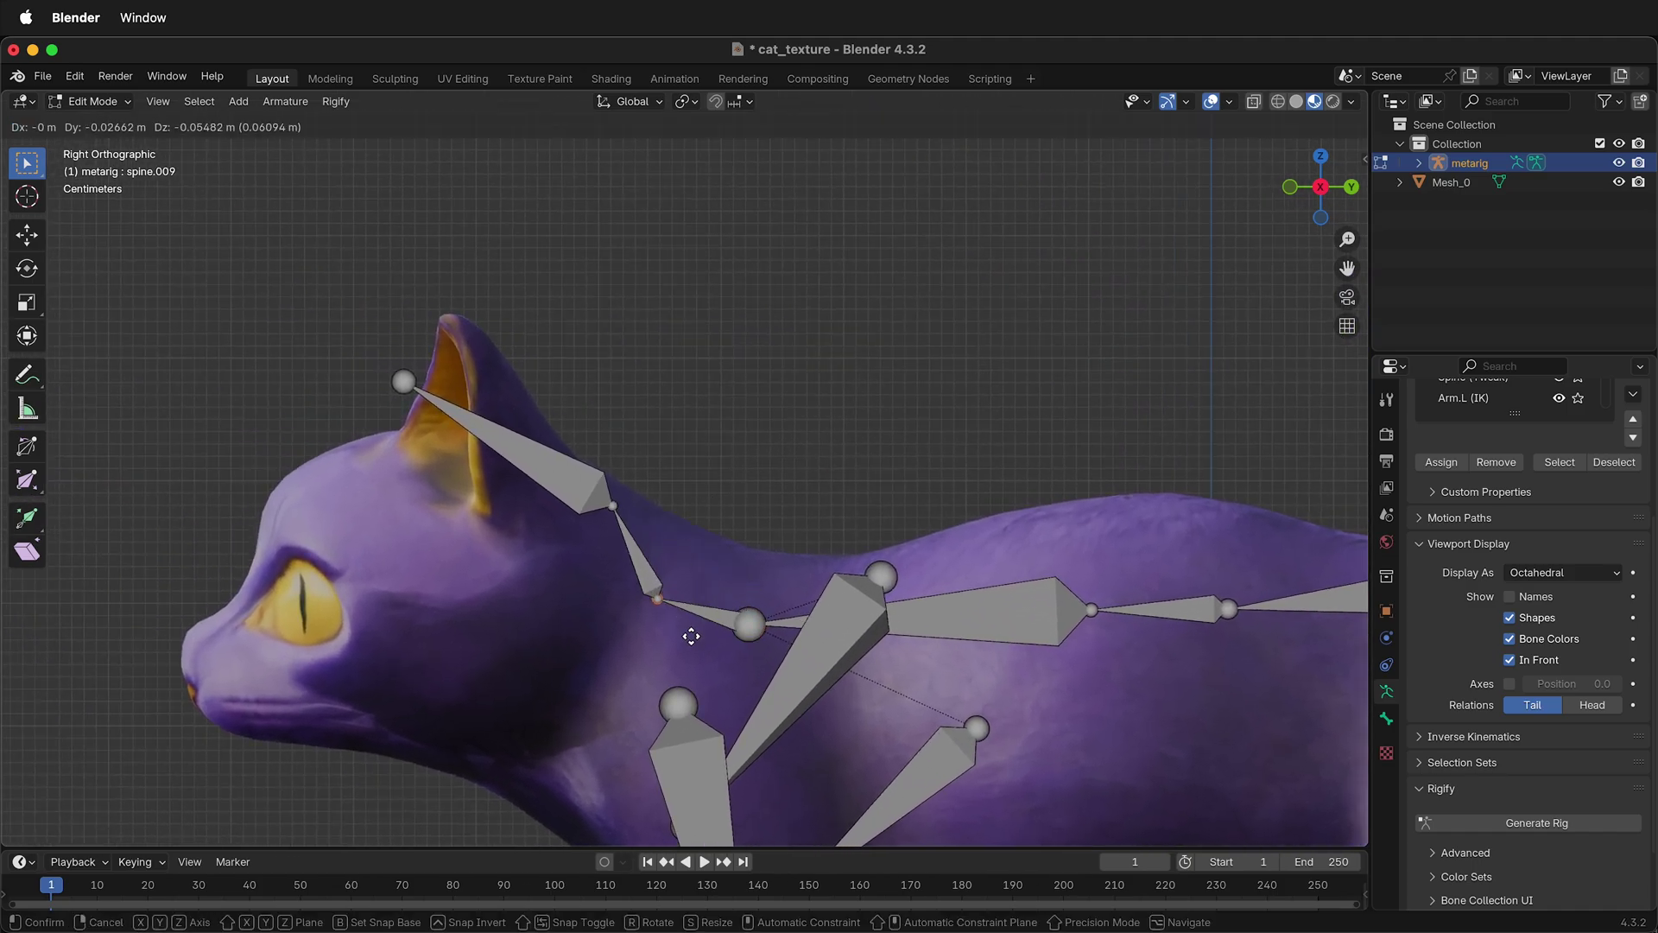
click(648, 632)
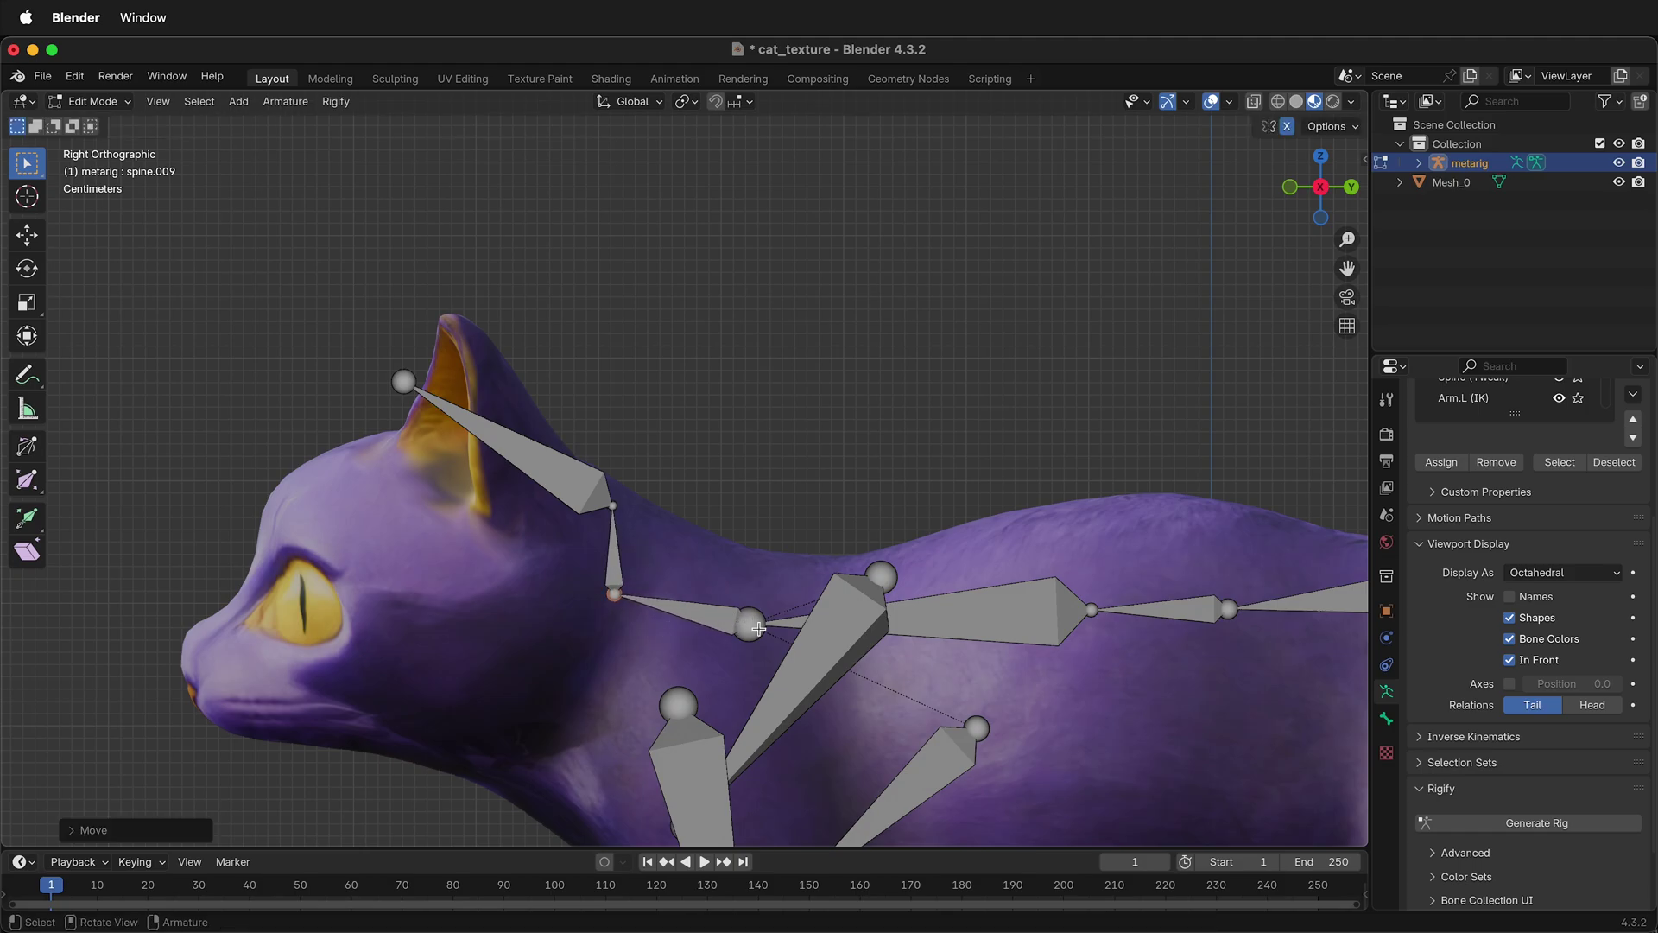
Try to move the tip of the spine.008 bone at the neck base up and slightly back.
click(761, 630)
key(g)
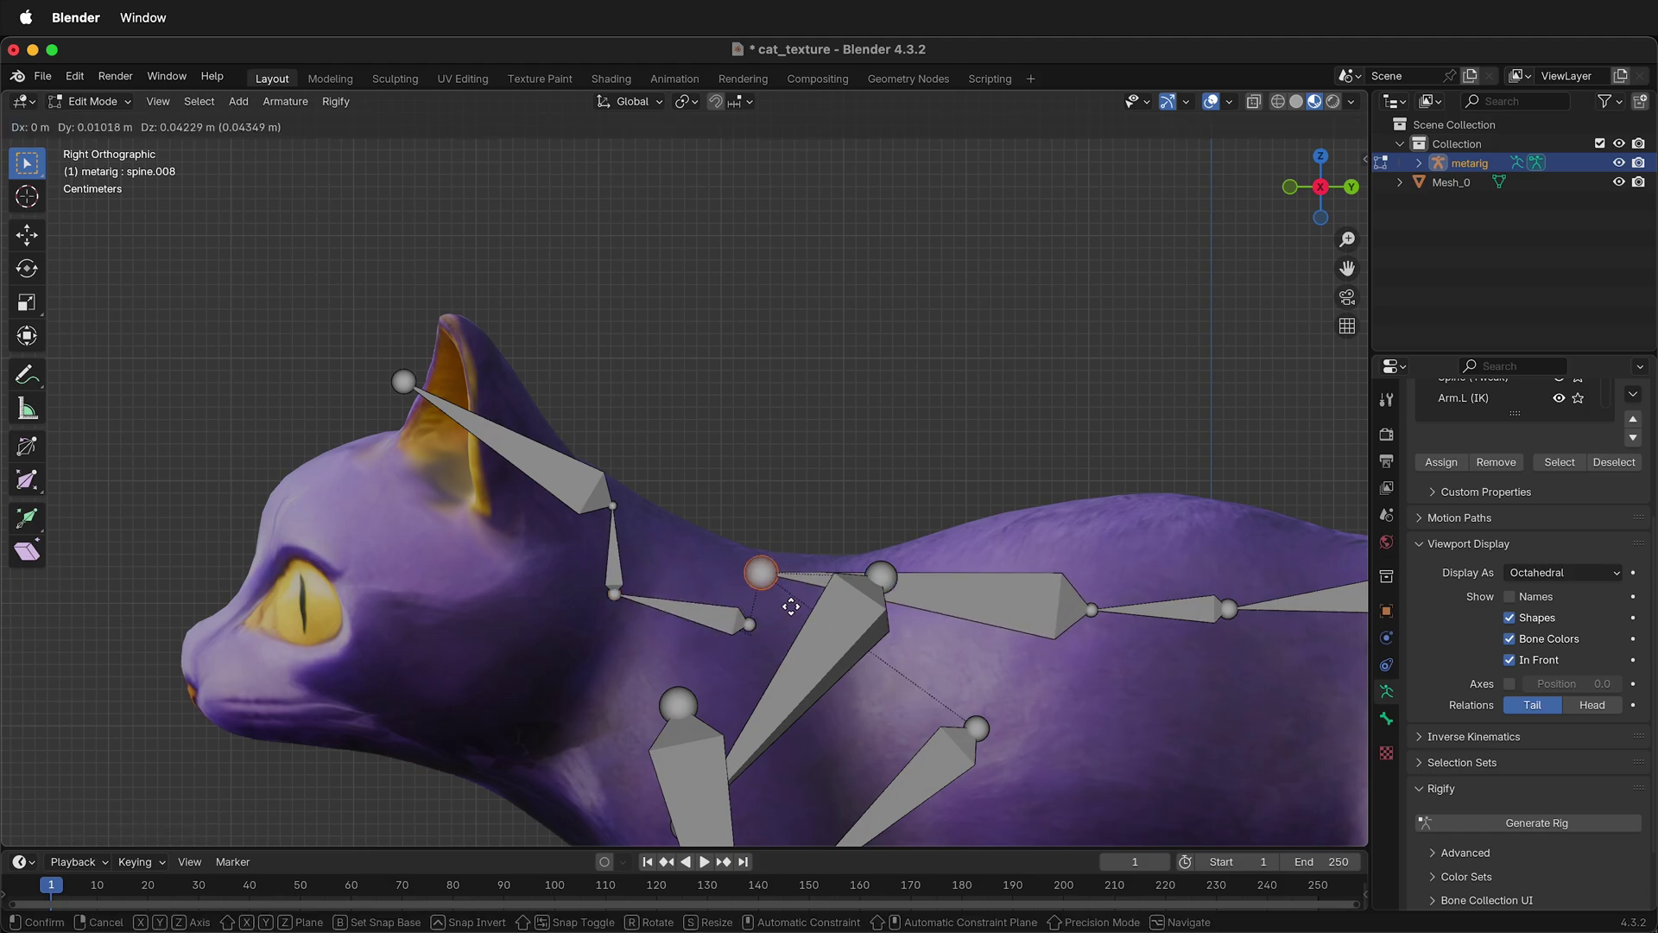
click(790, 607)
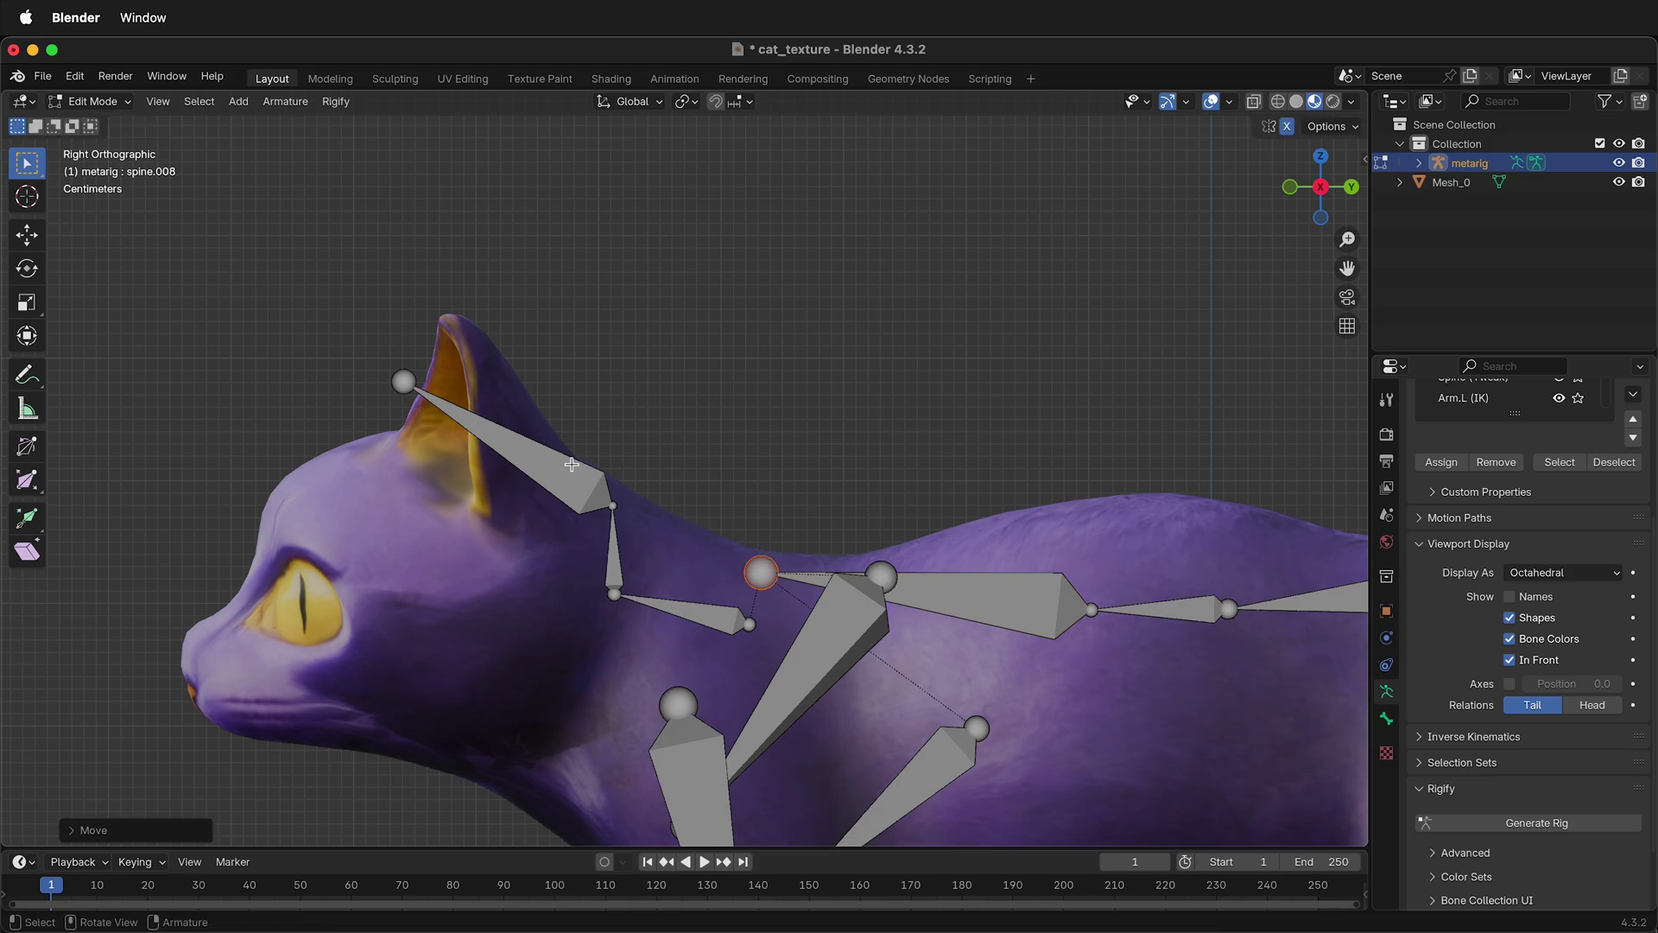
Move the head bone's base joint down and forward into the head and its tip down to the muzzle.
click(637, 516)
key(g)
click(537, 615)
click(406, 386)
key(g)
click(344, 728)
Place the 3D cursor at the base of the spine.009 neck bone and snap the tip of spine.008 to it.
click(769, 579)
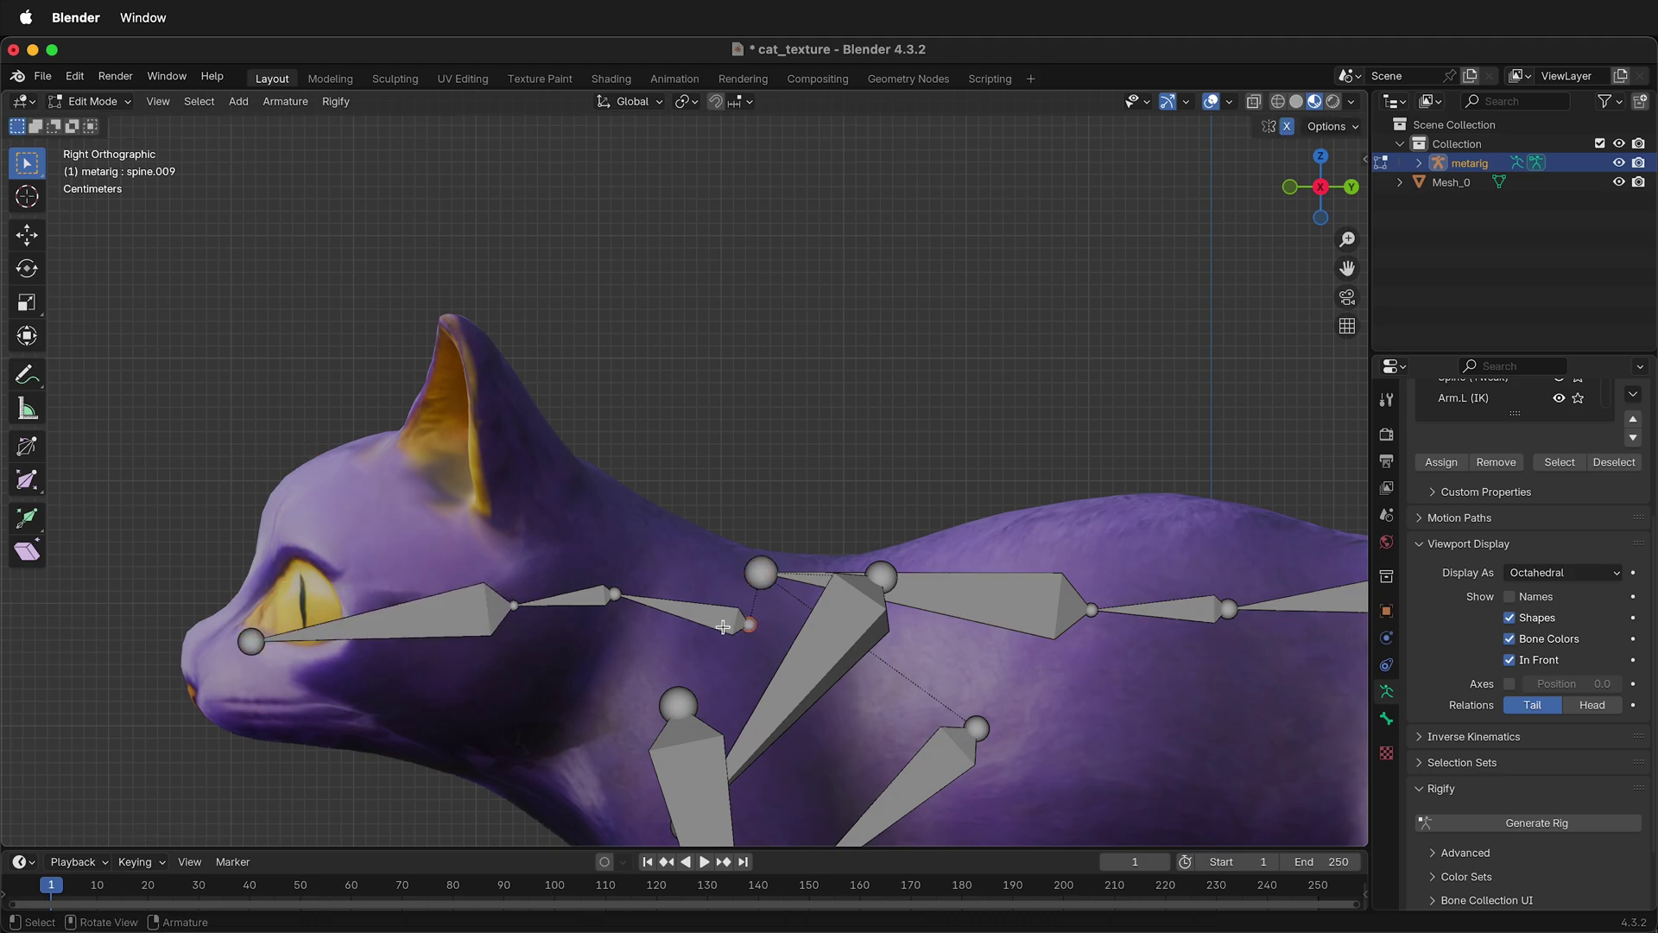
key(shift+s)
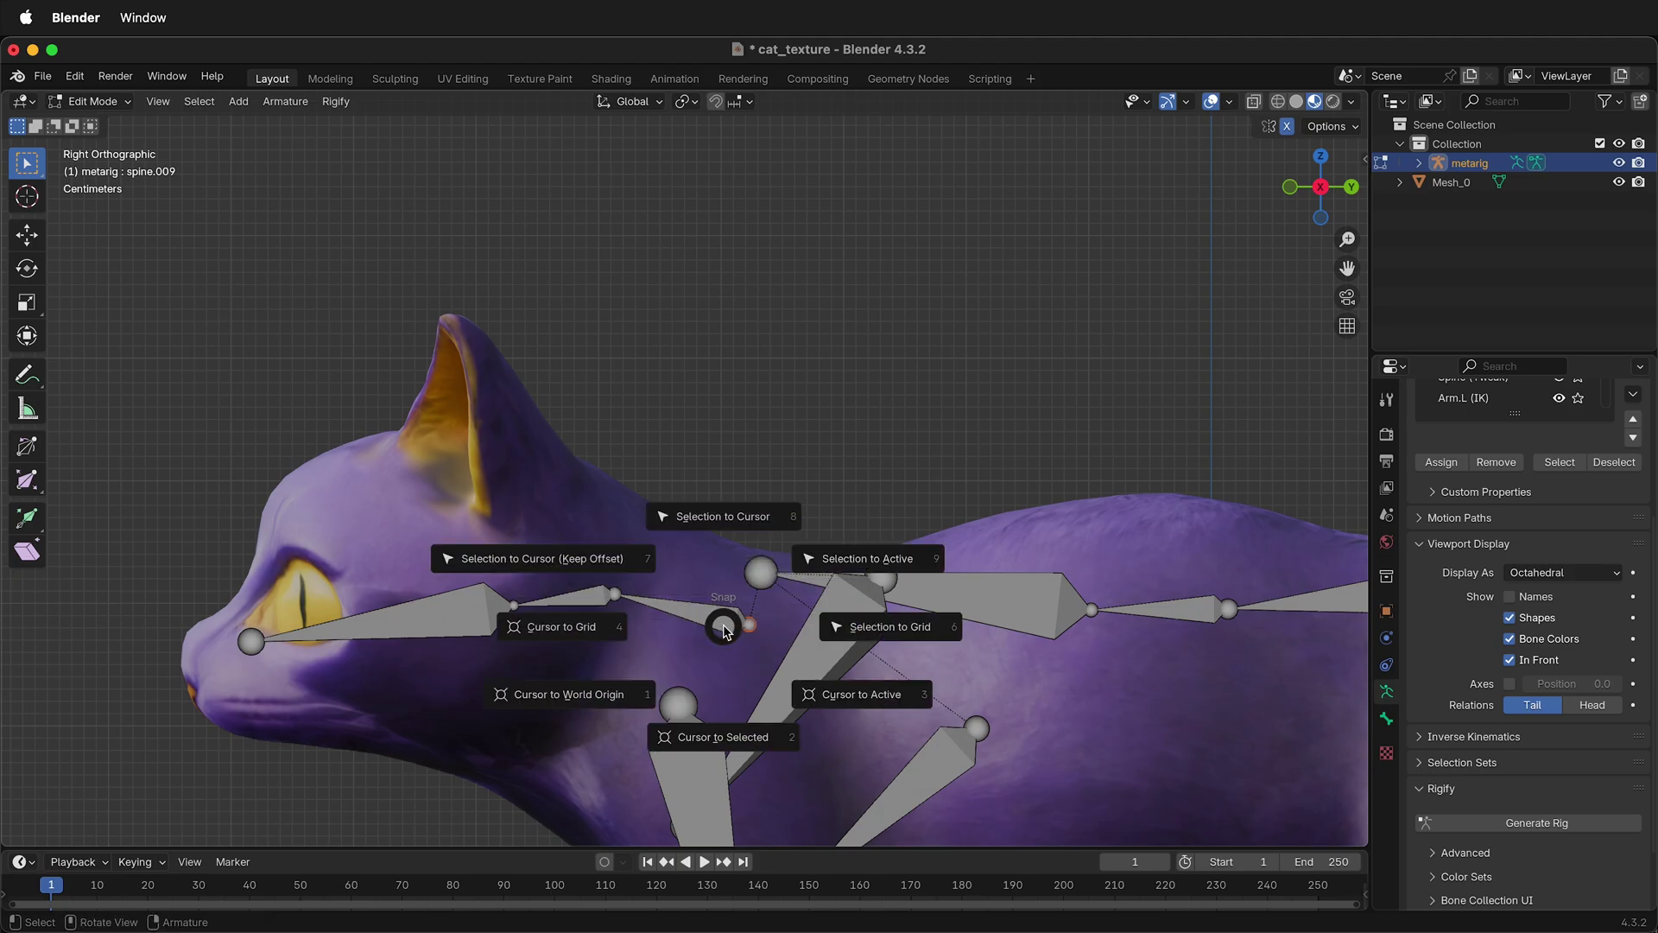
click(728, 736)
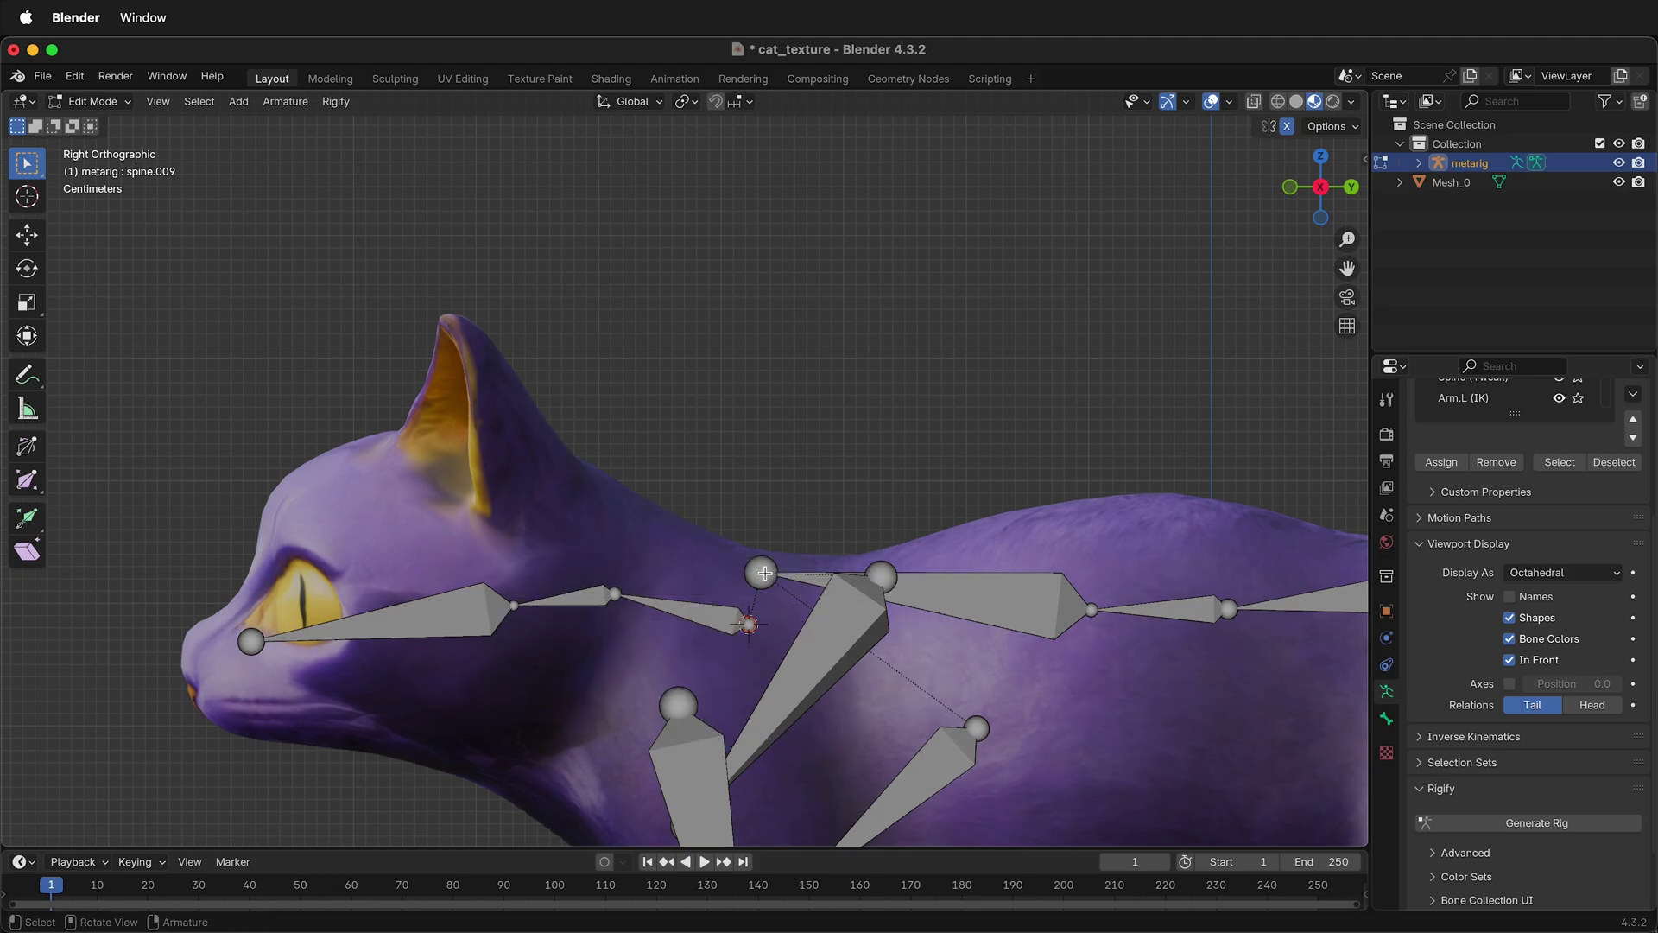
key(shift+s)
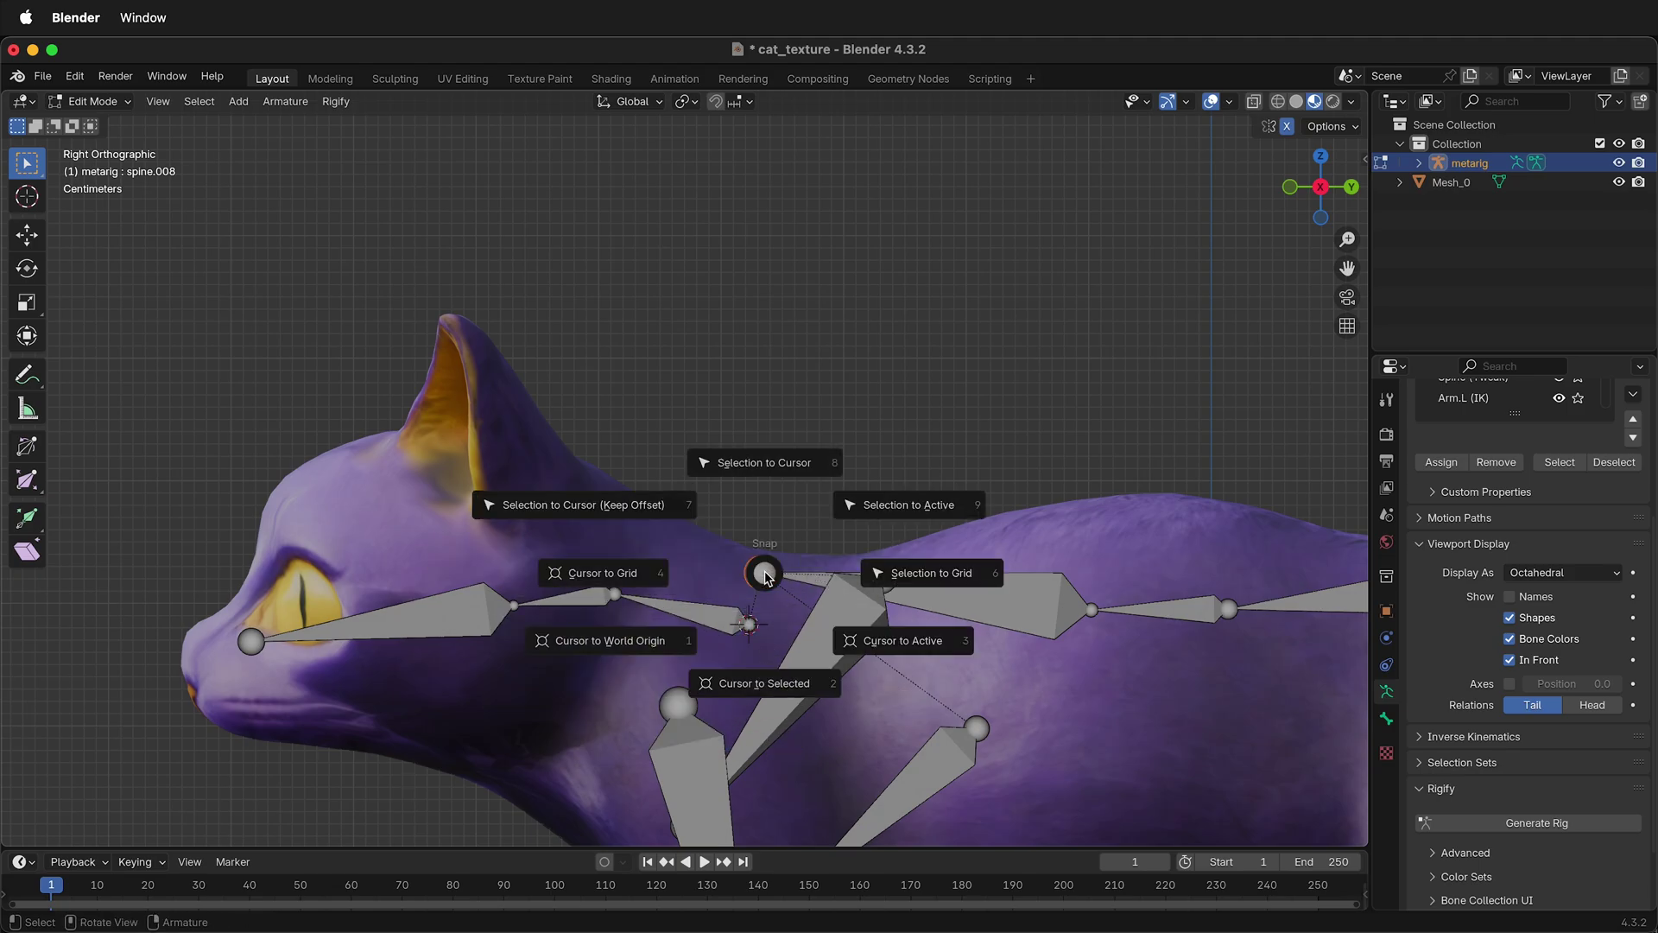
click(759, 465)
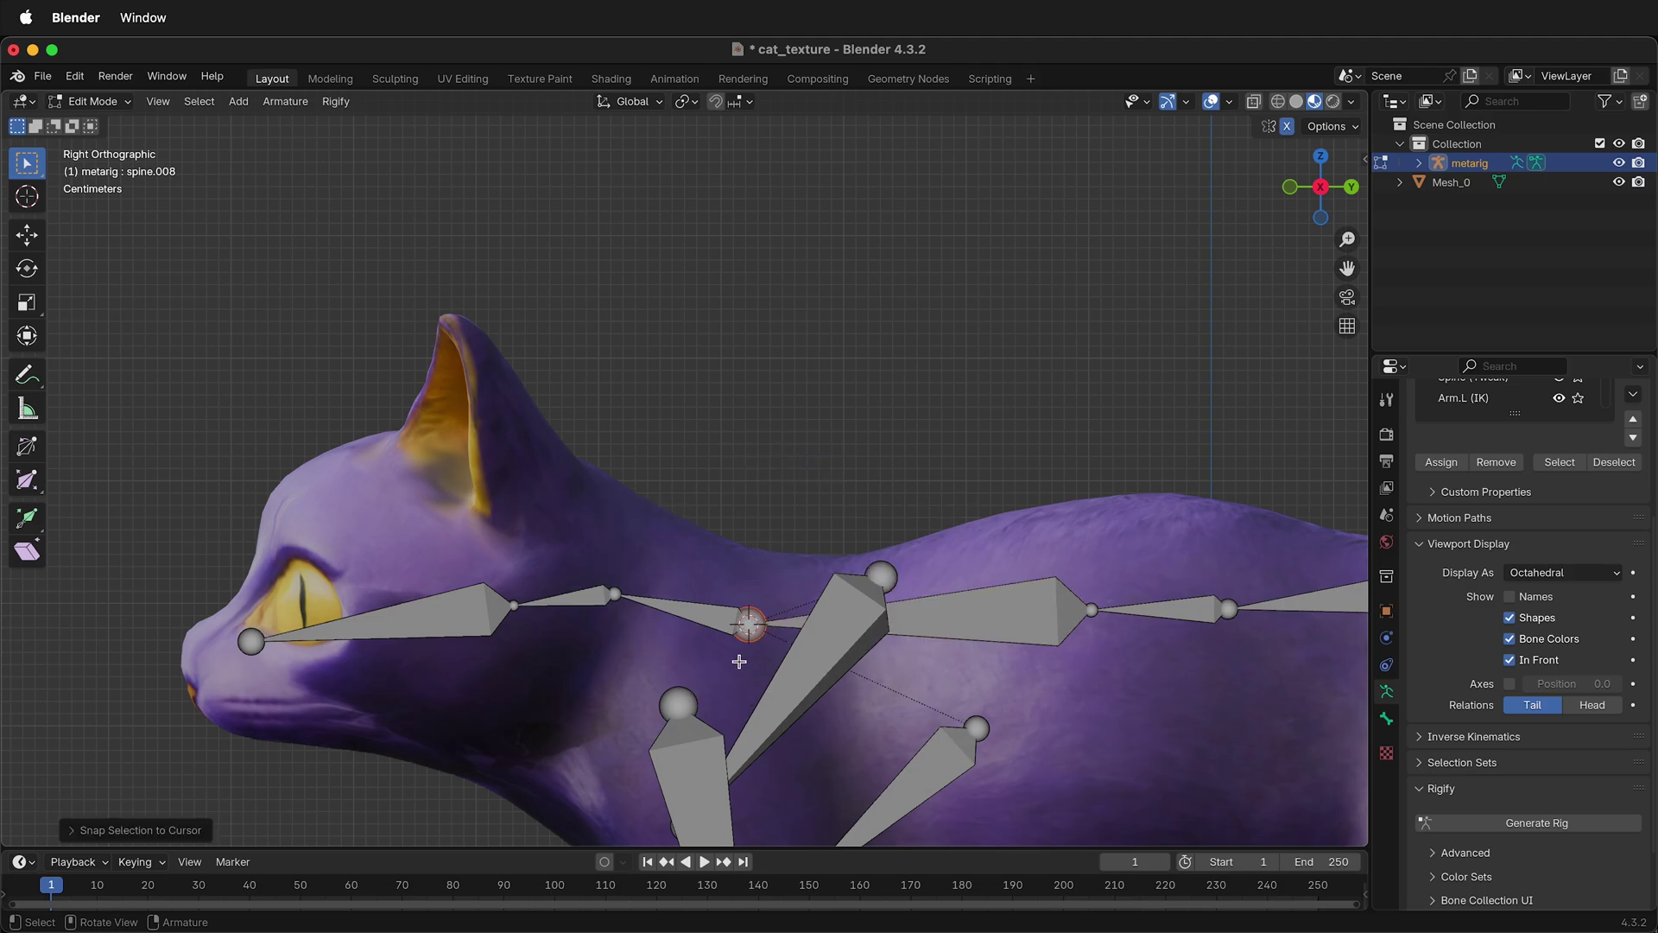
Move the left front toe bone's tip inward along the X axis to centre it in the front paw.
scroll(769, 585, down, 4)
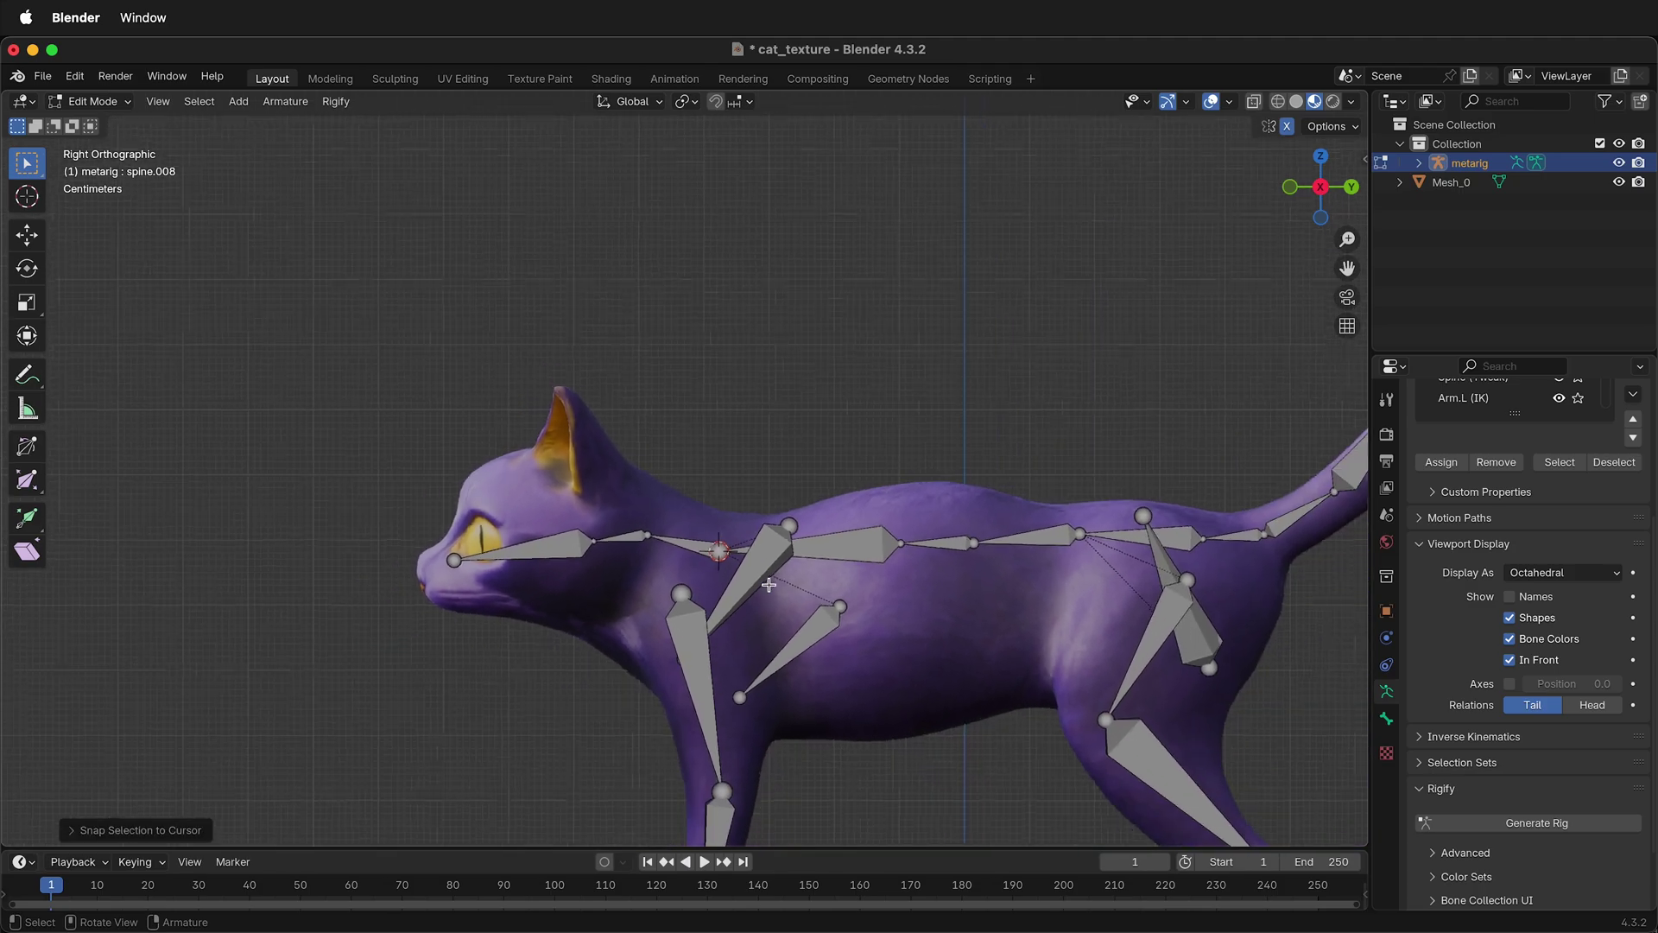
click(1291, 187)
shift+scroll(1015, 434, down, 10)
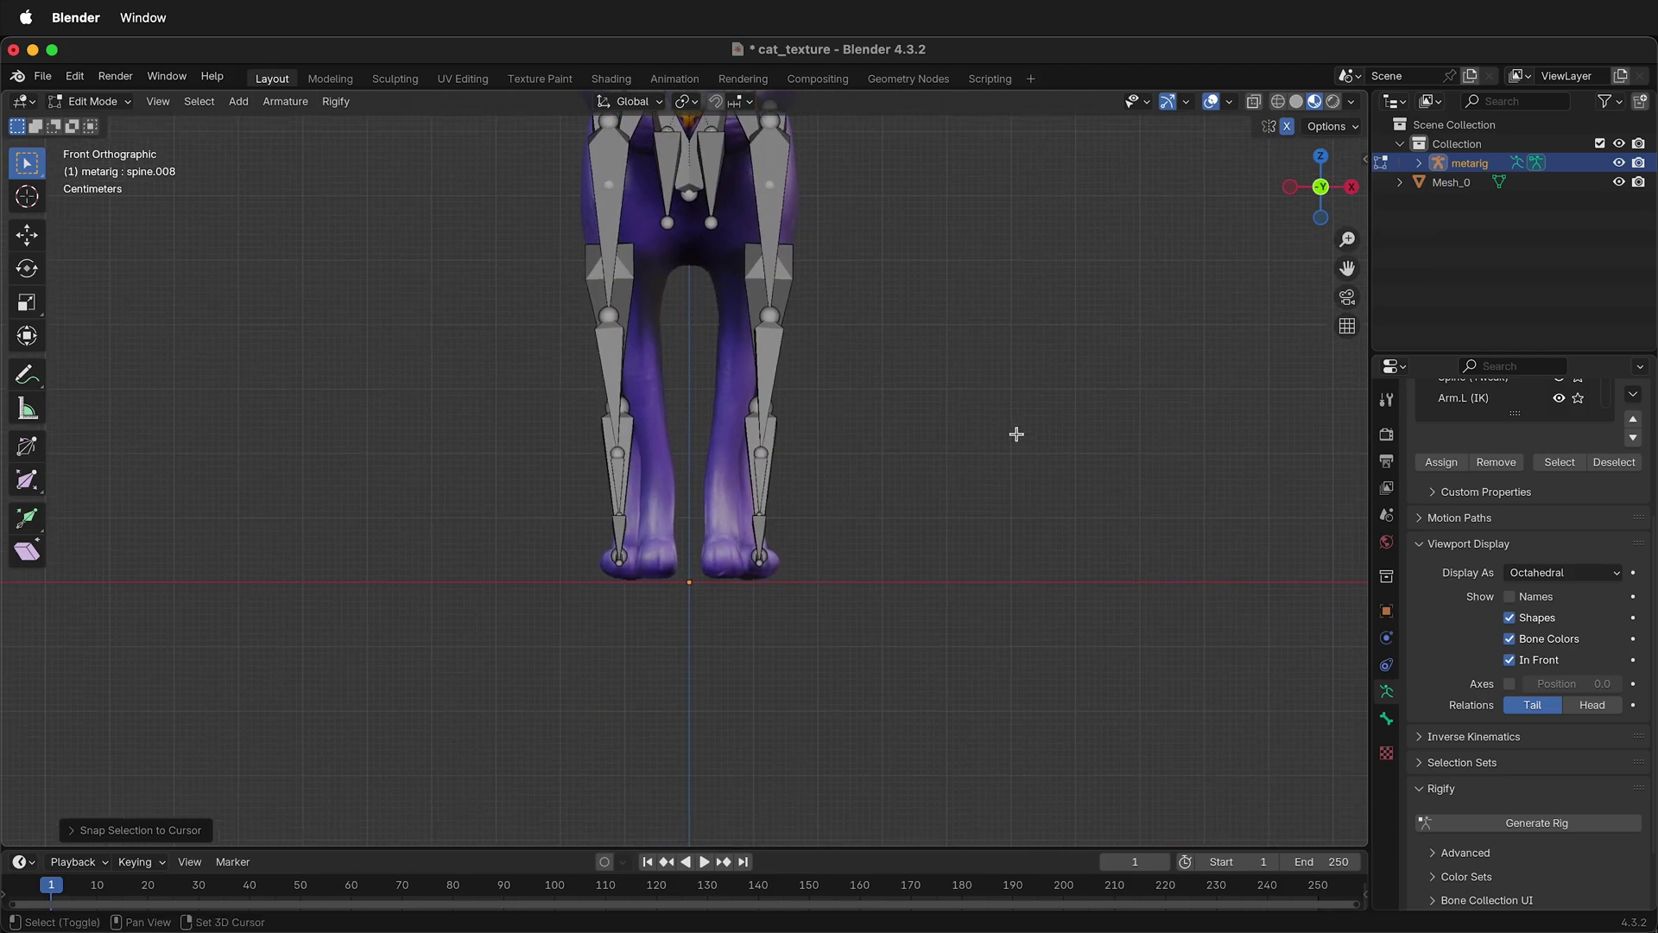
middle_drag(1014, 432, 900, 483)
right_click(751, 539)
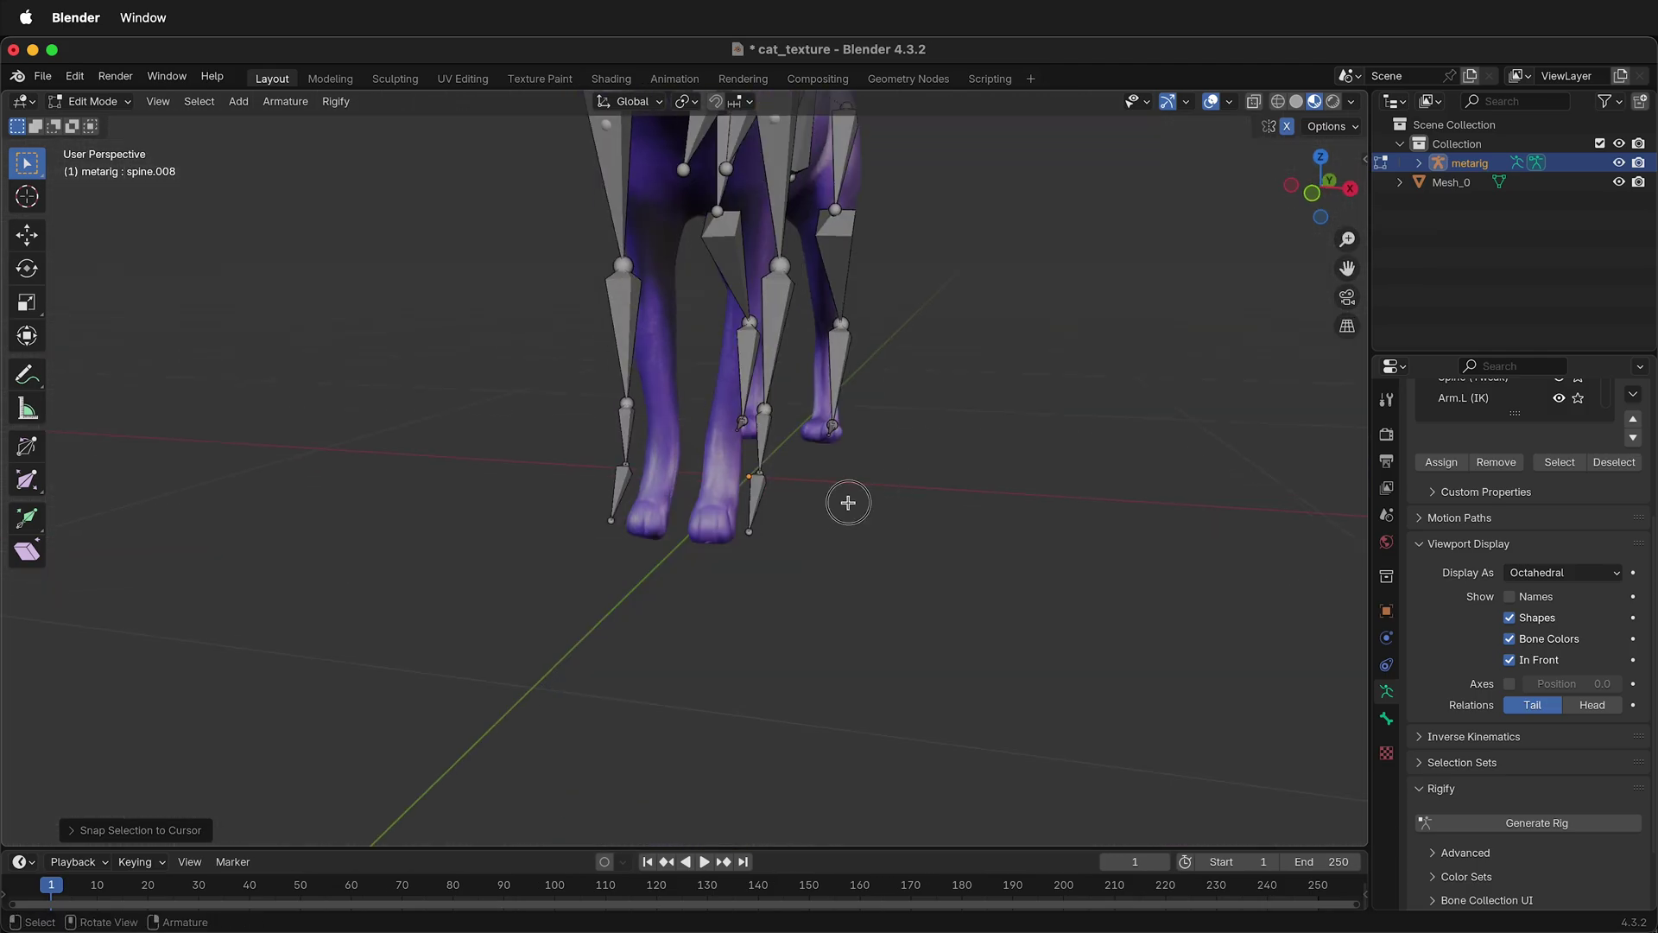
click(748, 534)
scroll(748, 533, up, 2)
key(g)
key(z)
key(x)
click(696, 526)
Move the two joints above the left front toe tip inward along the X axis to centre them in the leg.
click(816, 478)
key(g)
key(x)
click(766, 470)
click(814, 394)
key(g)
key(x)
click(763, 387)
Move the next two leg joints inward along the X axis in the front view to centre them inside the legs.
click(1312, 193)
shift+scroll(812, 519, up, 7)
click(812, 524)
key(g)
key(x)
click(773, 531)
click(580, 632)
key(g)
key(x)
click(603, 632)
Move the right foot bone's joint inward along the X axis to fit inside the hind leg.
shift+scroll(604, 633, down, 7)
click(677, 494)
key(g)
key(x)
click(696, 491)
Move the left thigh bone's head inward along the X axis in the back orthographic view to fit the hip.
scroll(729, 487, left, 8)
scroll(729, 487, left, 5)
scroll(729, 487, up, 5)
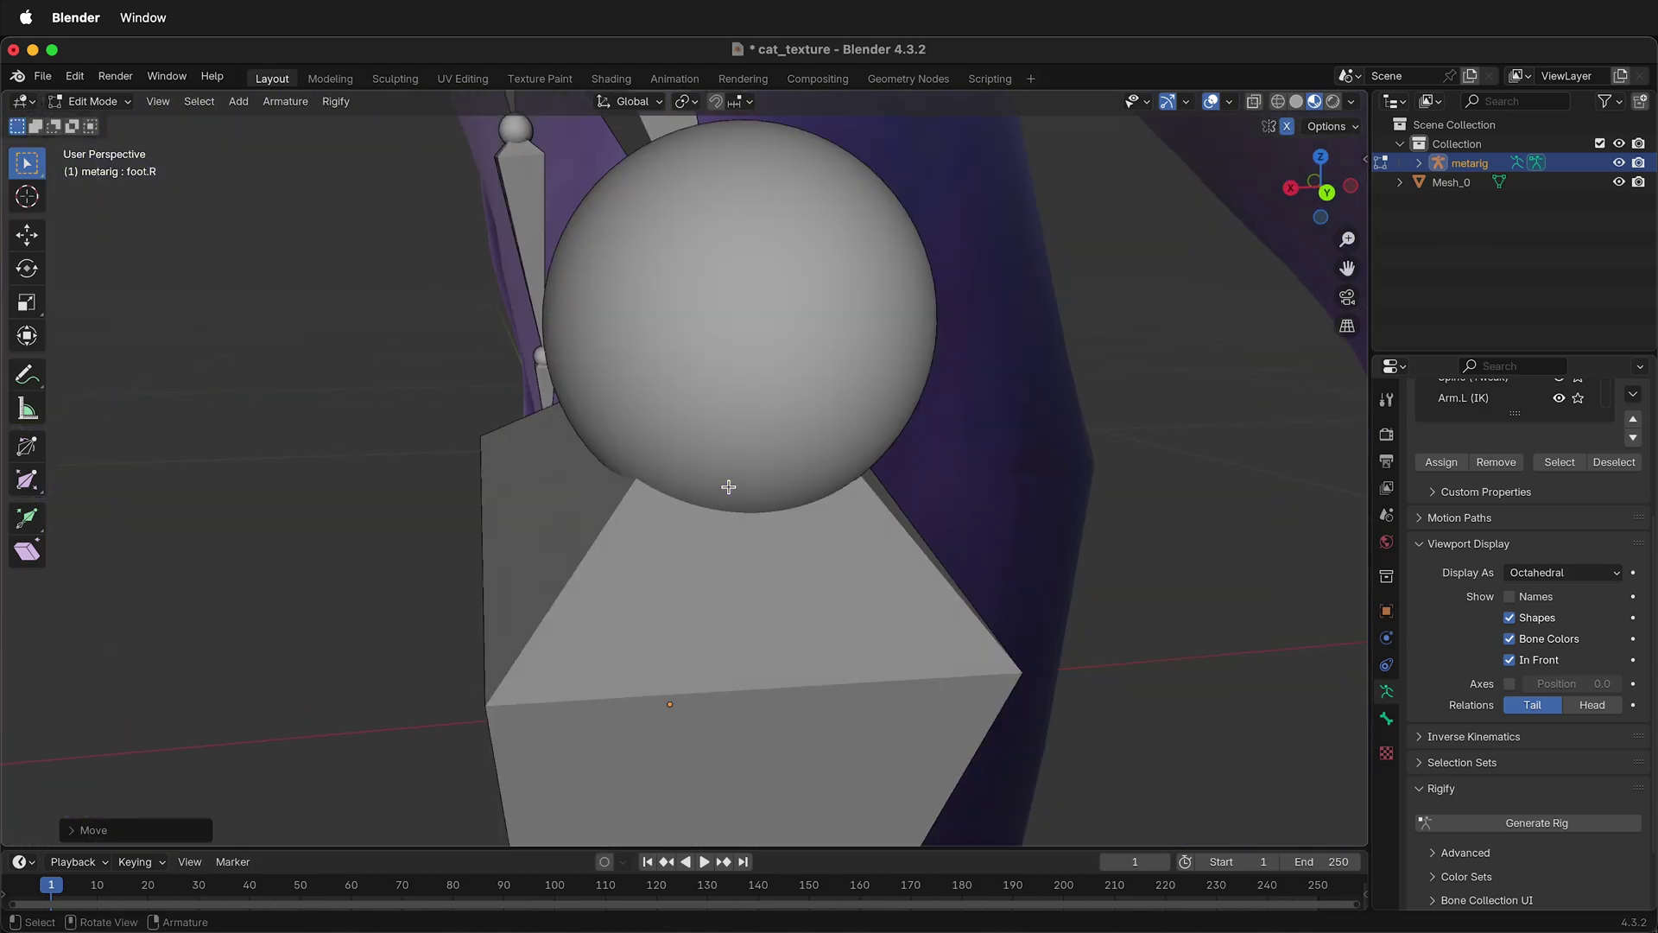
click(1325, 195)
shift+scroll(942, 345, up, 8)
shift+scroll(942, 345, up, 5)
click(637, 436)
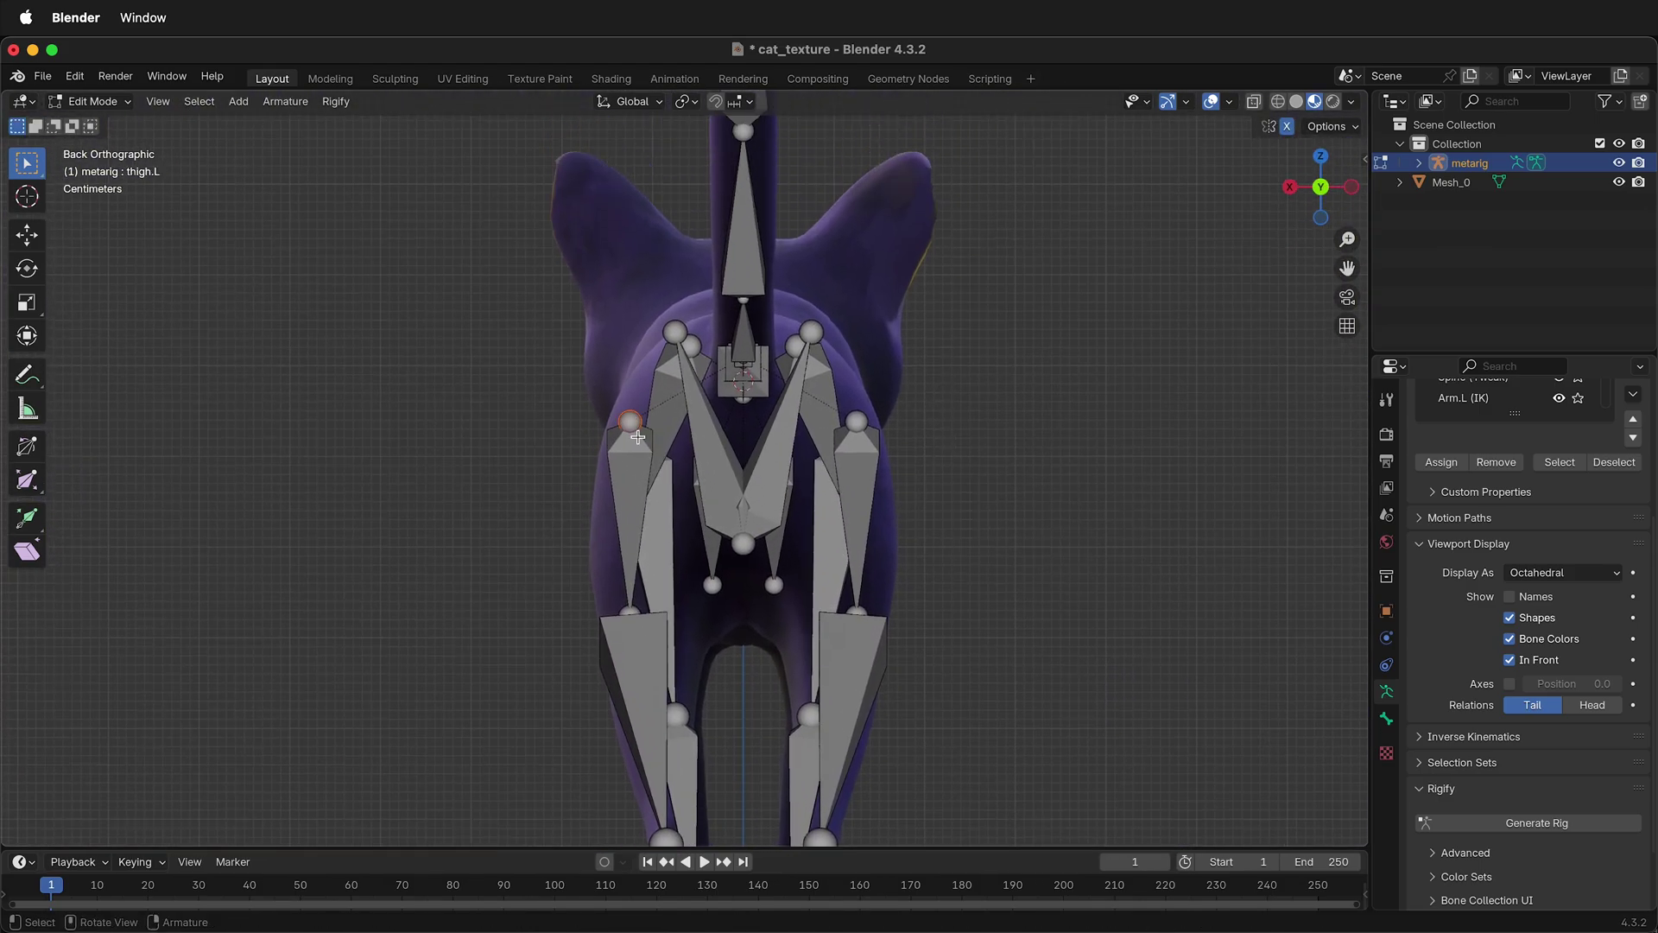
key(g)
key(x)
click(649, 435)
Move the left shoulder bone's lower tip up towards the head of the upper arm bone.
scroll(649, 435, left, 5)
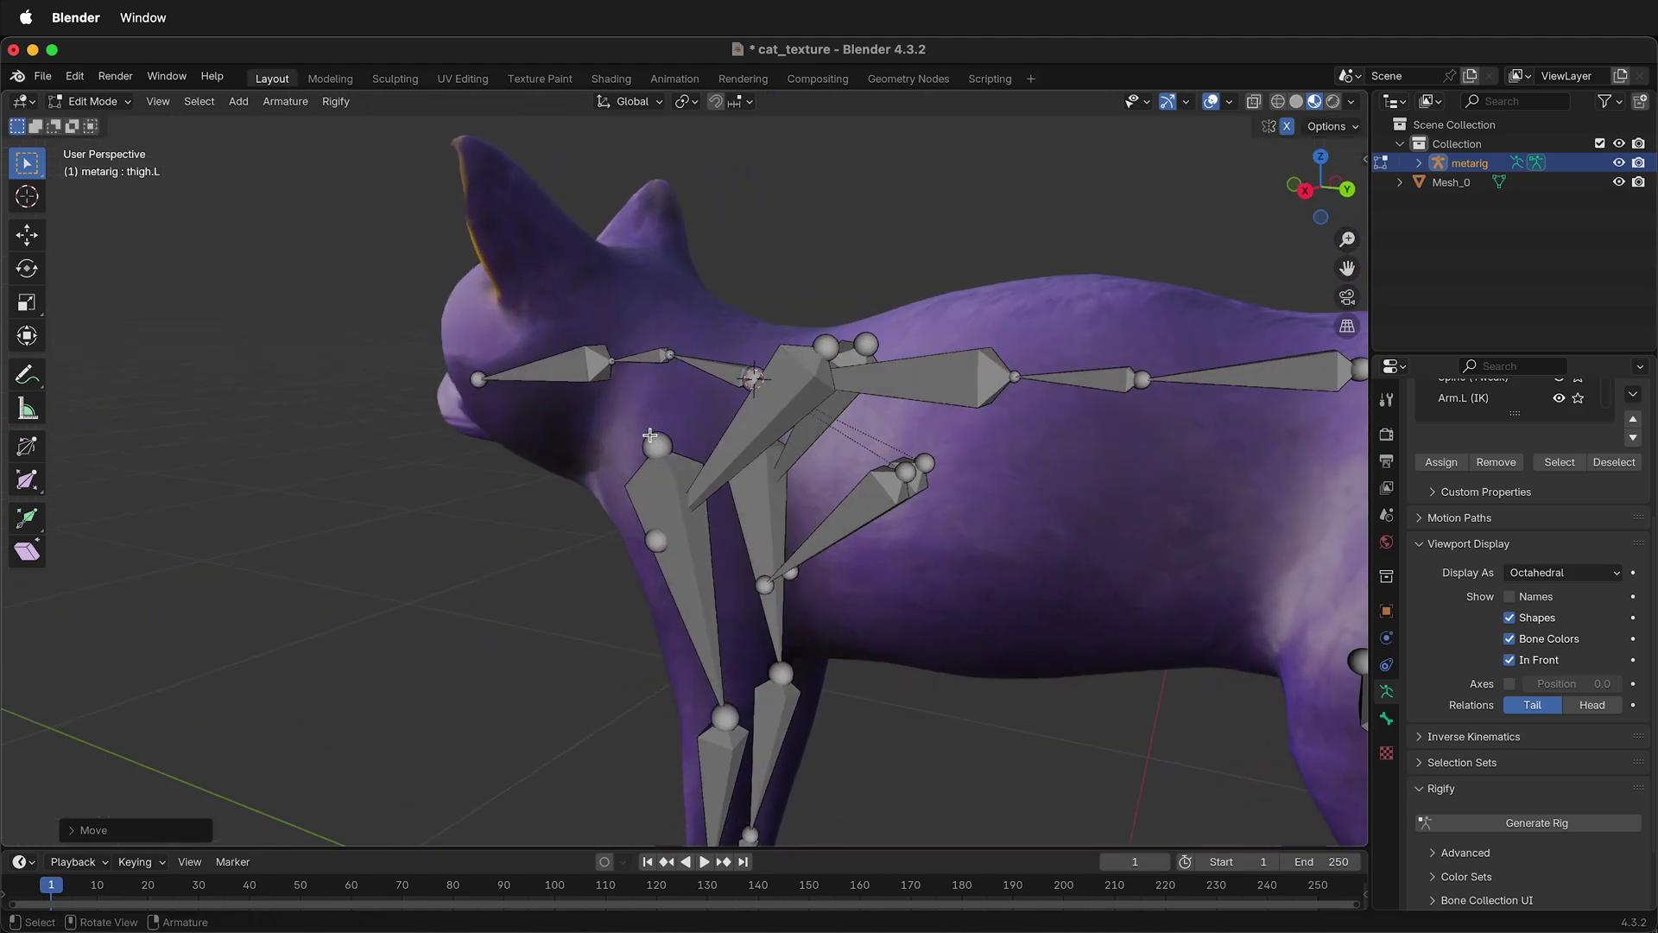
scroll(649, 435, left, 20)
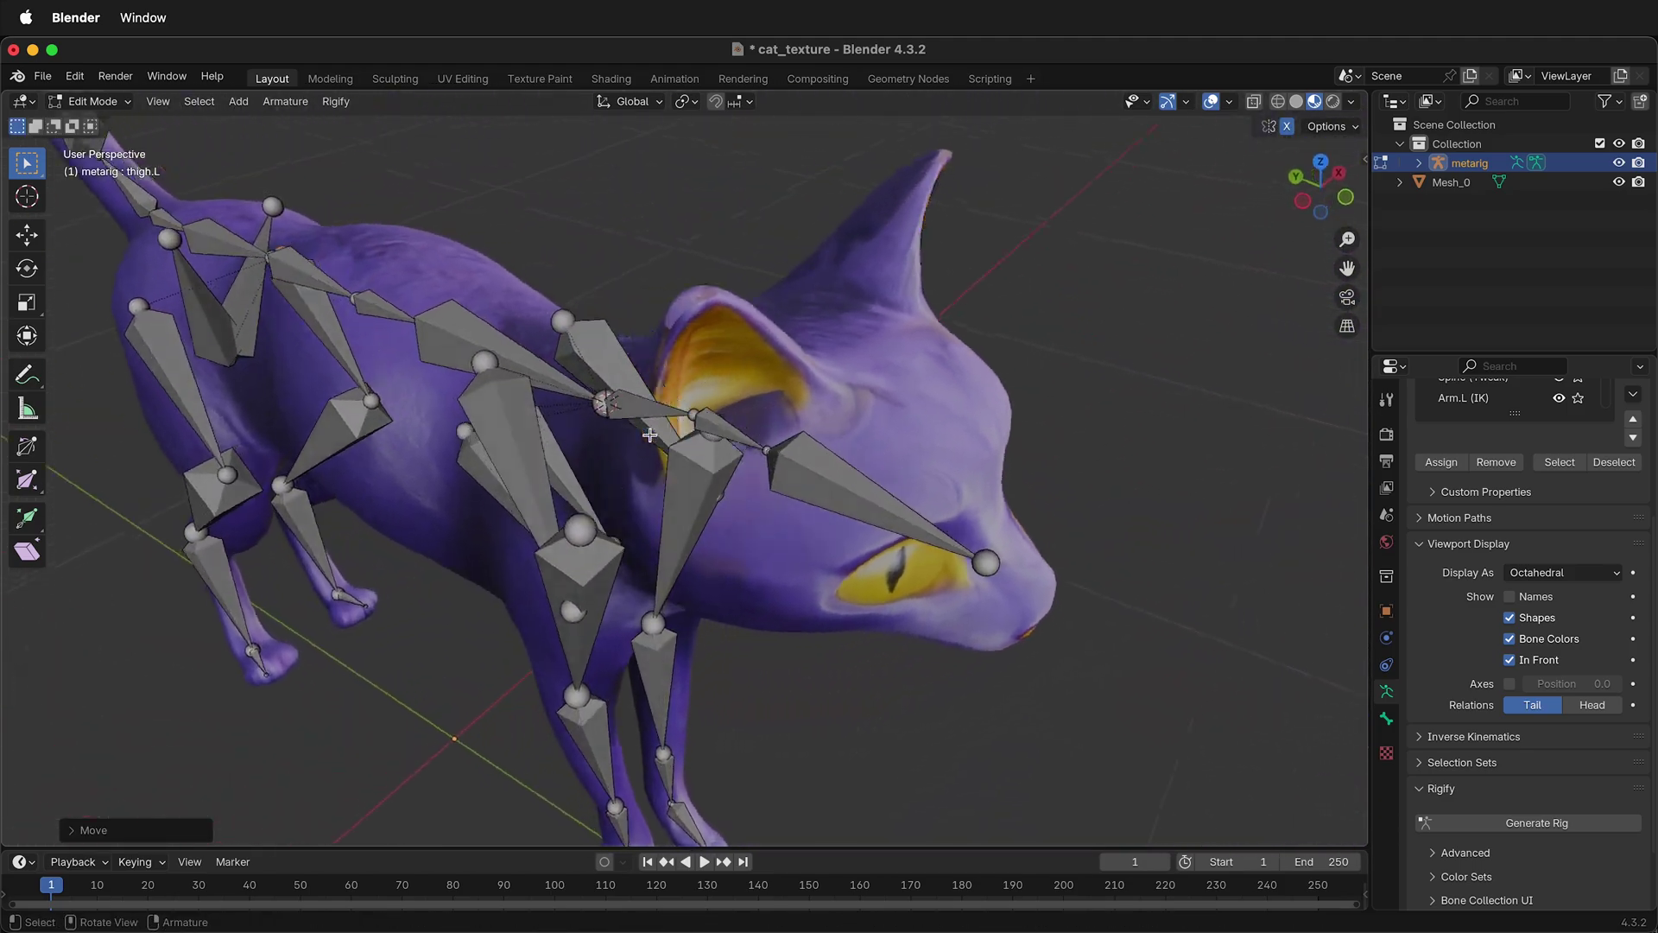
scroll(650, 434, left, 15)
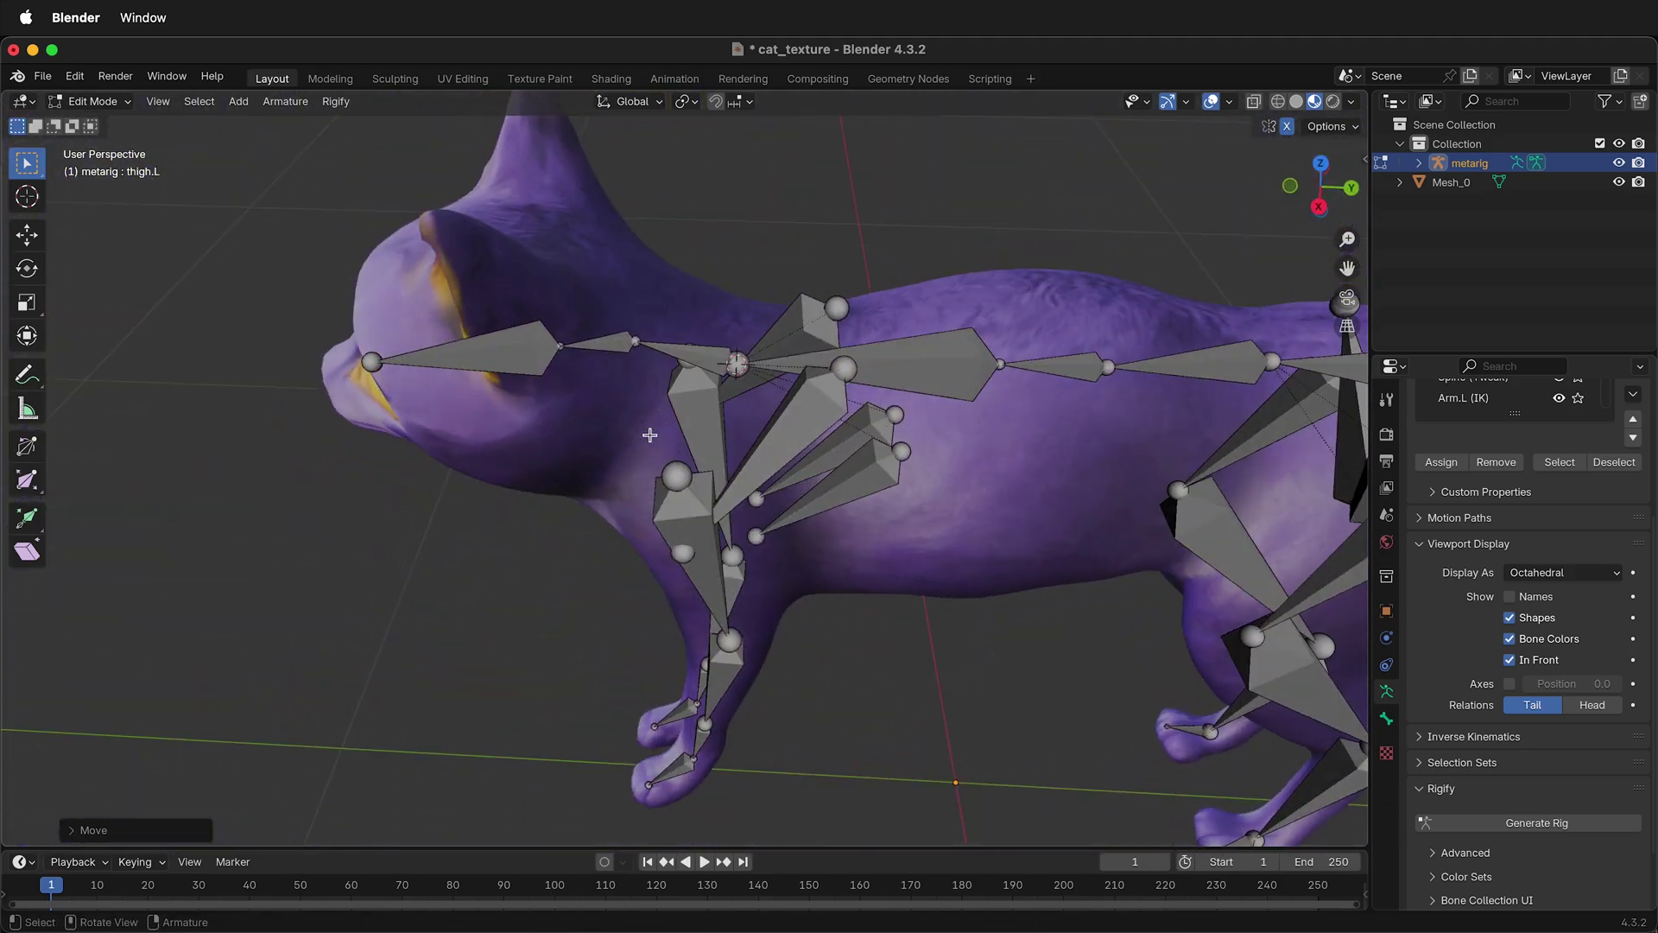
click(684, 559)
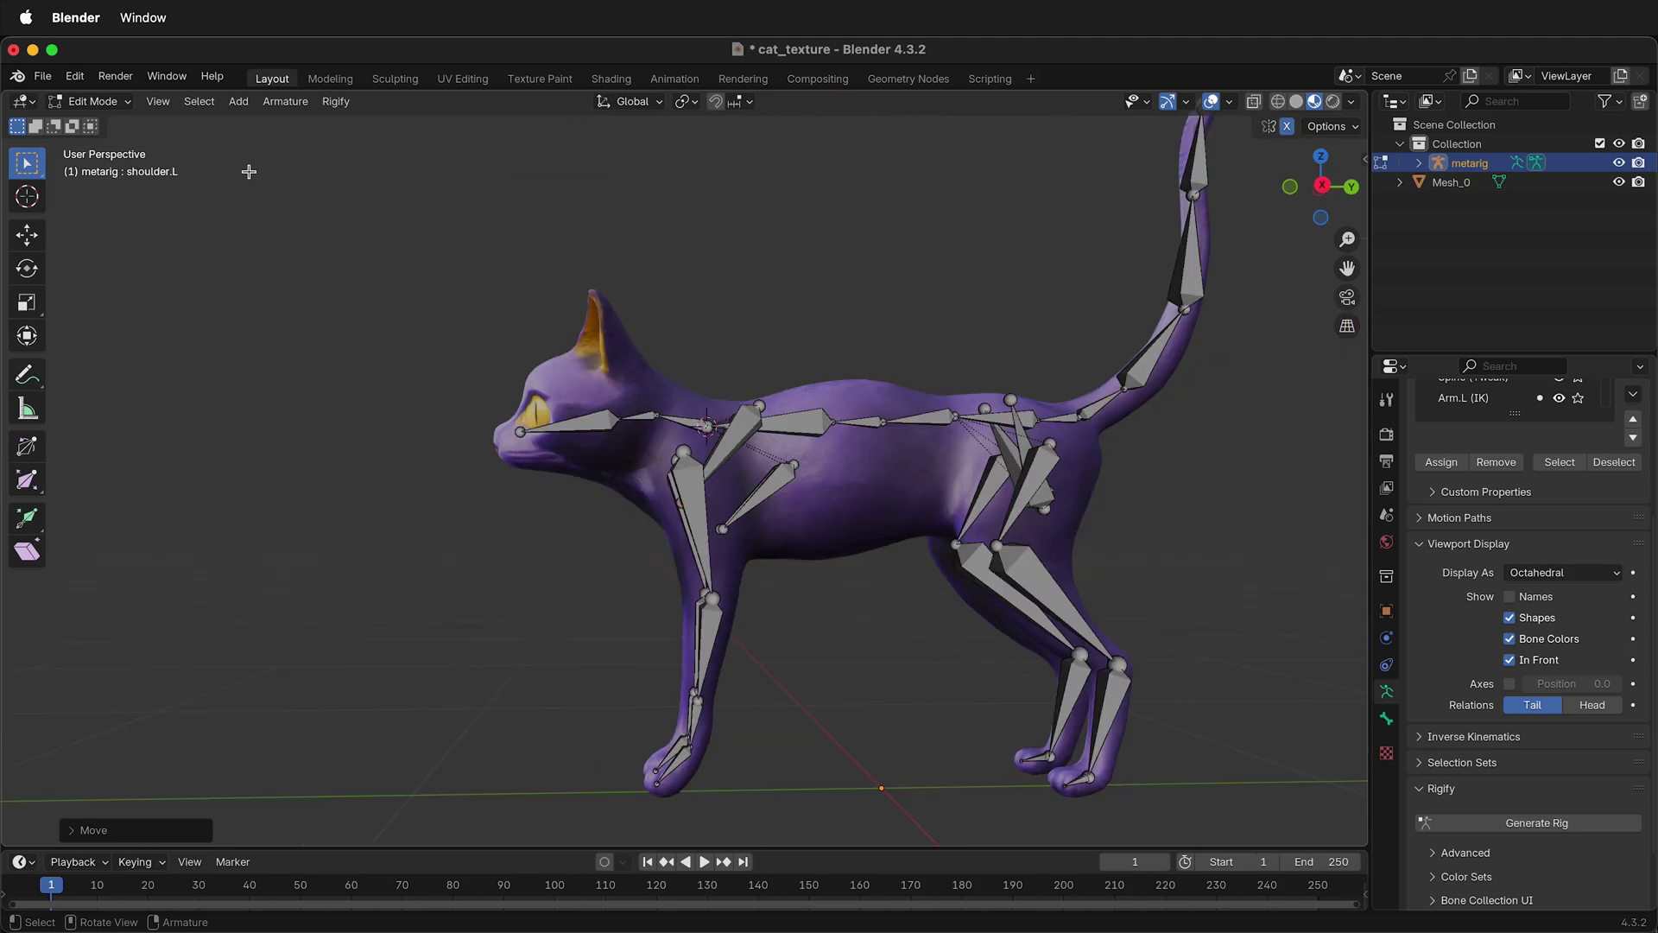
Switch the meta-rig to Object Mode, generate the Rigify rig from it, and hide the metarig object.
click(121, 104)
click(115, 126)
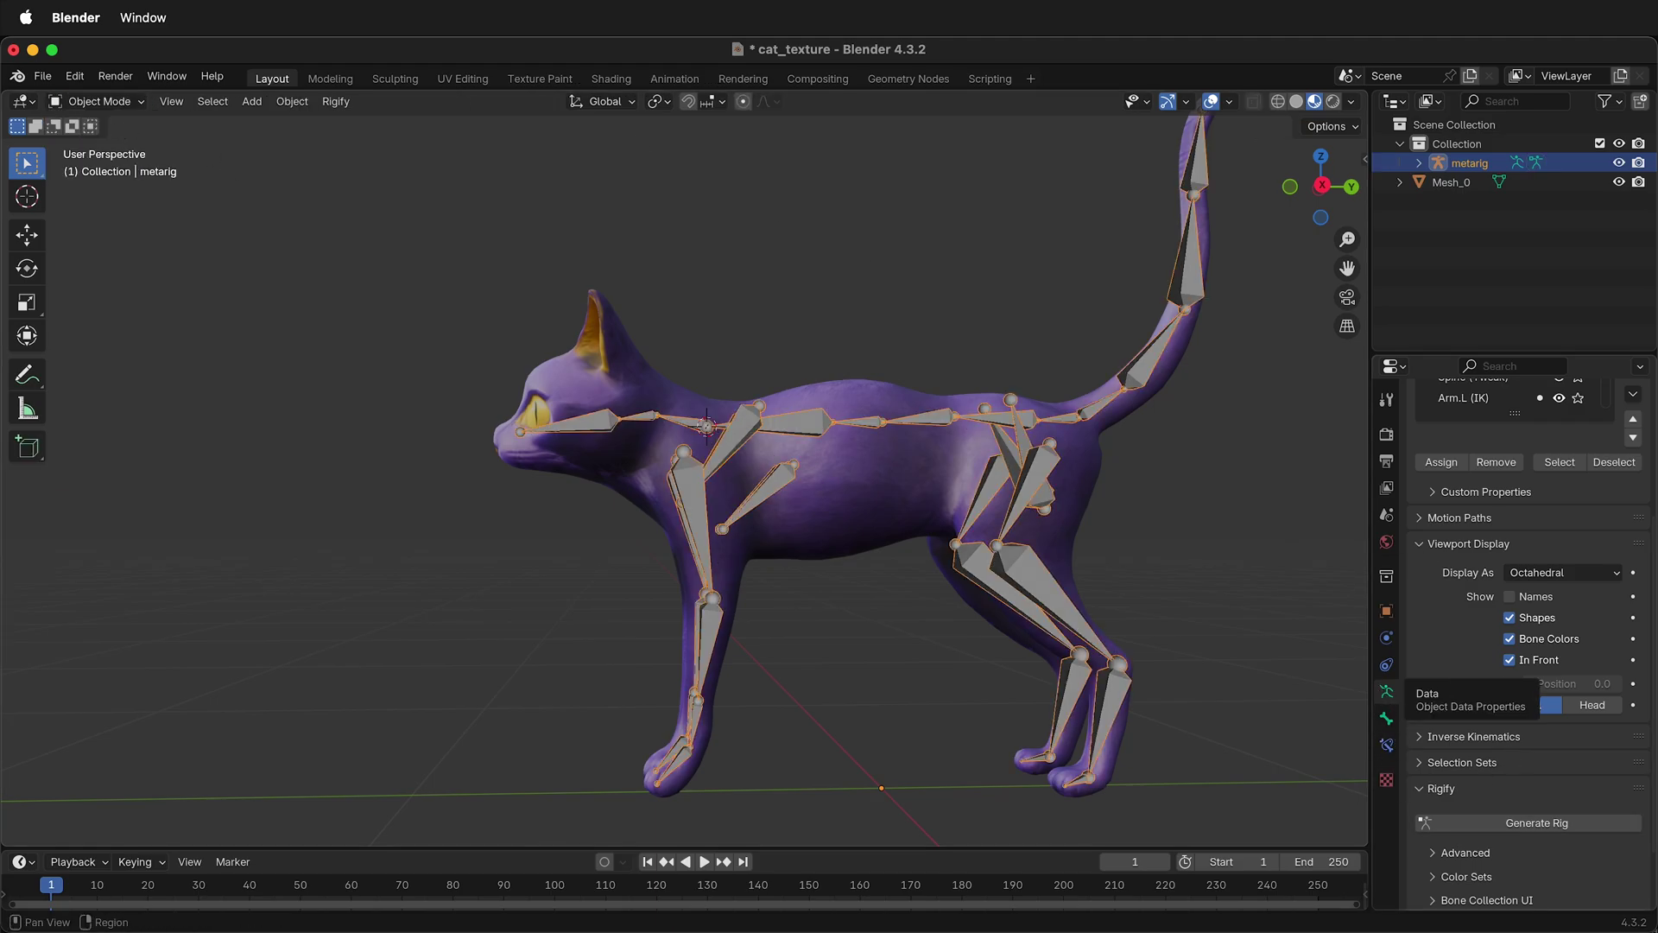
click(1559, 825)
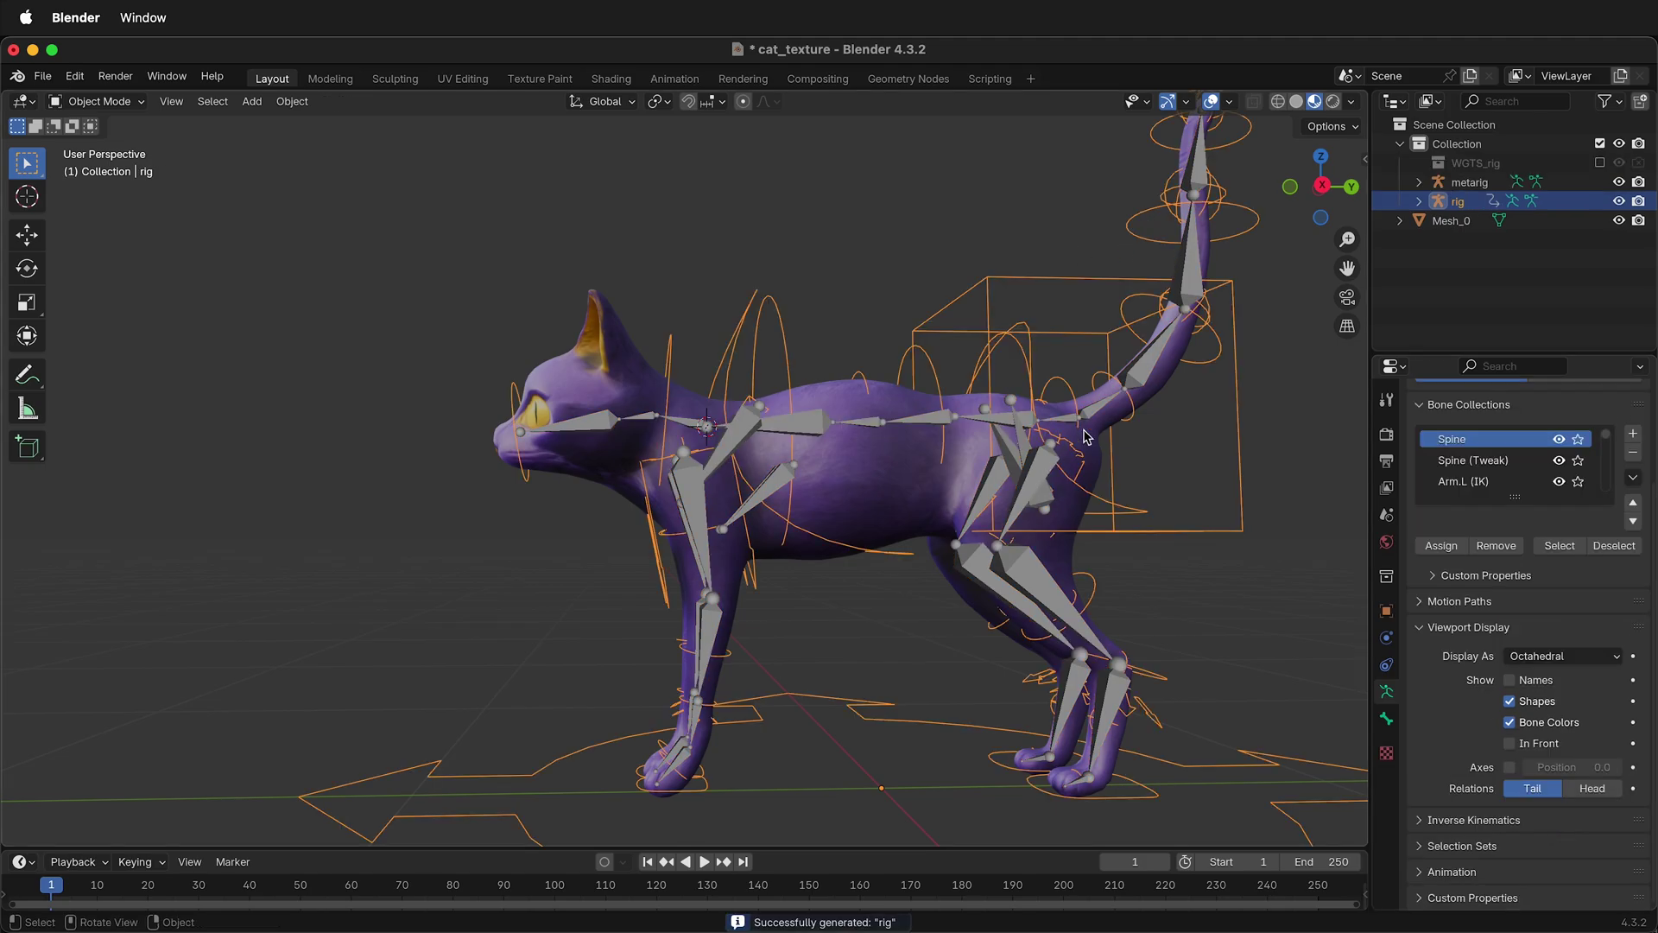
click(1619, 182)
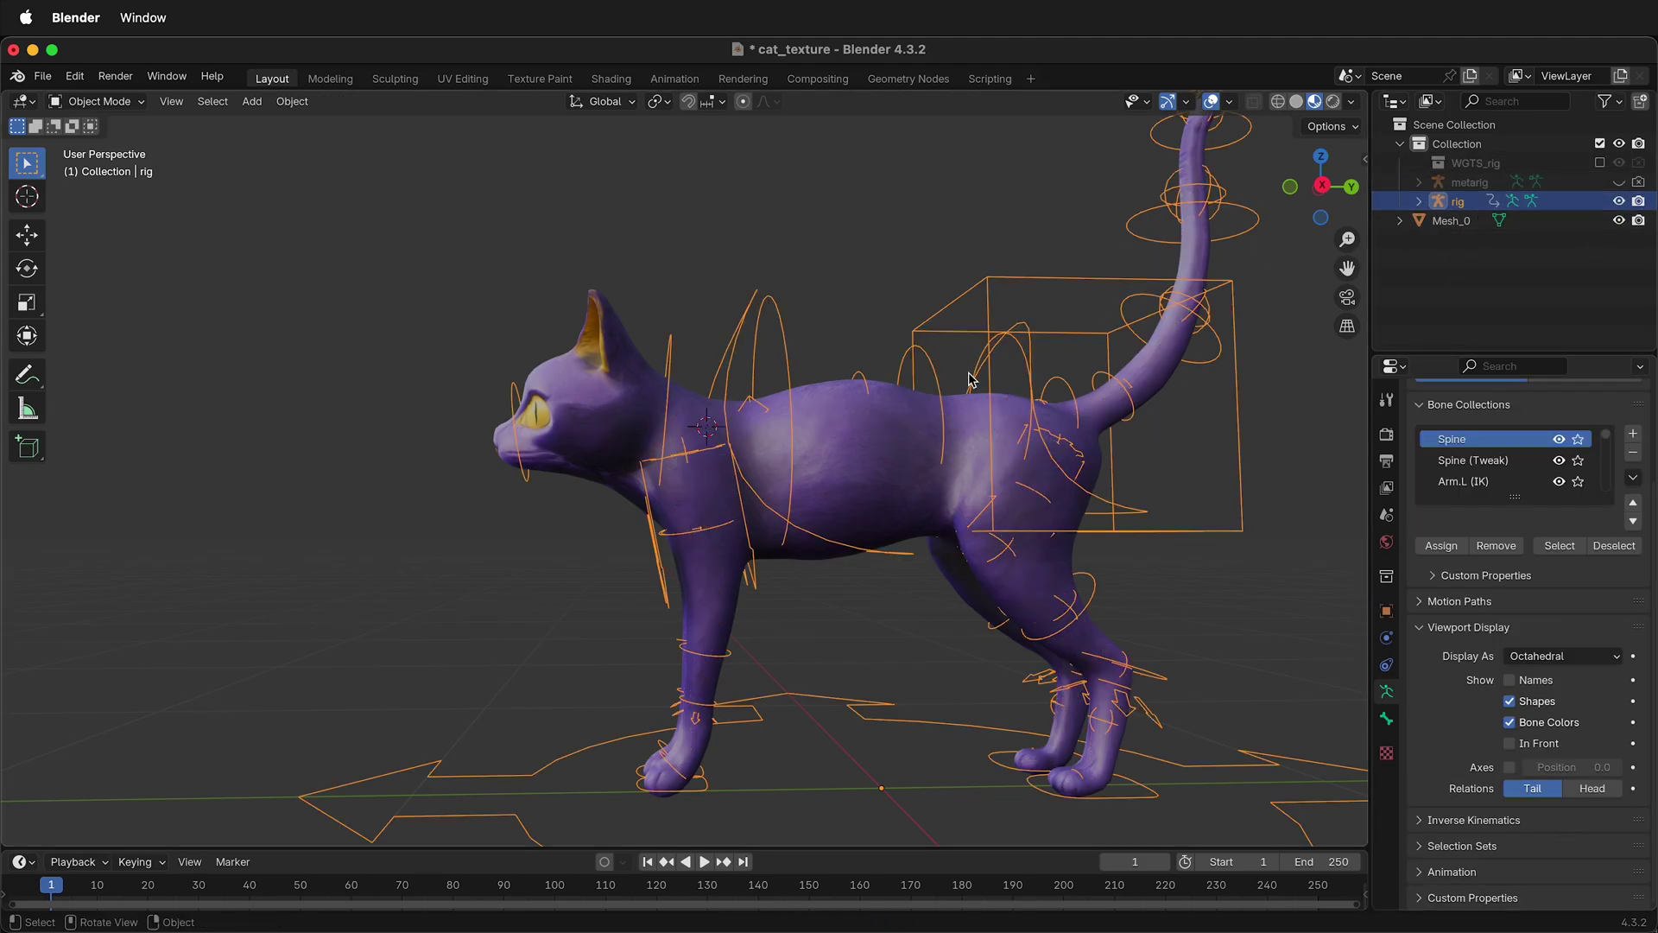
Parent the cat mesh to the generated rig using Armature Deform With Automatic Weights.
middle_drag(971, 380, 781, 460)
click(728, 431)
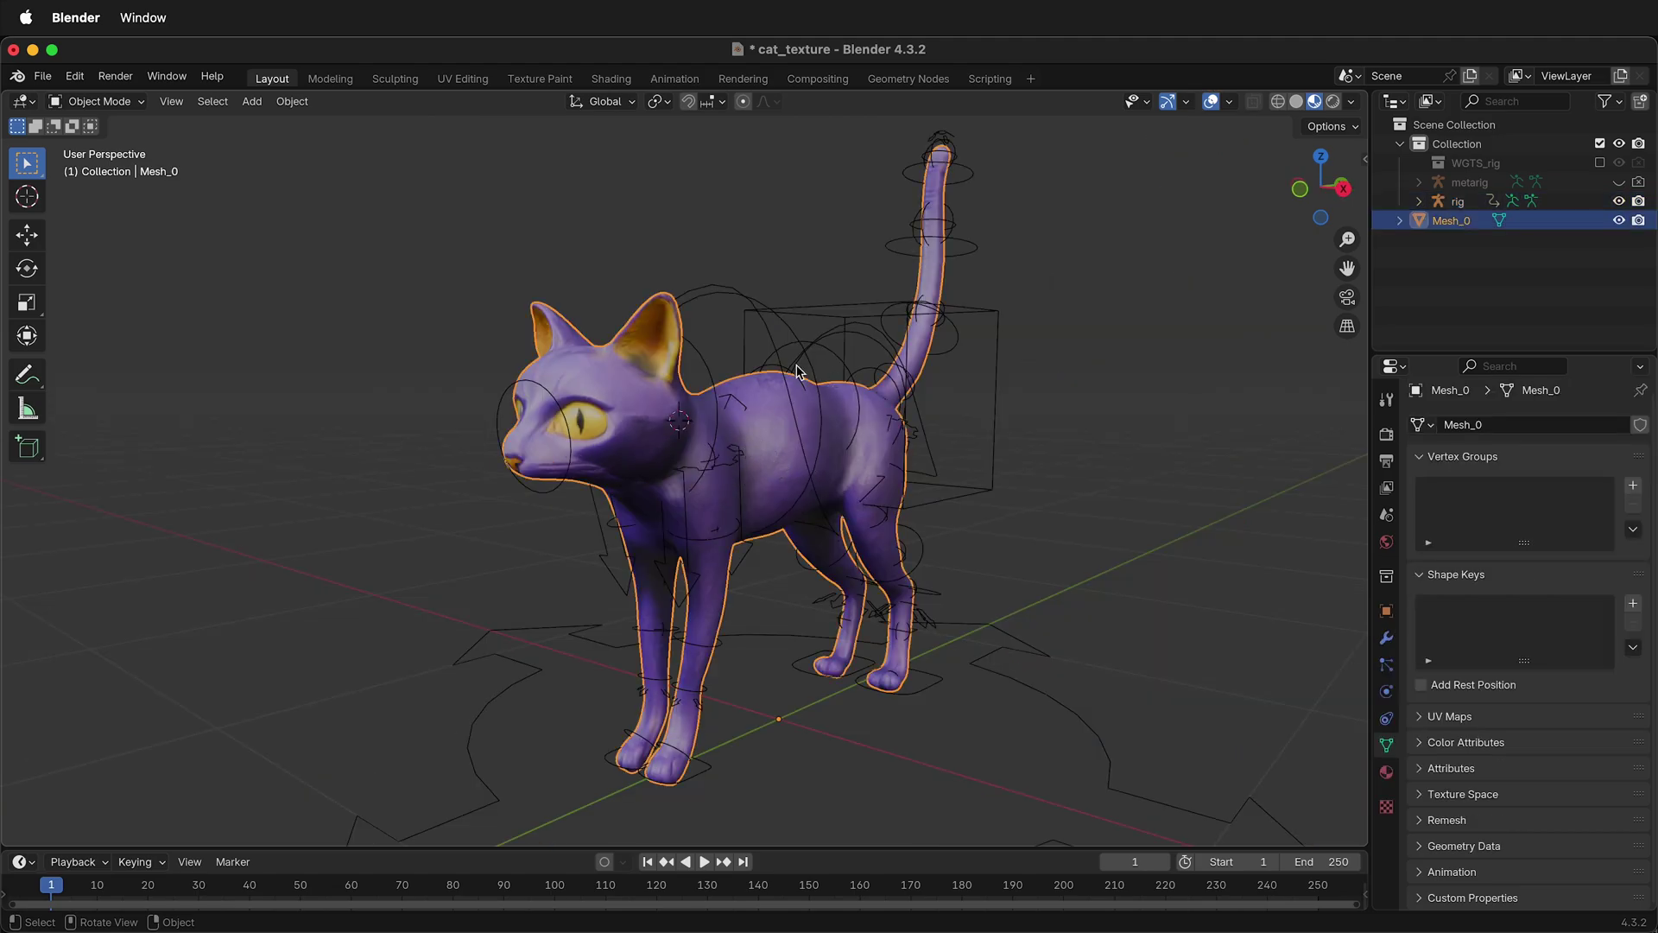
shift+click(770, 338)
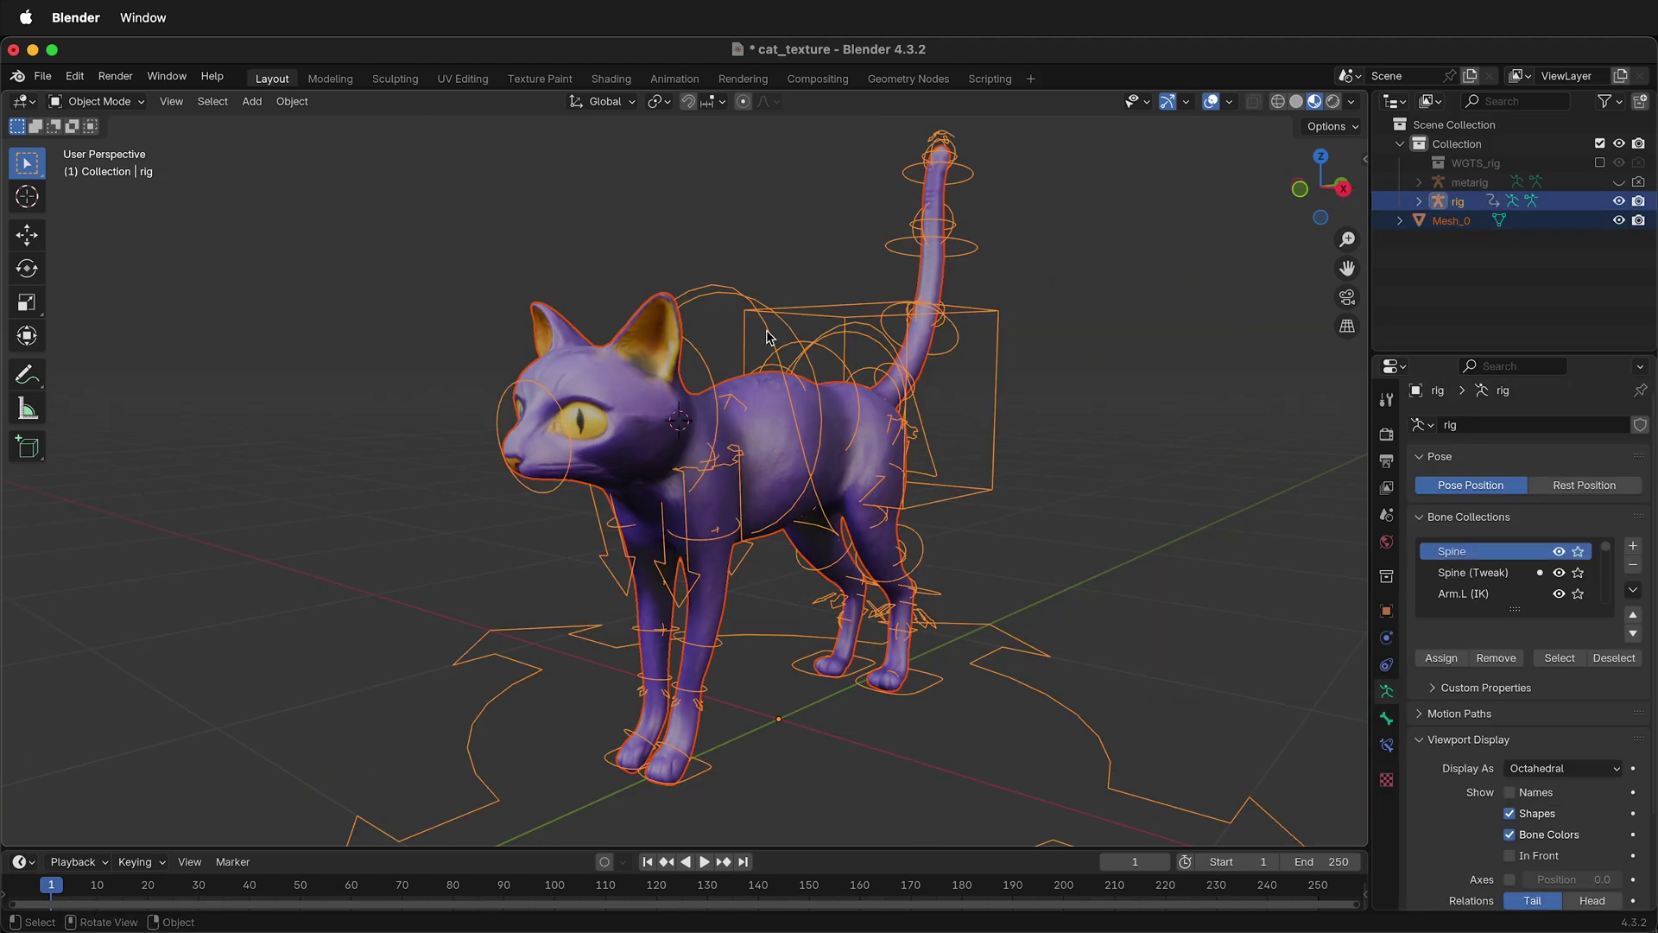
click(294, 102)
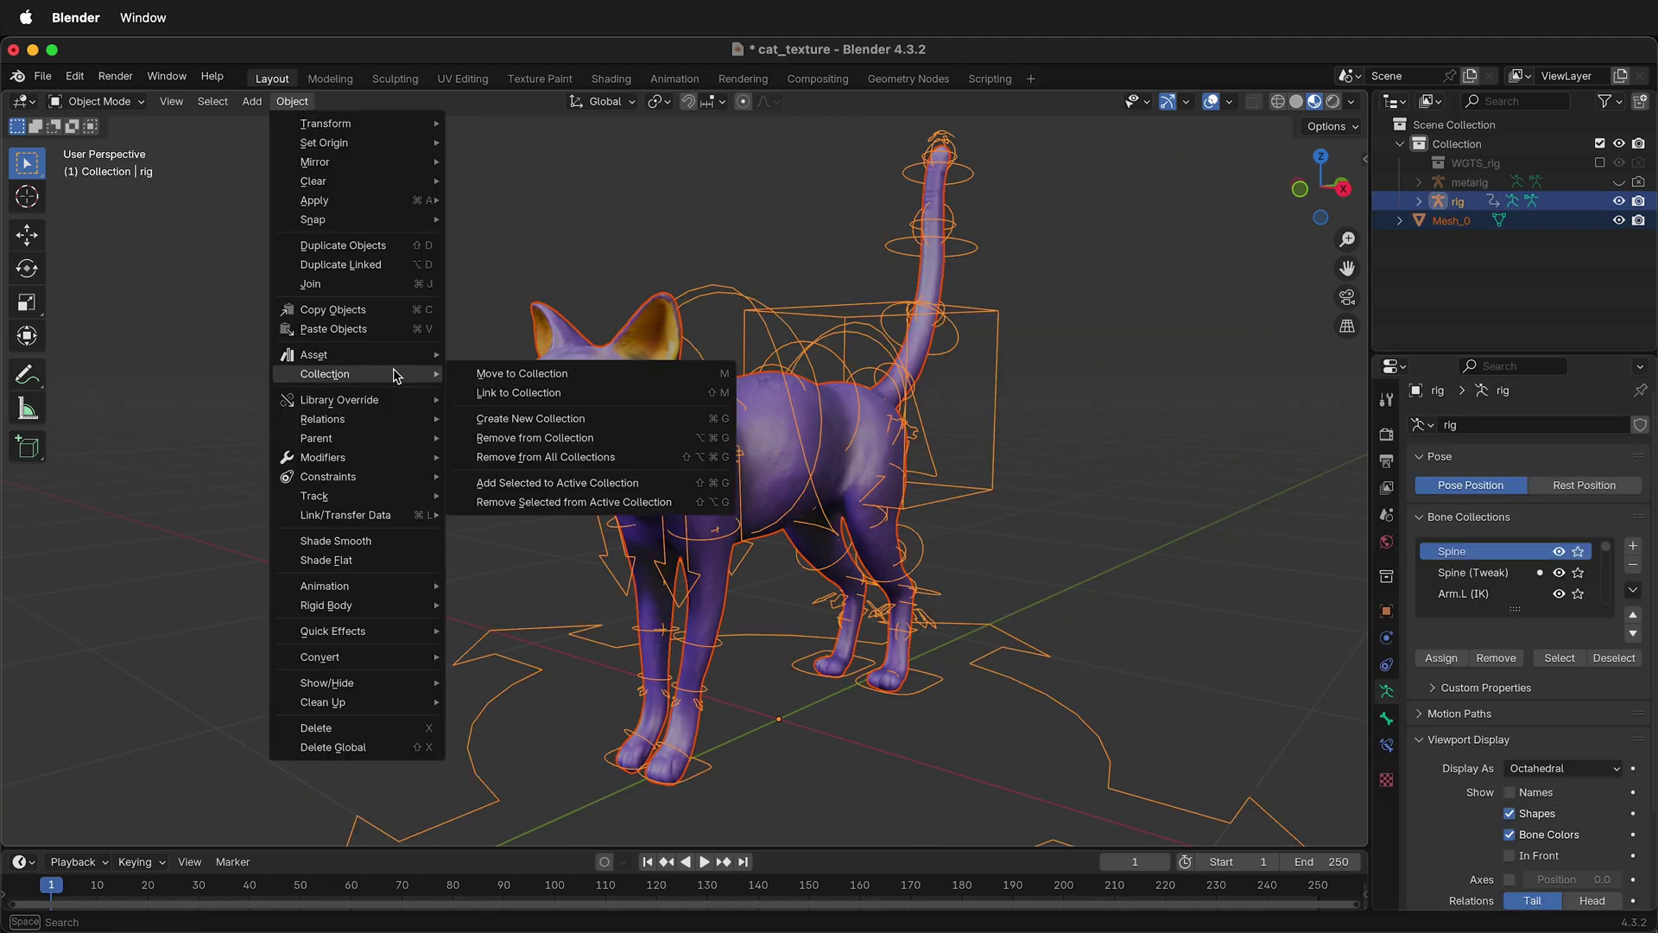
mouse_move(367, 441)
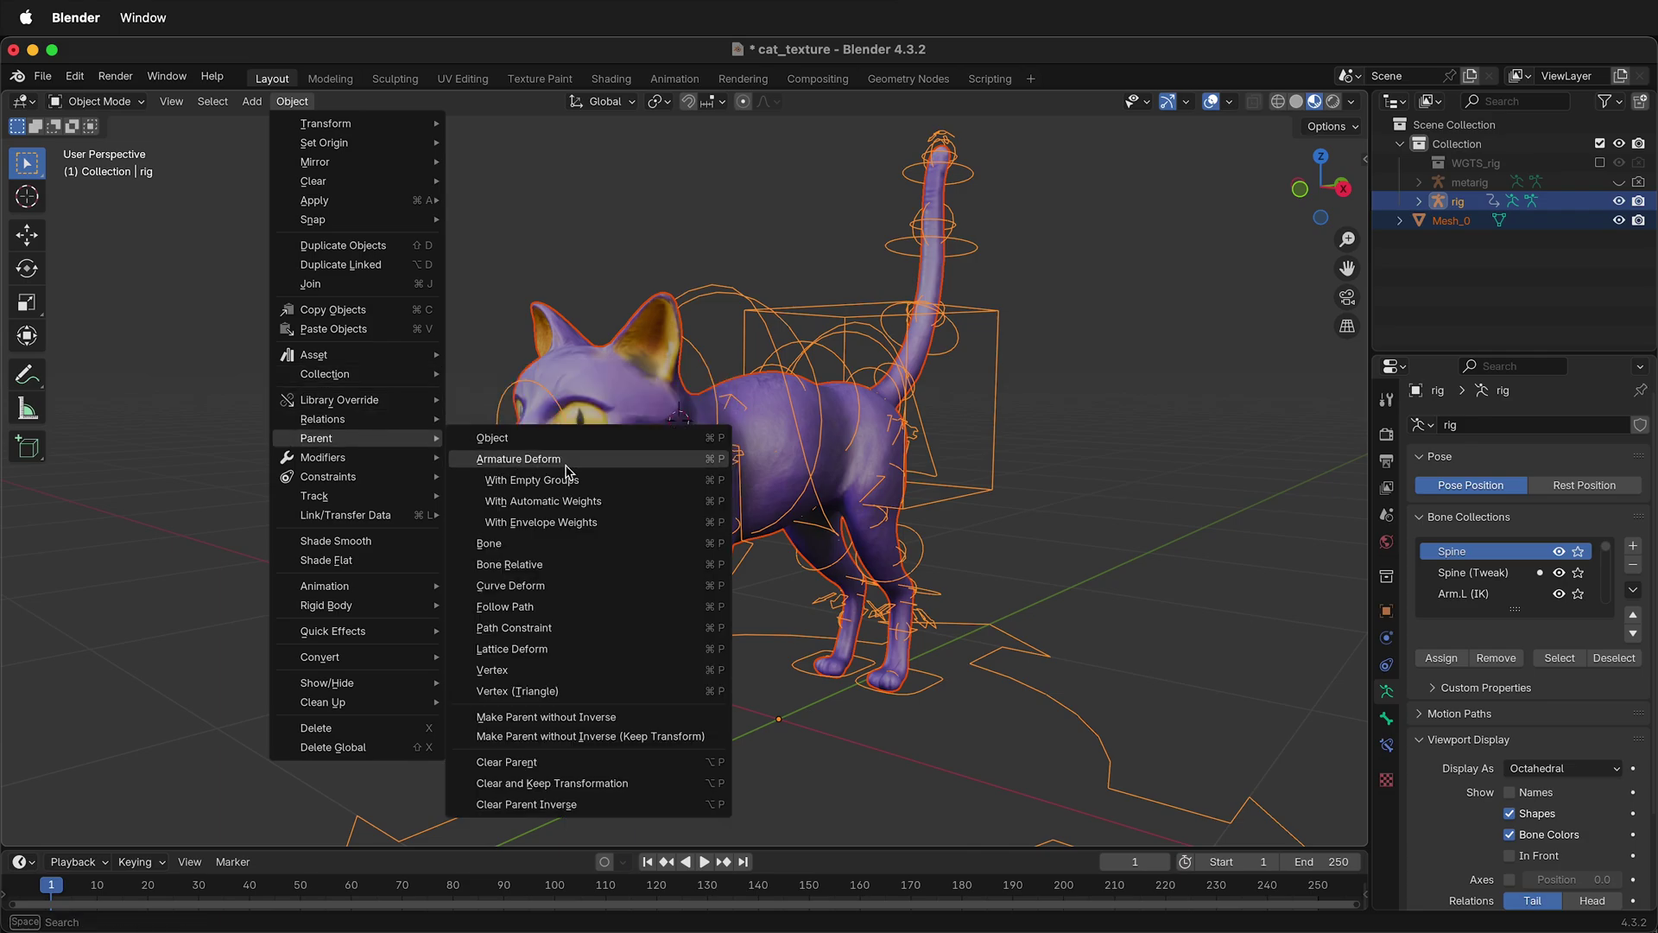
click(555, 507)
Put the rig into Pose Mode and rotate the head control around the global Z axis towards the cat's left.
scroll(308, 320, left, 5)
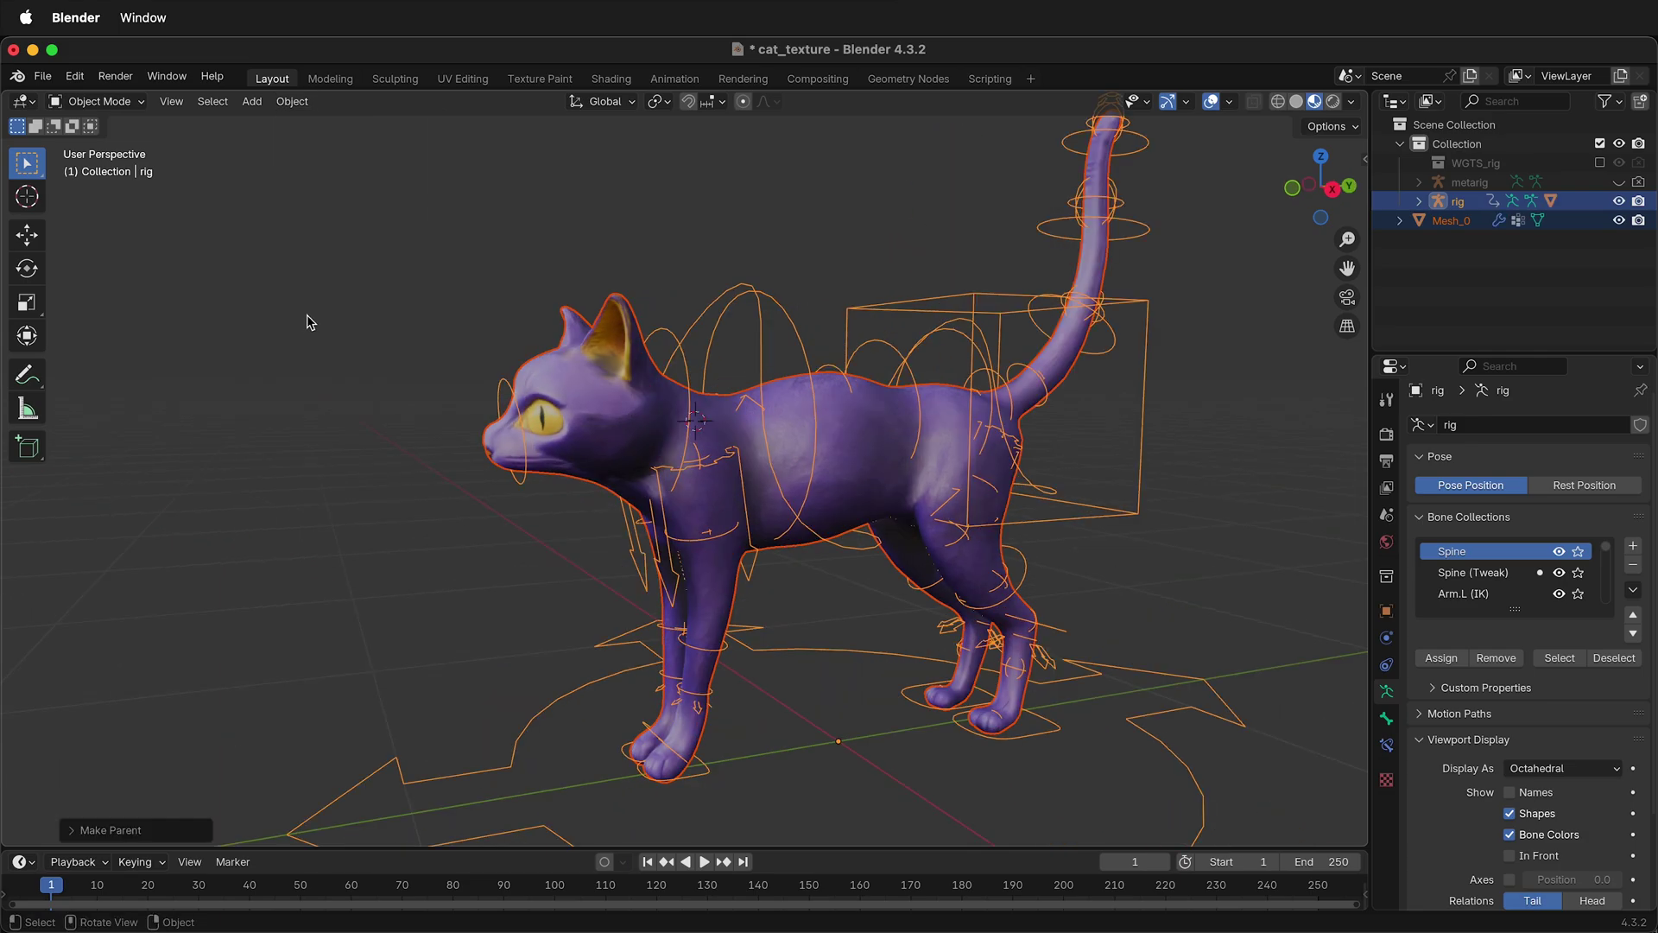
click(130, 102)
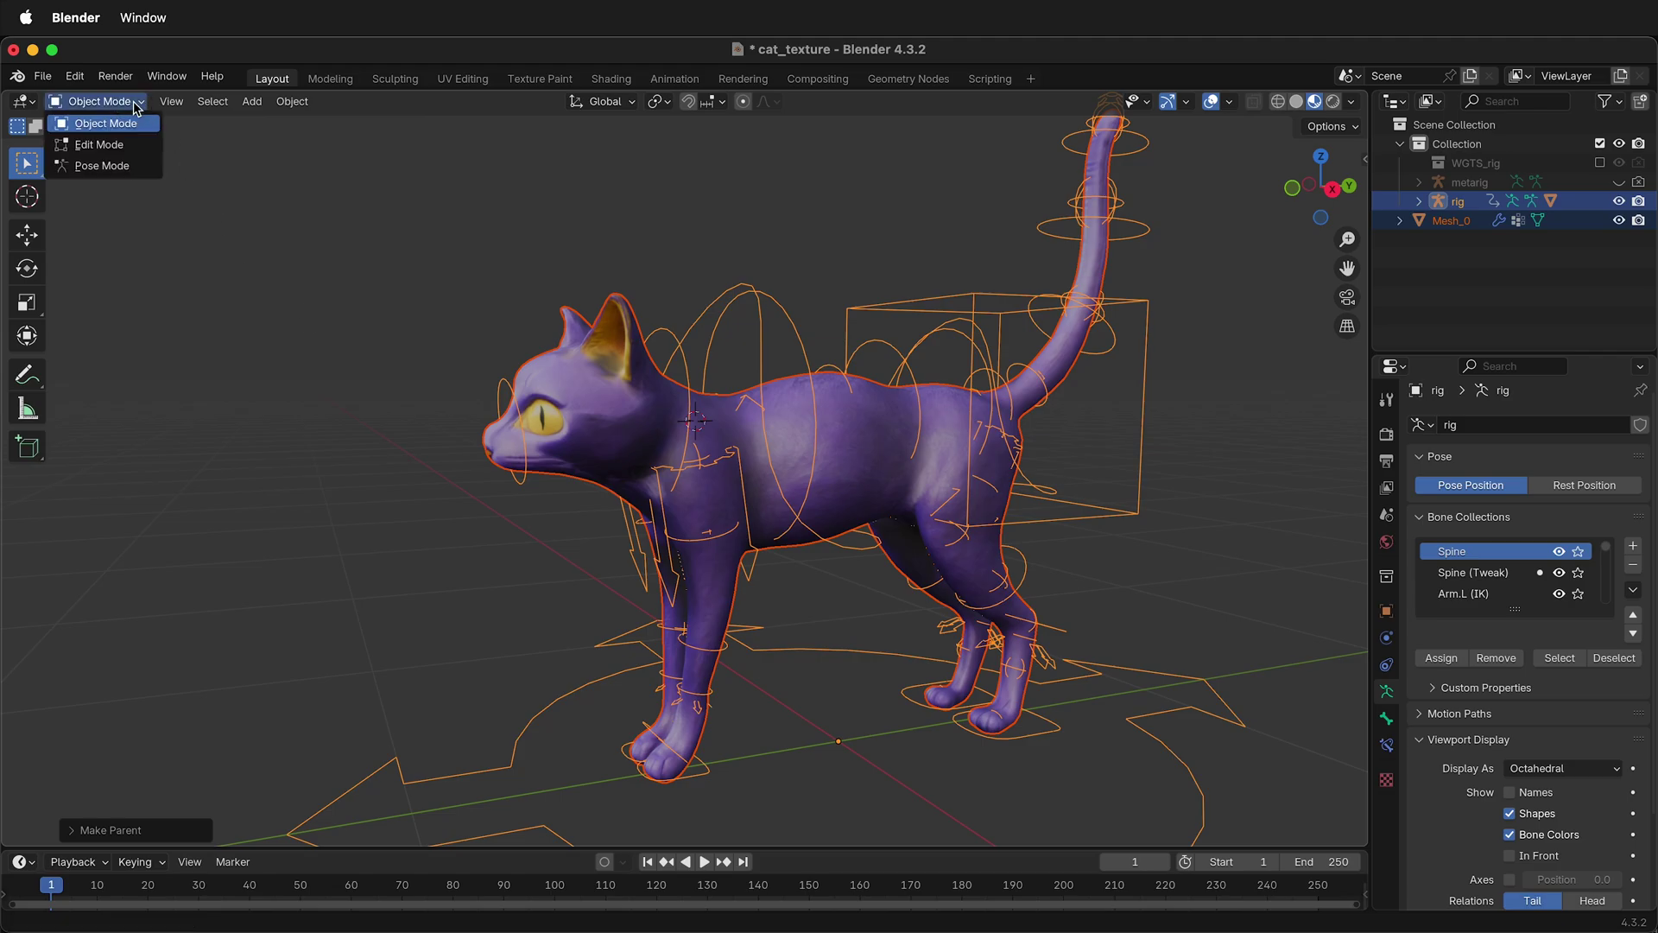
click(126, 167)
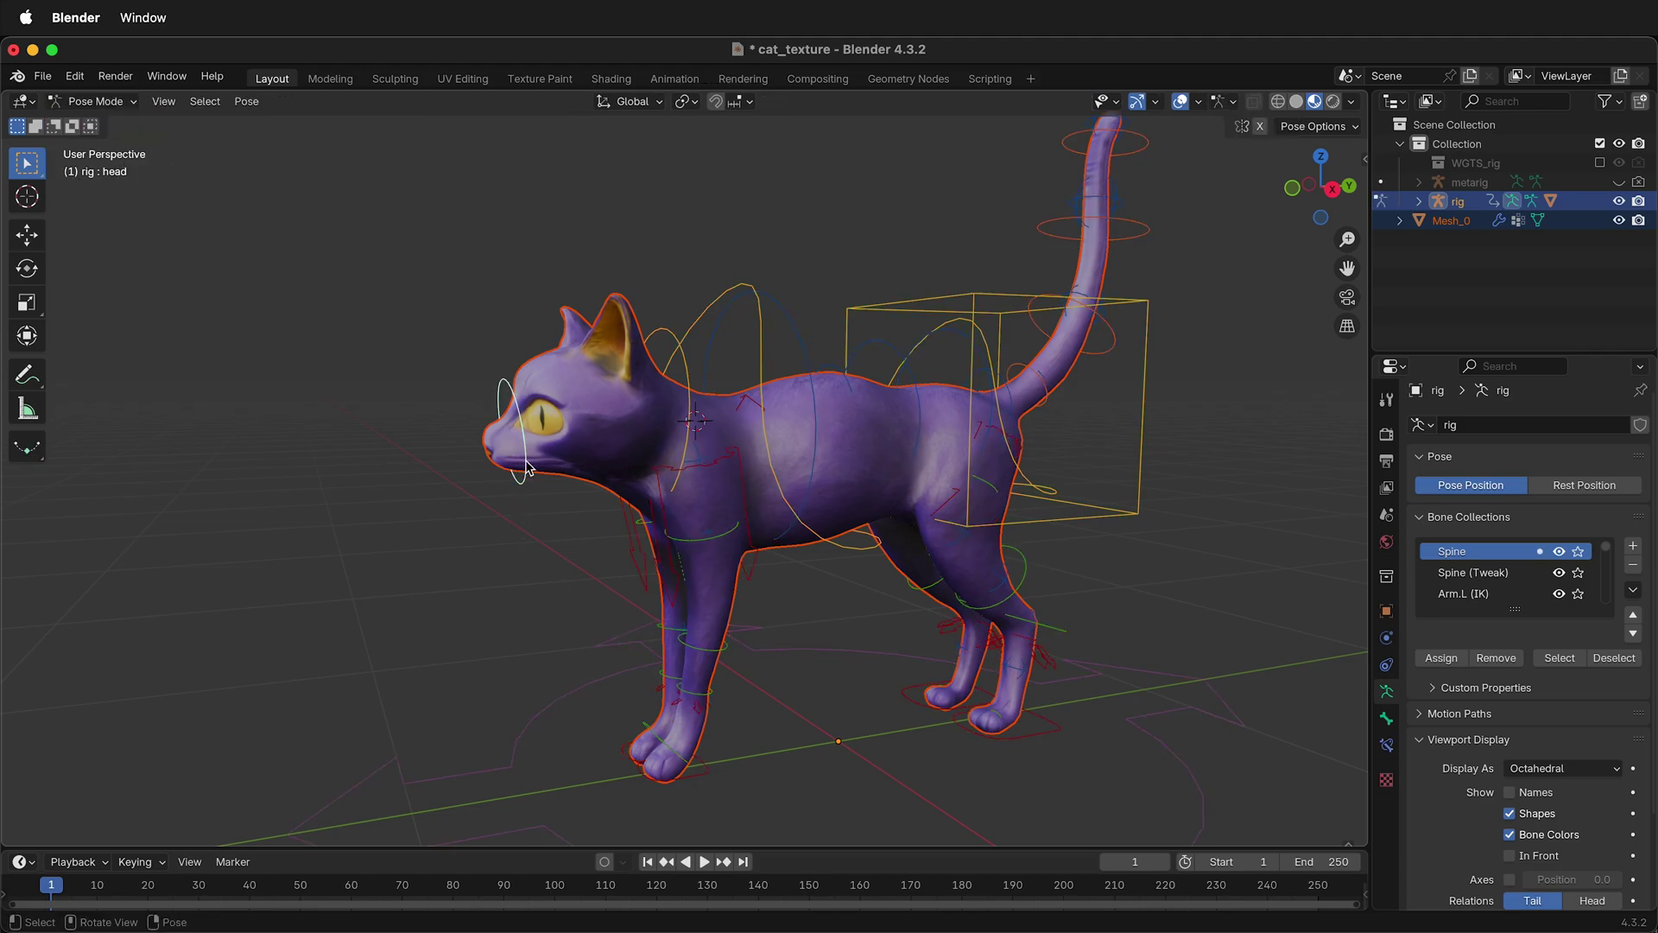
key(r)
key(z)
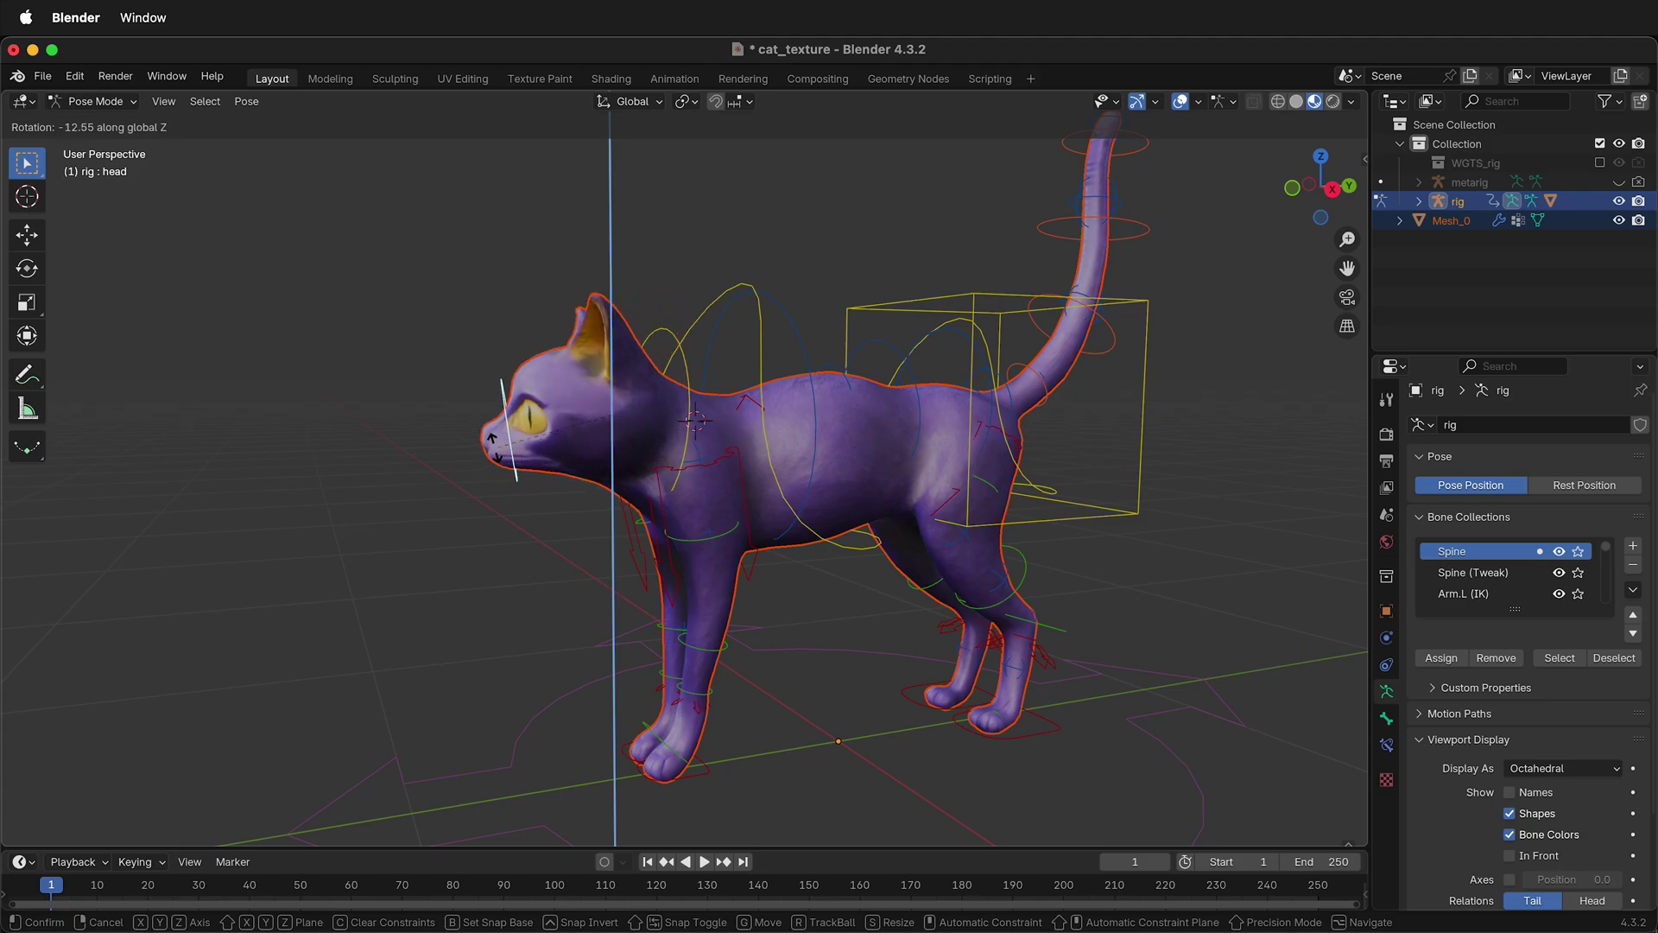
click(535, 480)
Raise the head control slightly along the global Z axis.
key(g)
key(z)
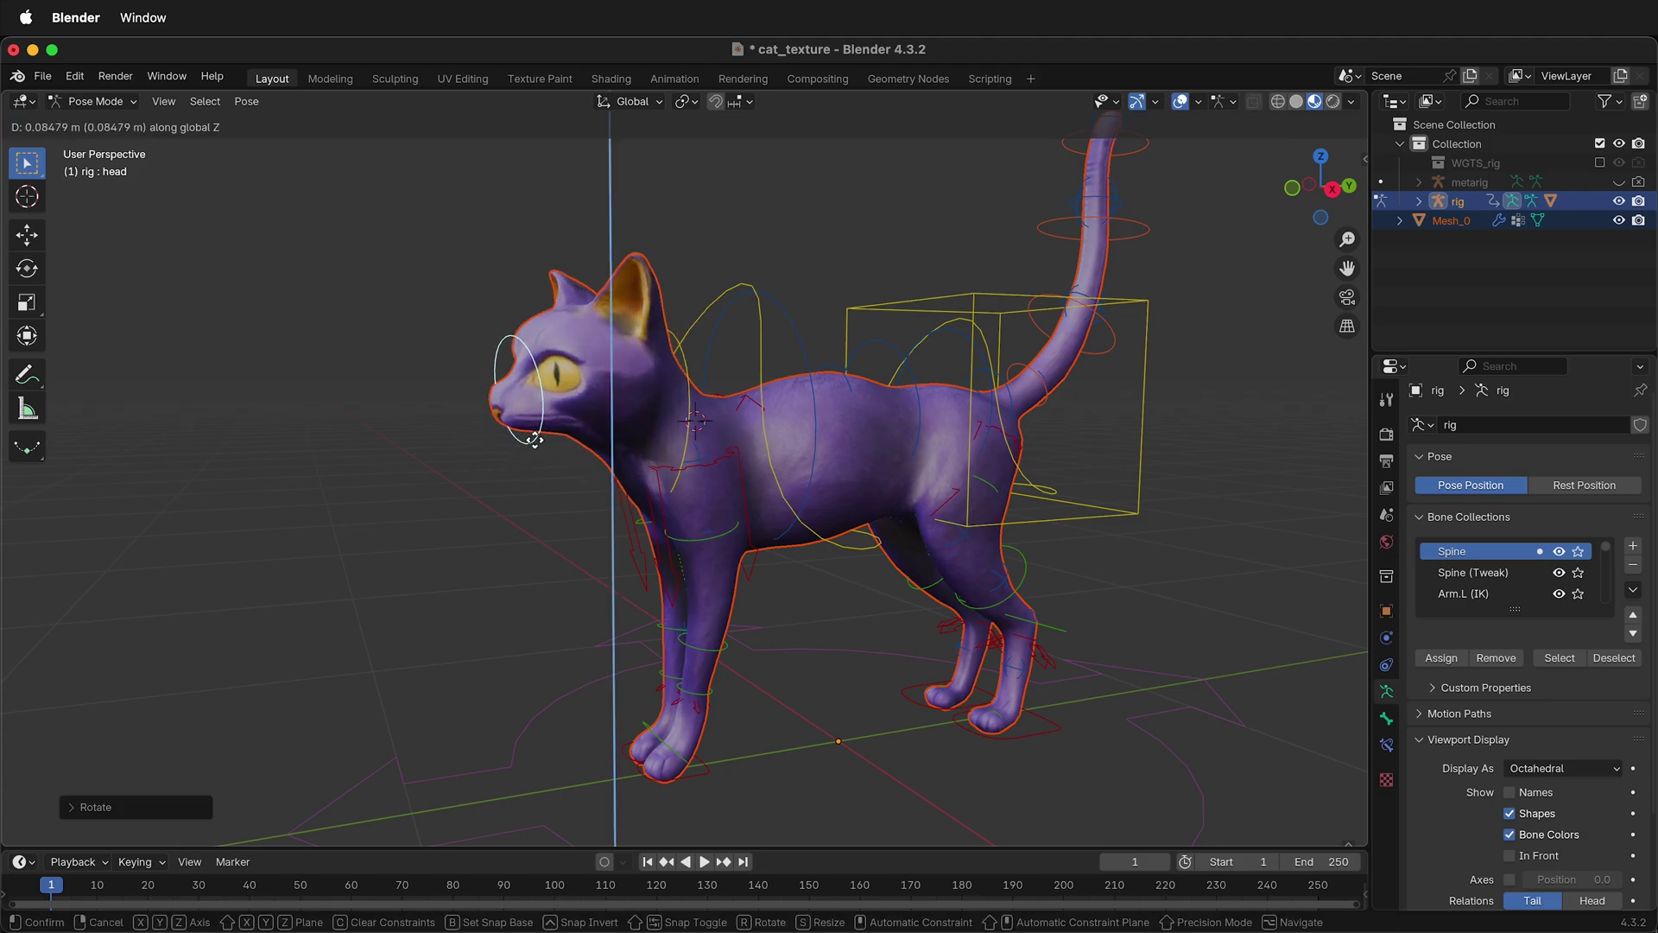
click(542, 474)
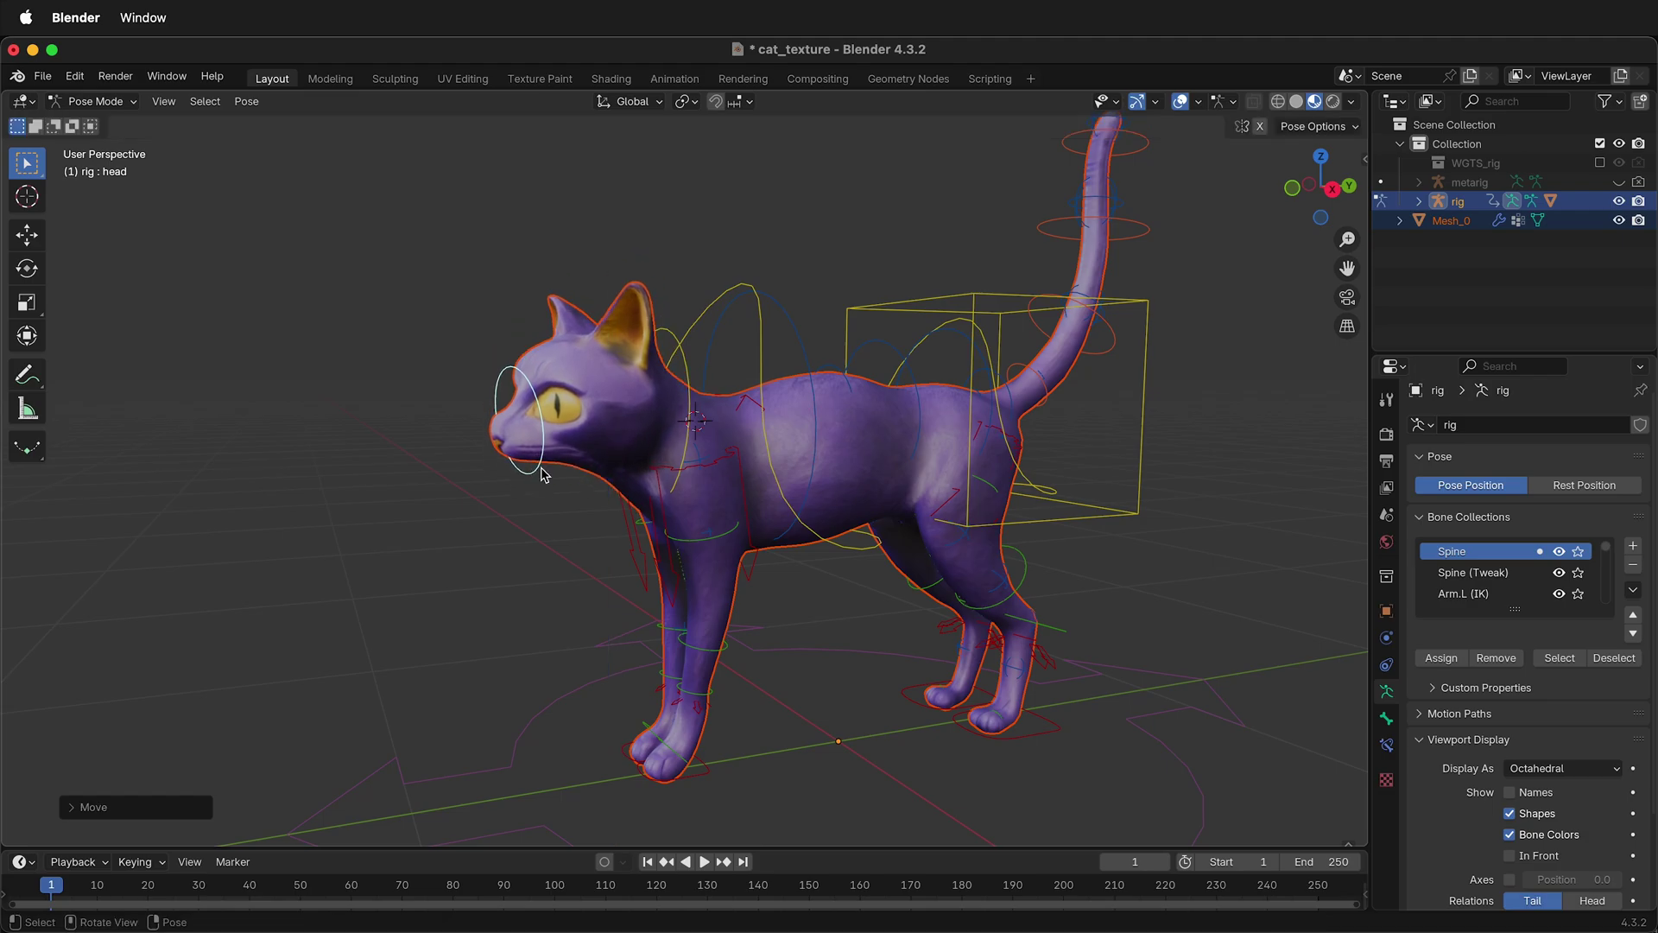
Move the torso control down so that the cat's body lowers and its legs bend.
click(974, 386)
click(976, 321)
scroll(977, 322, right, 5)
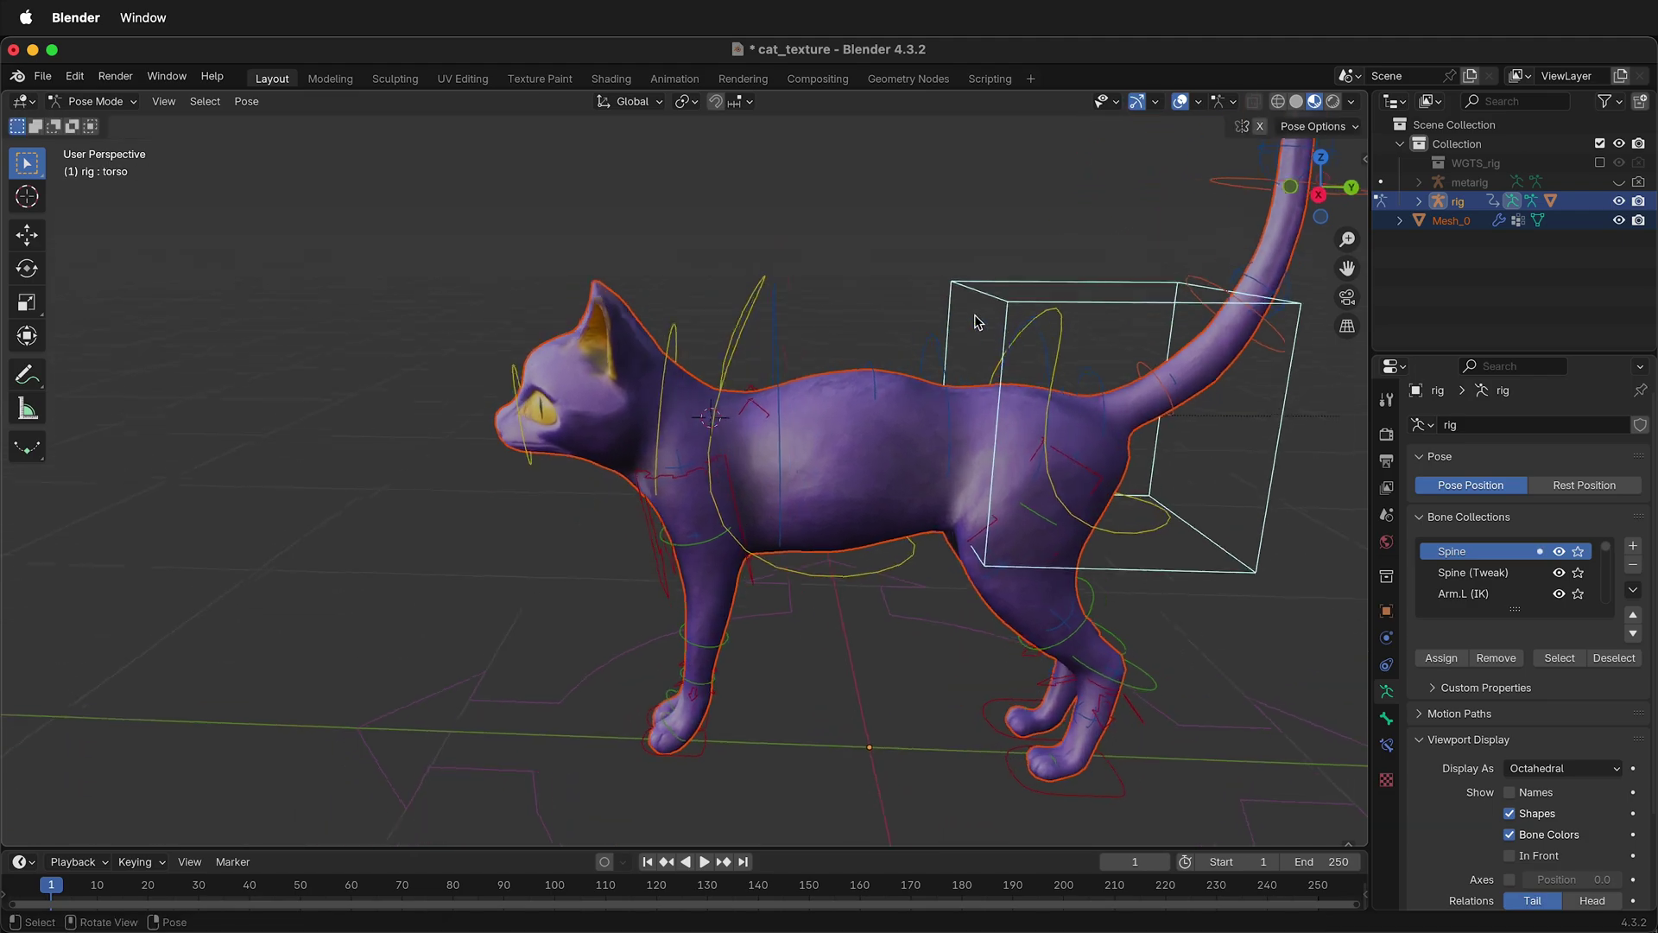
key(g)
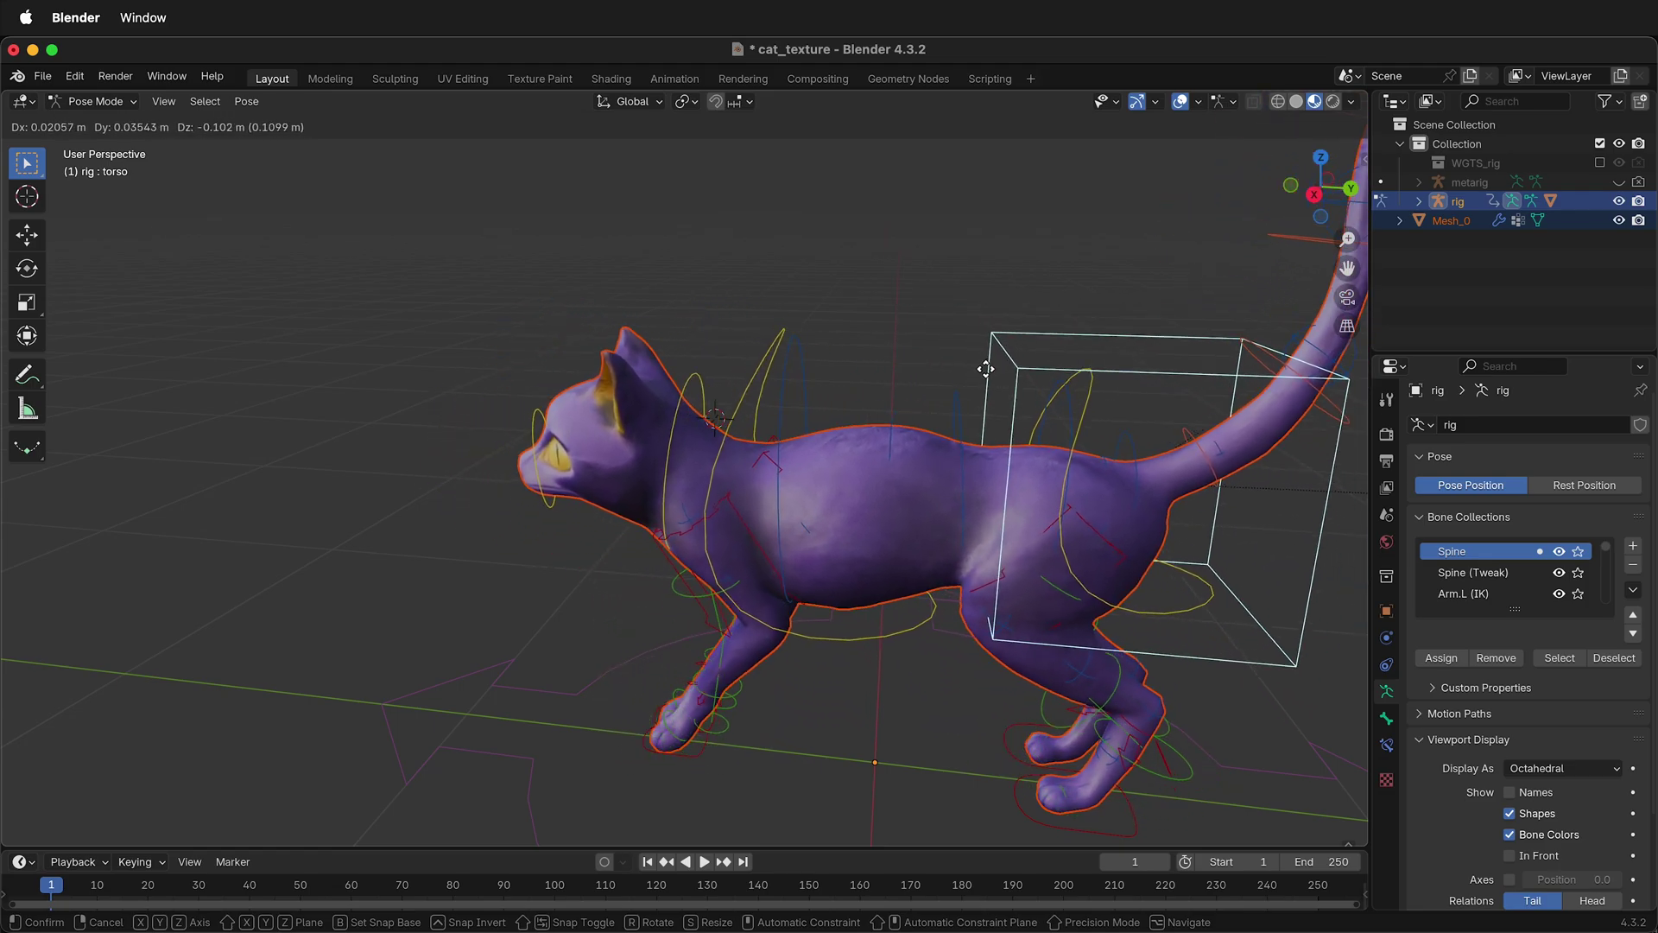
click(944, 380)
Rotate the hips control by about -27 degrees in the side-on view to raise the cat's rear.
click(1044, 399)
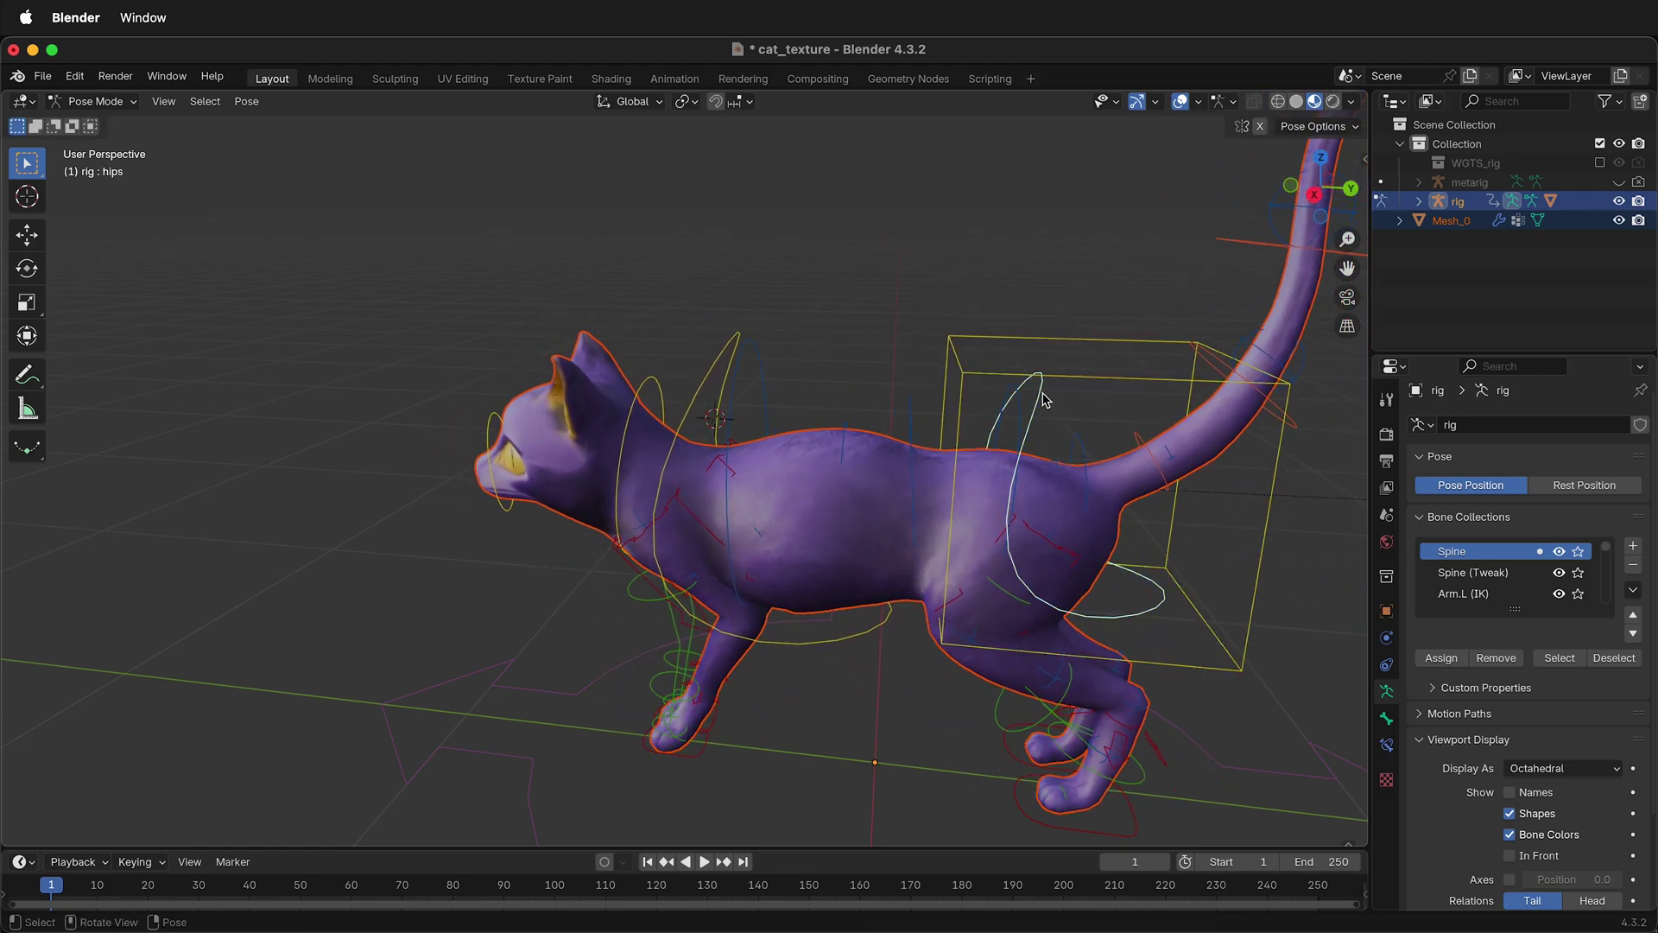
key(r)
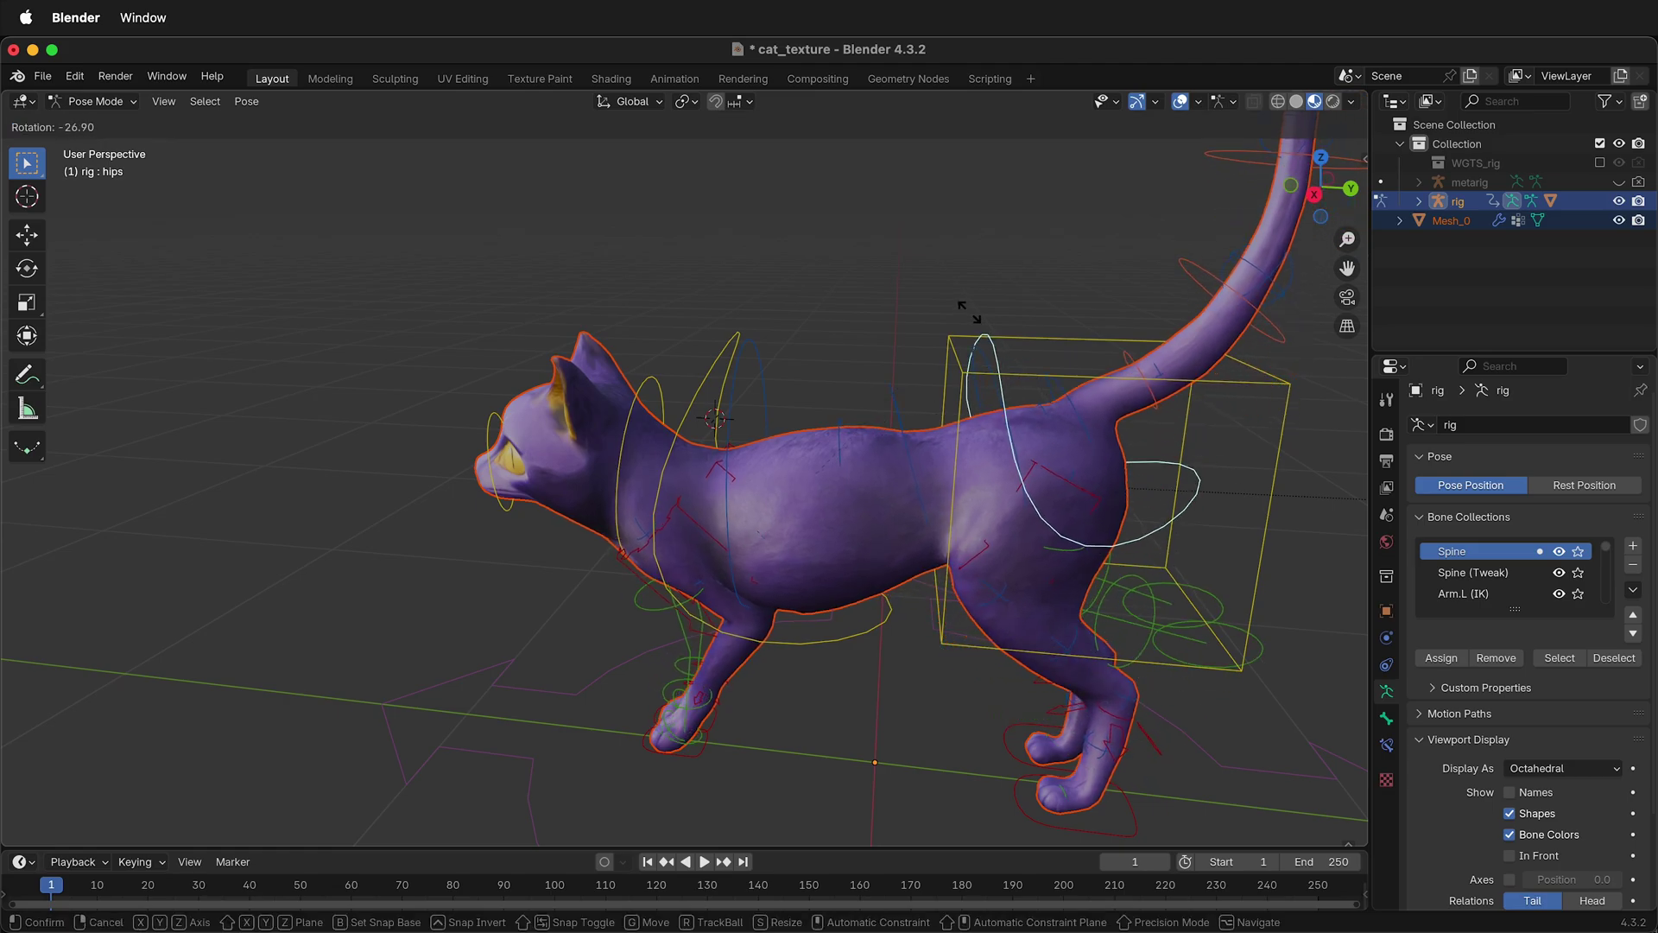
click(969, 313)
Rotate the head control around the global Z axis from the front, turning the face towards the cat's right.
scroll(969, 313, right, 10)
middle_drag(973, 319, 972, 318)
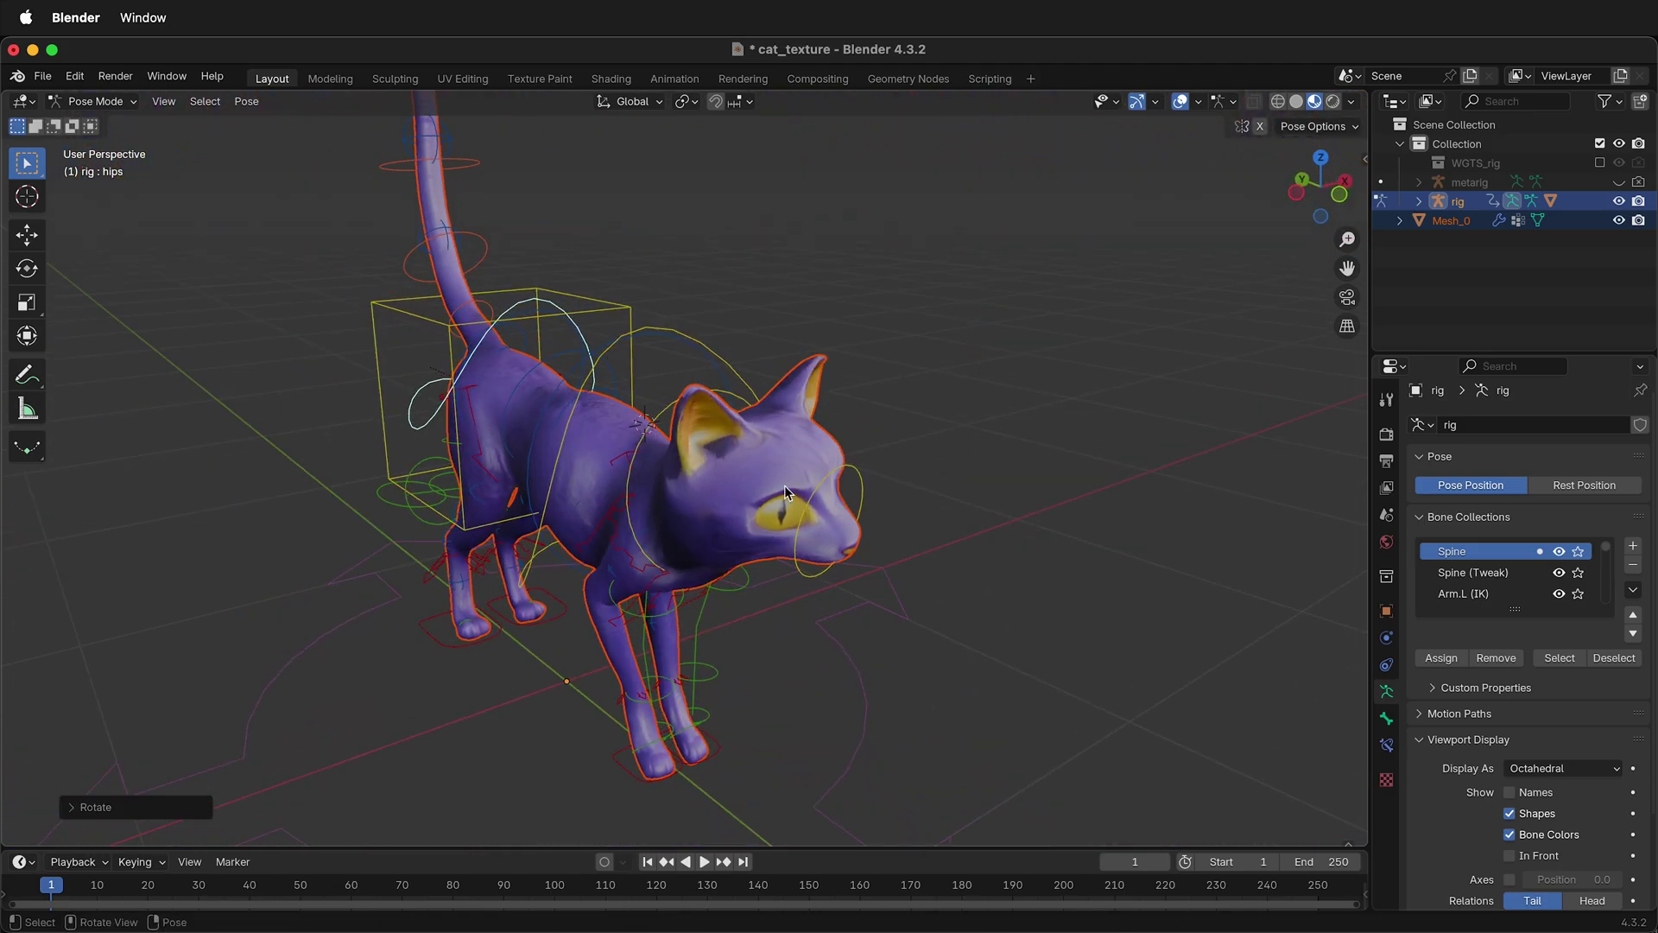
click(818, 488)
key(r)
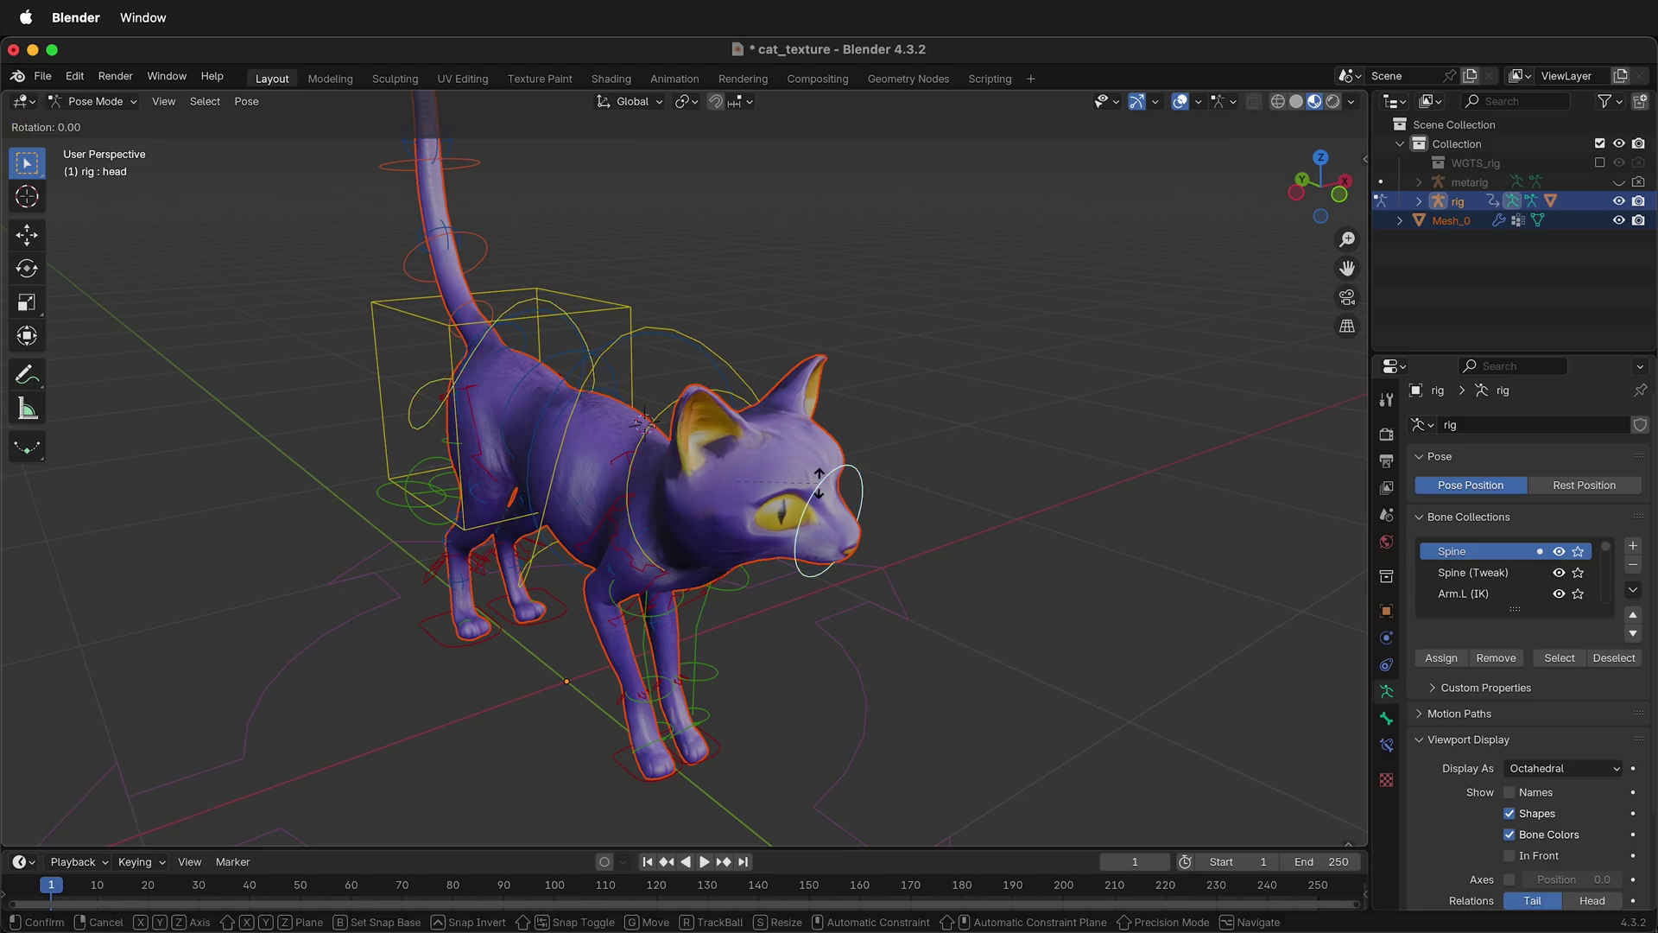
key(z)
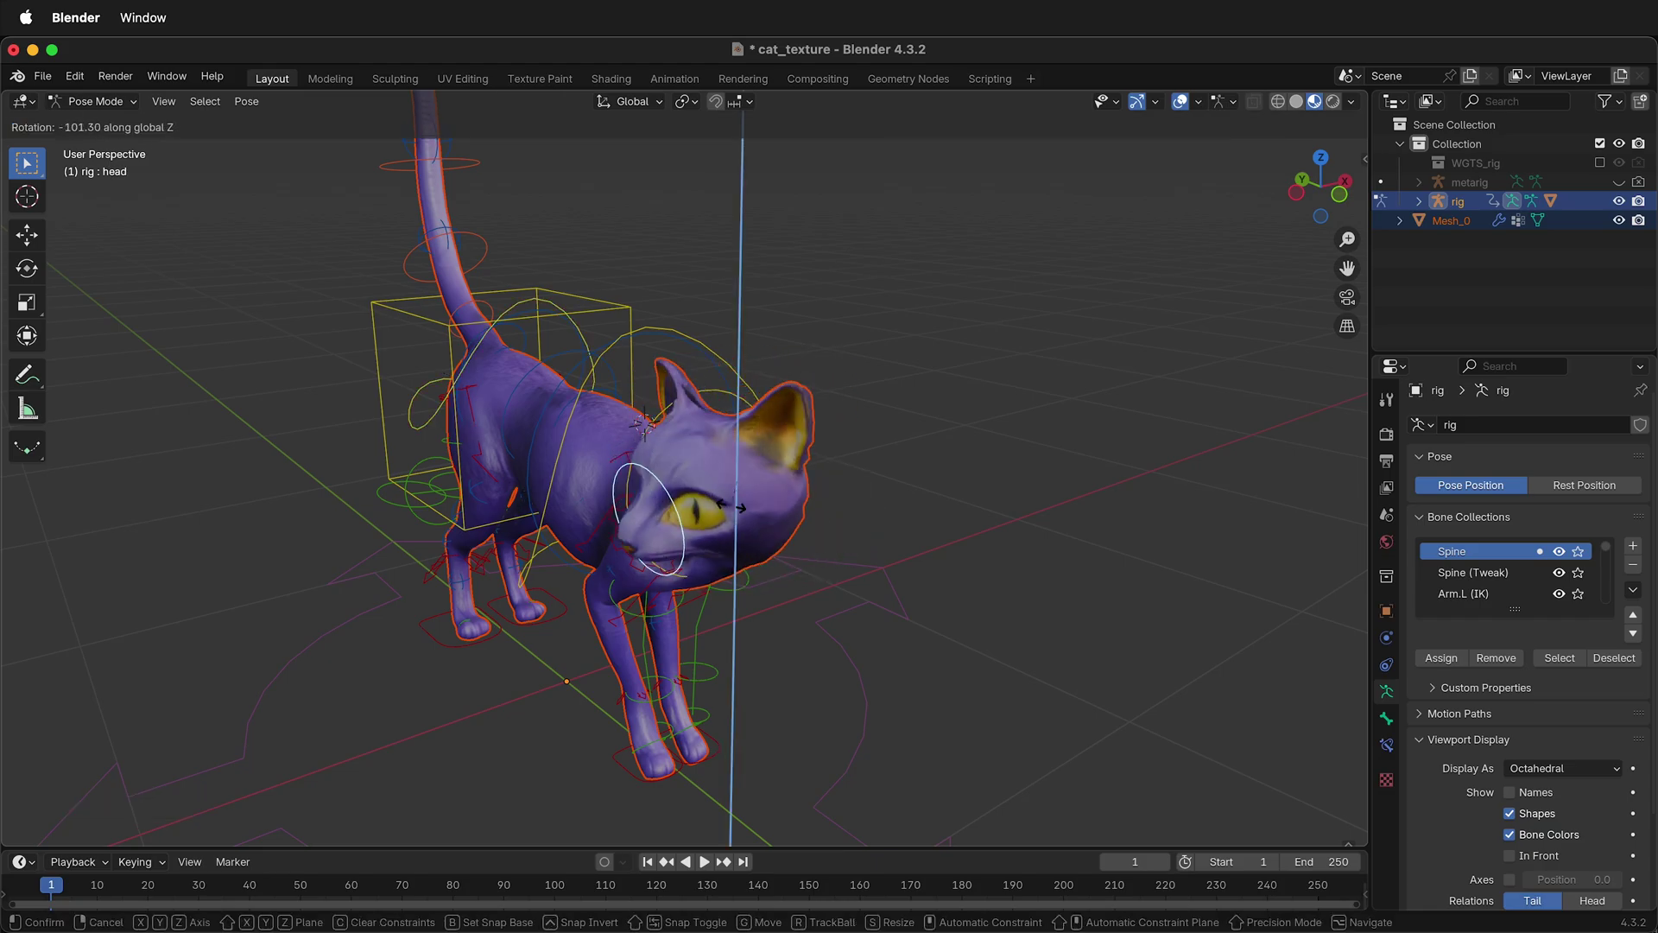
click(796, 505)
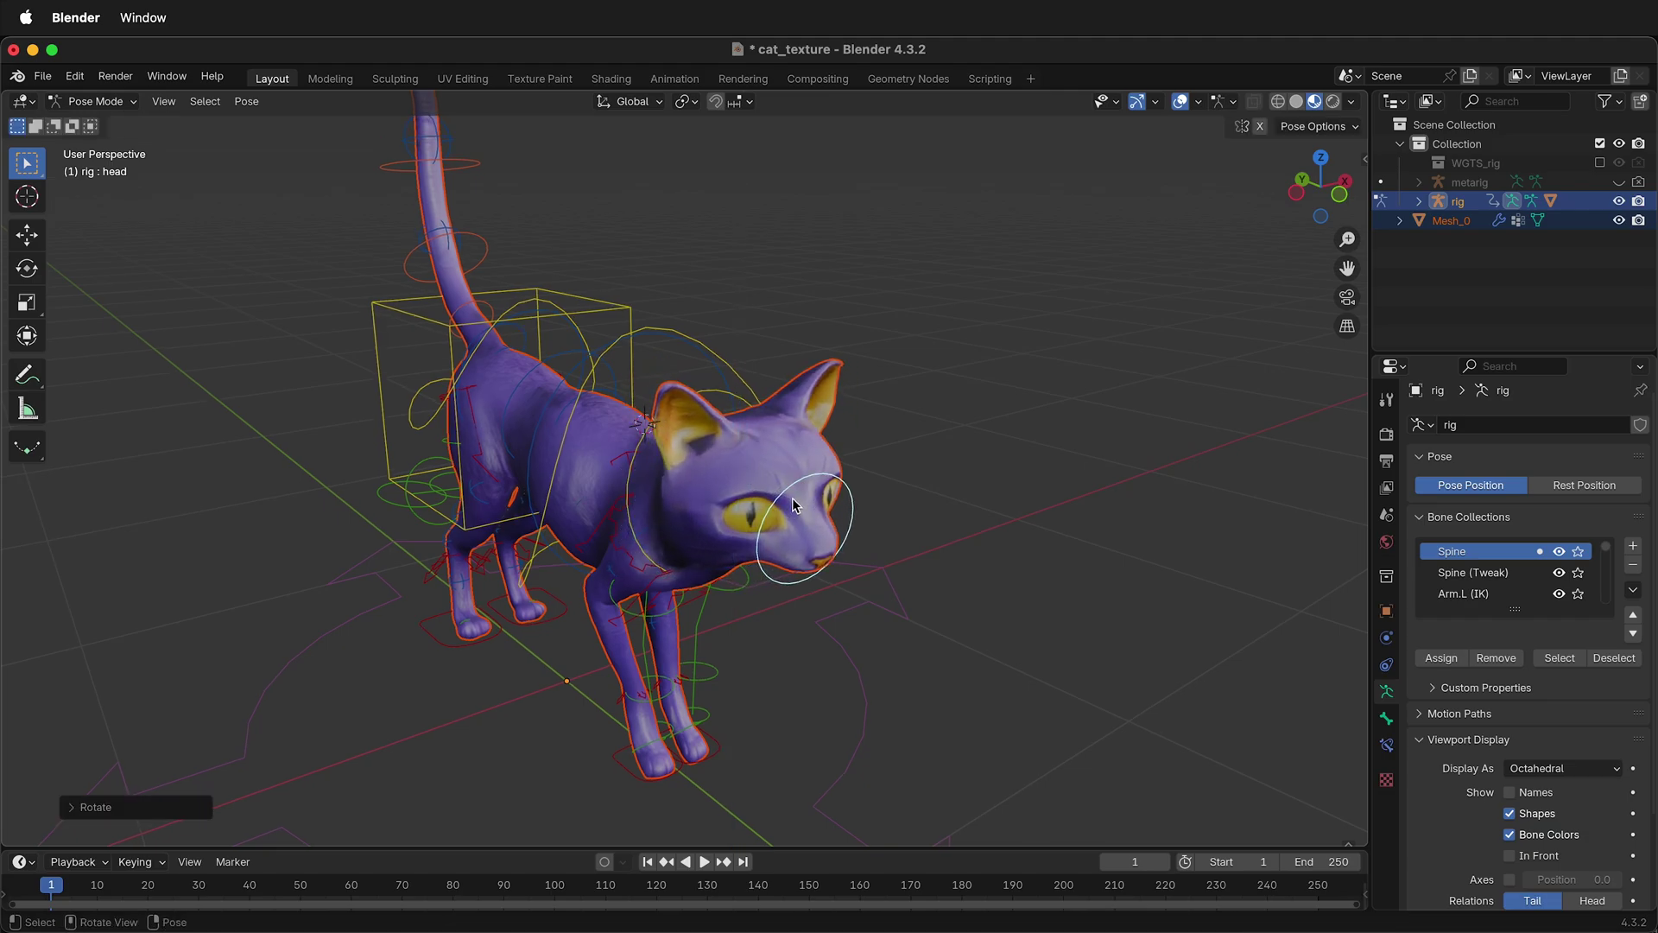
scroll(793, 505, right, 5)
scroll(793, 498, right, 6)
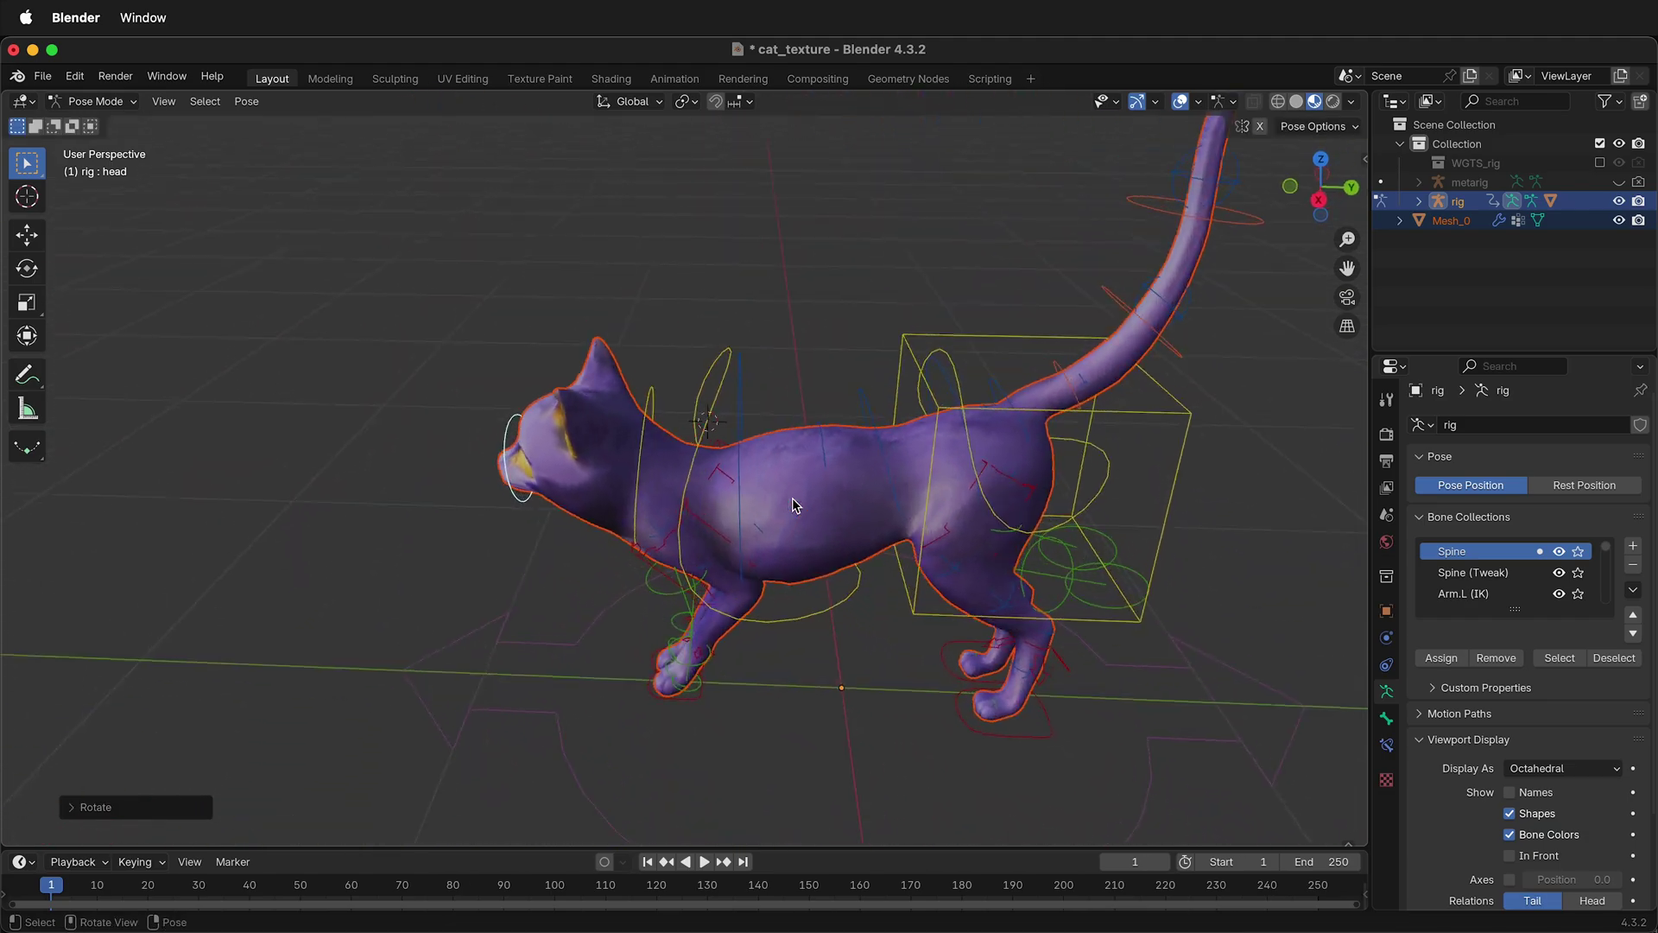
scroll(793, 499, up, 4)
scroll(793, 498, left, 3)
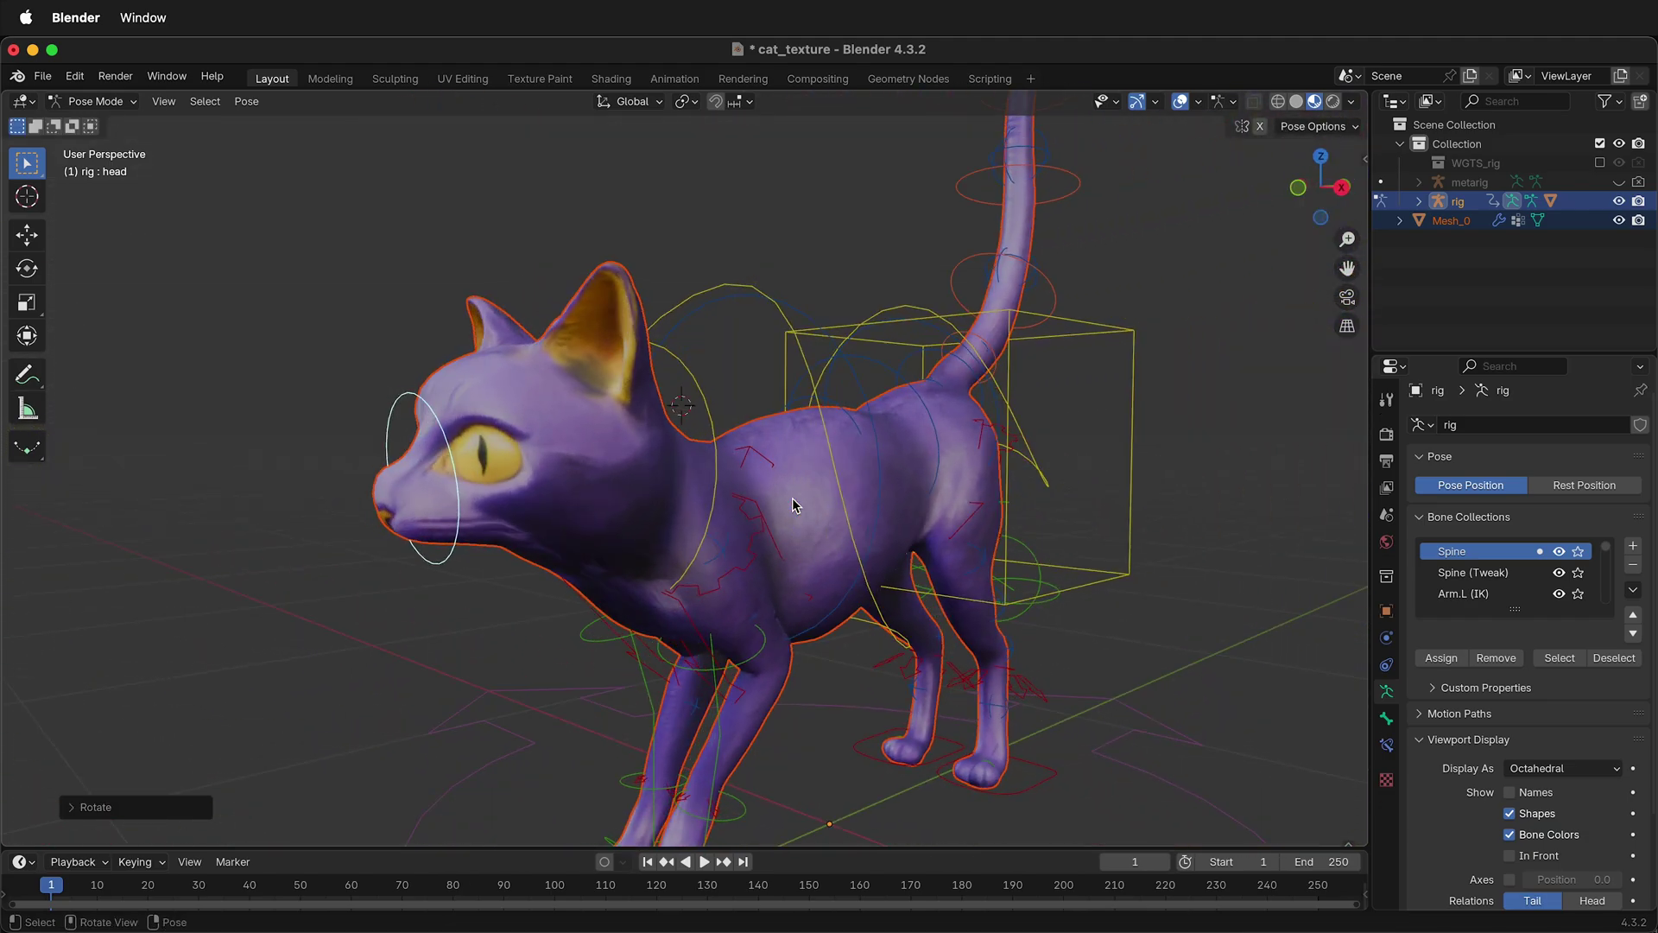